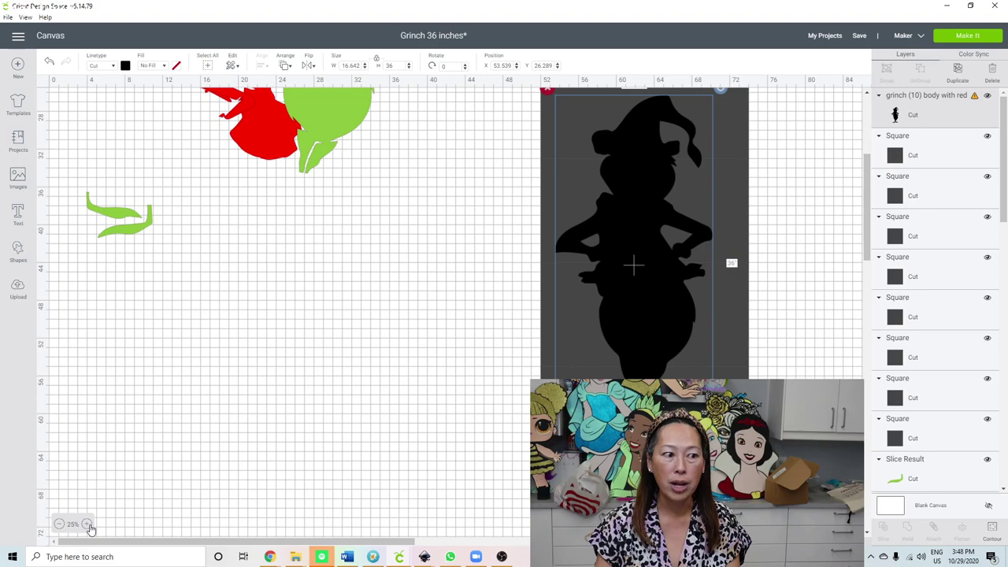
Step: Move the black Grinch silhouette over the grid of dark squares to about X 54.567, Y 22.9
{"action": "left_click_drag", "start_coordinate": [150, 549], "coordinate": [341, 546]}
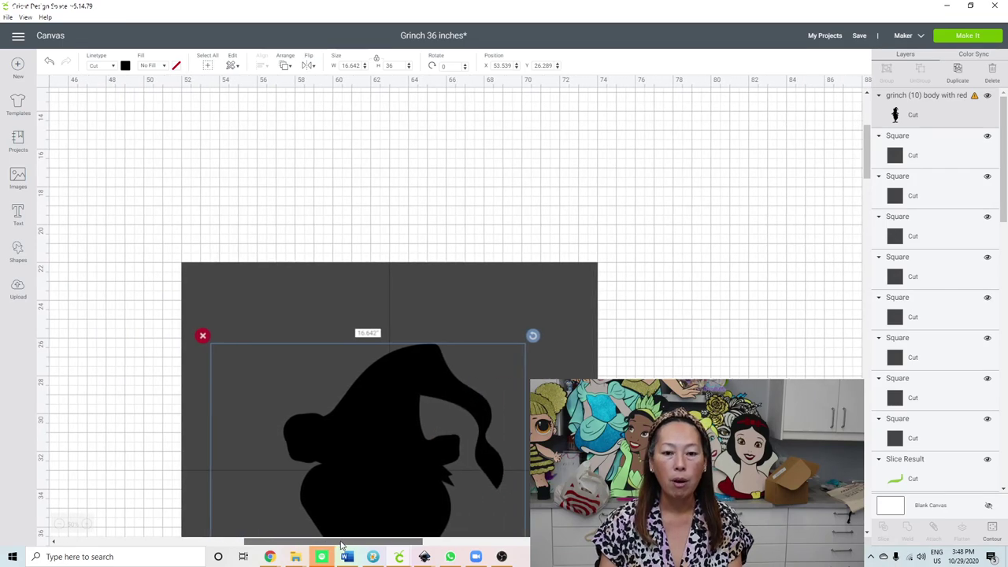
{"action": "scroll", "coordinate": [302, 380], "scroll_direction": "down", "scroll_amount": 2}
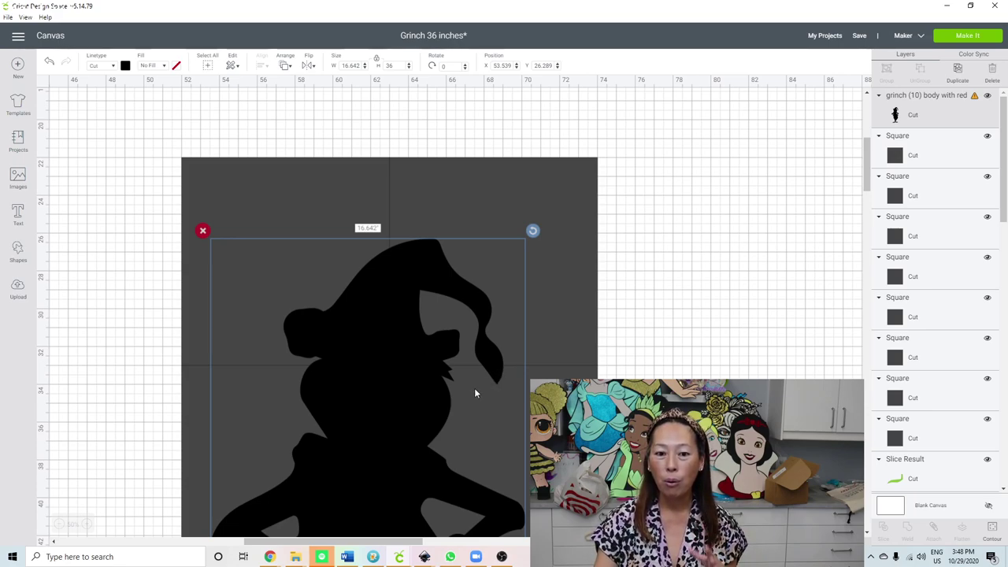
{"action": "left_click_drag", "start_coordinate": [397, 366], "coordinate": [403, 331]}
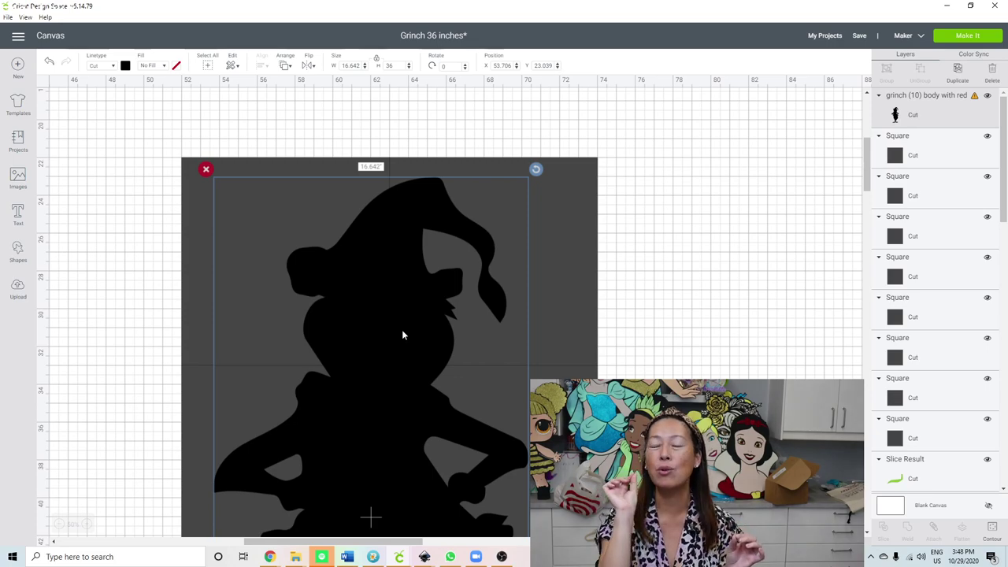
{"action": "scroll", "coordinate": [410, 358], "scroll_direction": "down", "scroll_amount": 5}
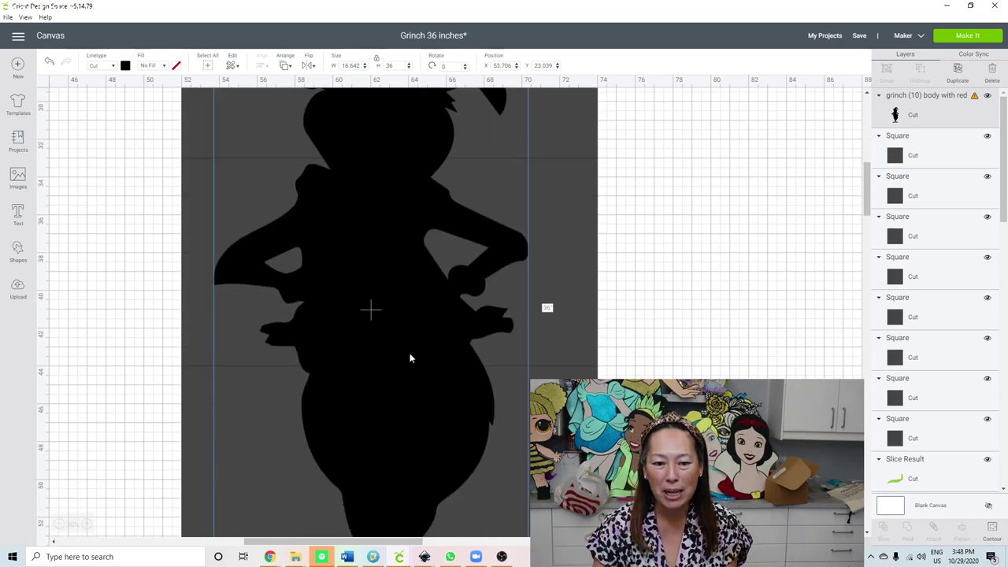
{"action": "scroll", "coordinate": [410, 357], "scroll_direction": "down", "scroll_amount": 5}
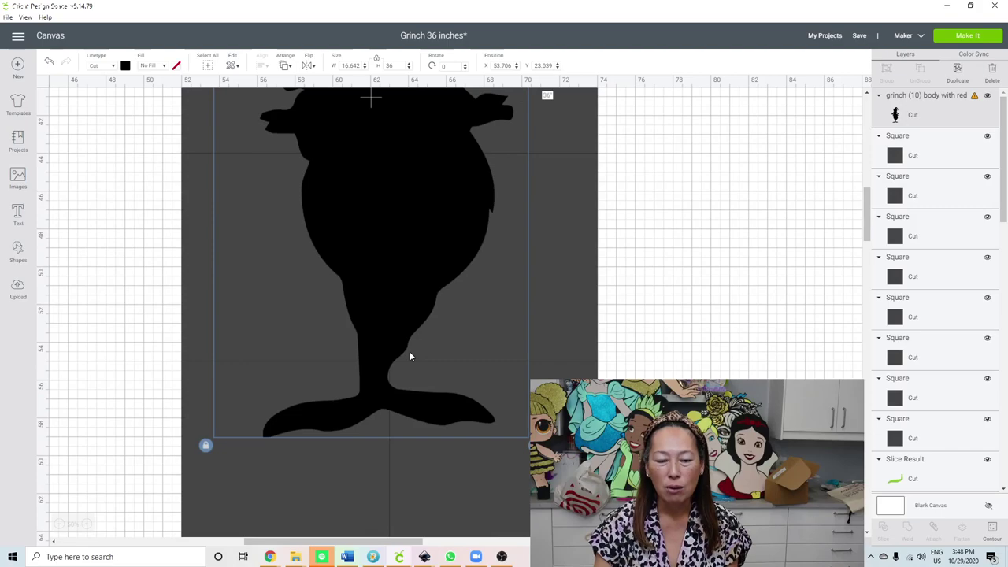
{"action": "left_click_drag", "start_coordinate": [379, 383], "coordinate": [394, 383]}
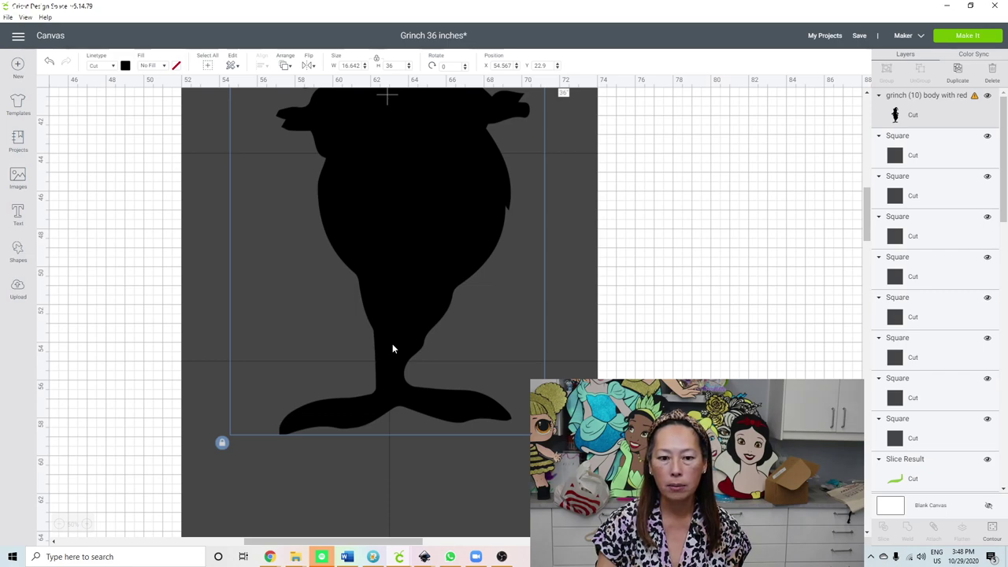
{"action": "left_click", "coordinate": [661, 309]}
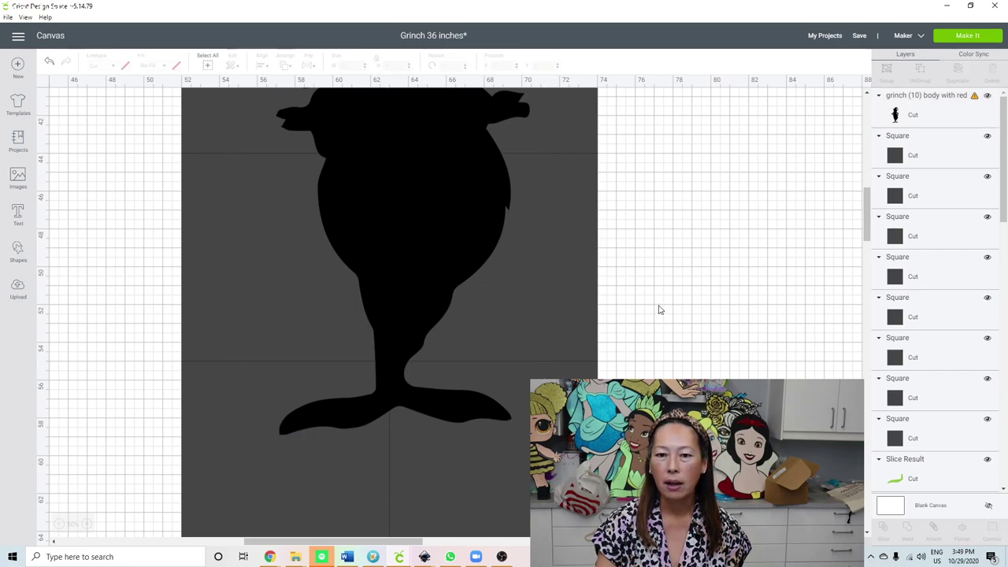
Step: Search the images for "grinch", insert the coloured "grinch (10) body with red" artwork, and place it beside the squares at about X 76.122, Y 43.011
{"action": "left_click", "coordinate": [18, 288]}
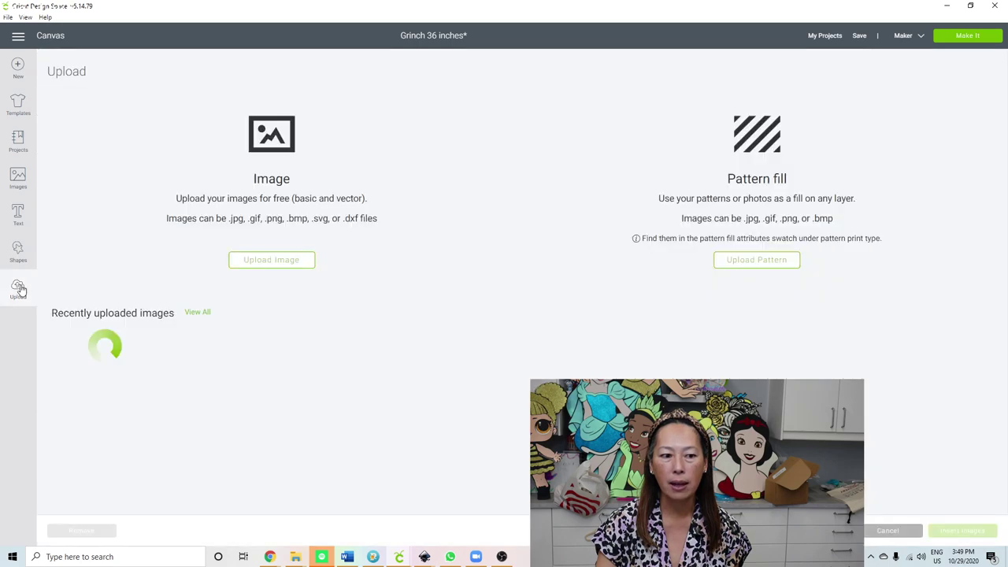
{"action": "left_click", "coordinate": [18, 178]}
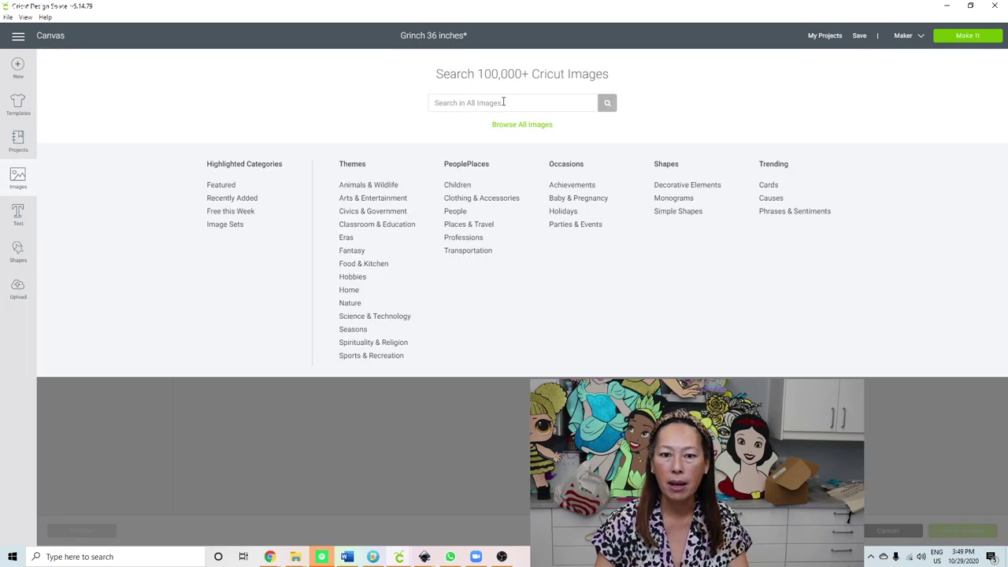
{"action": "left_click", "coordinate": [504, 103]}
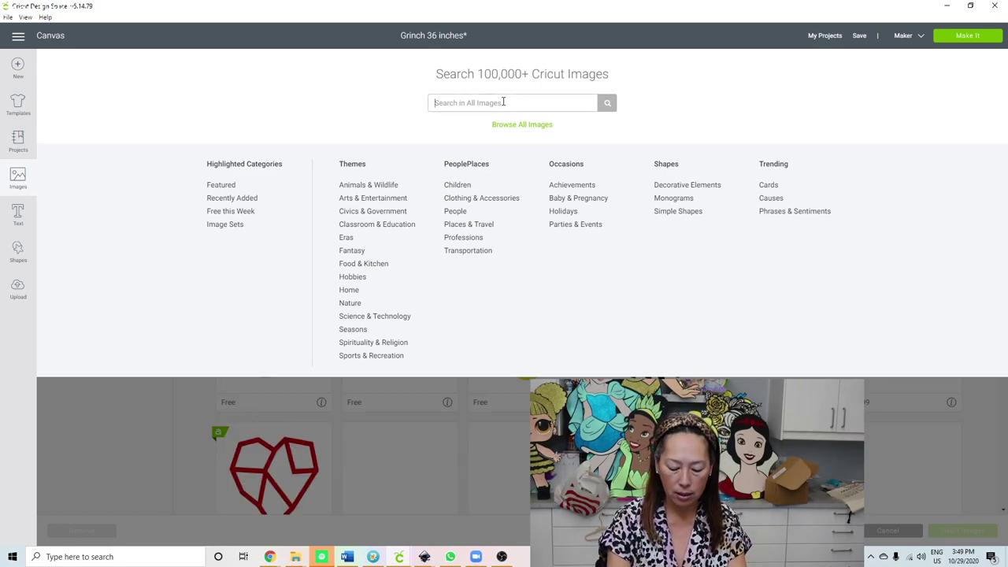
{"action": "type", "text": "grinch"}
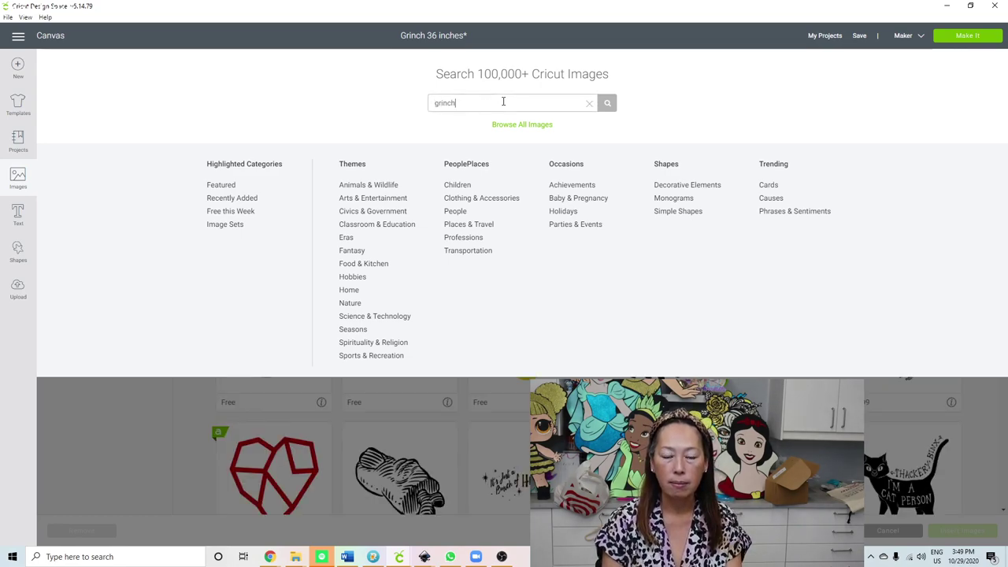
{"action": "key", "text": "Return"}
{"action": "left_click", "coordinate": [797, 234]}
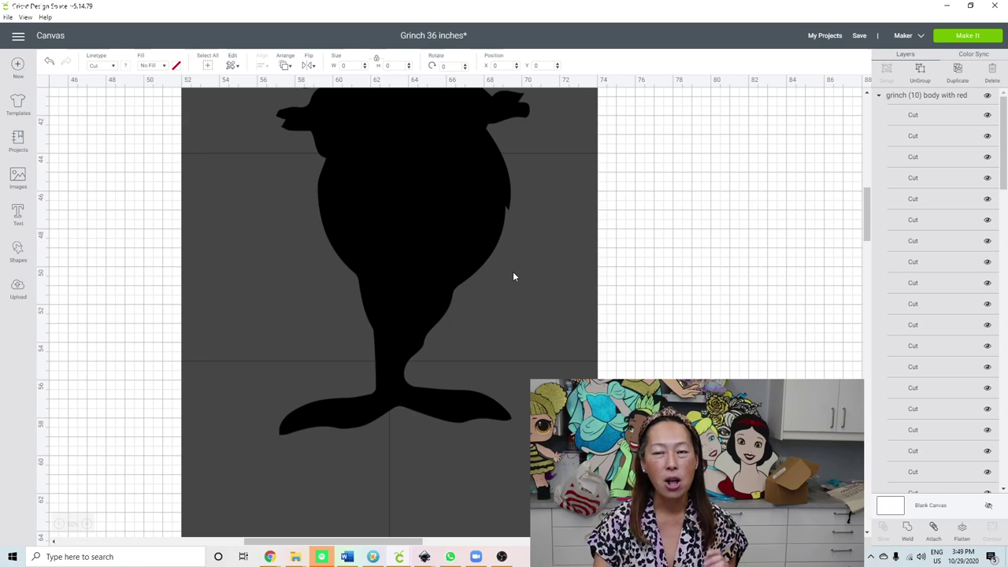
{"action": "left_click_drag", "start_coordinate": [231, 265], "coordinate": [719, 254]}
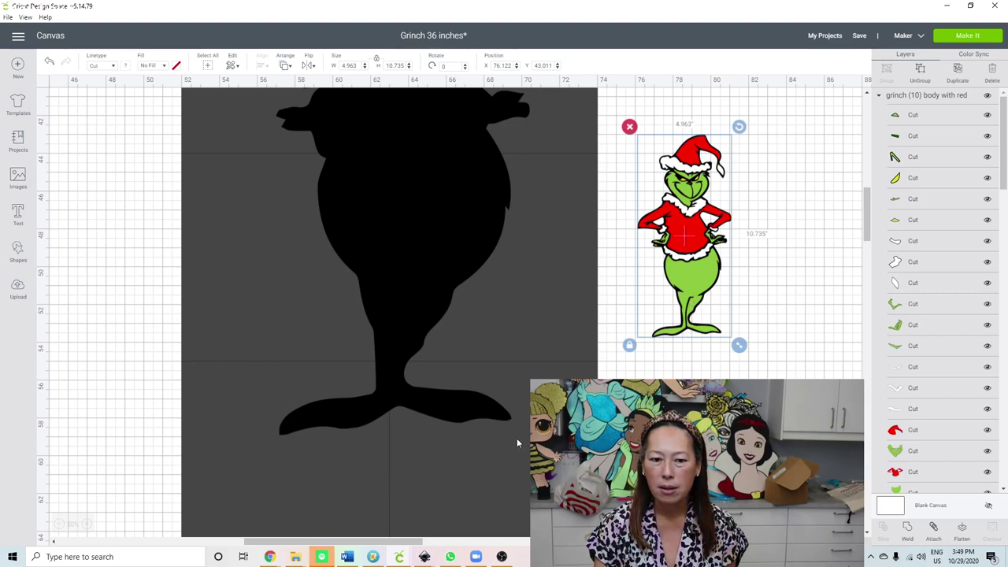
Step: Shift the black silhouette slightly sideways on the squares to about X 54.845, keeping Y at 22.9
{"action": "left_click", "coordinate": [406, 268]}
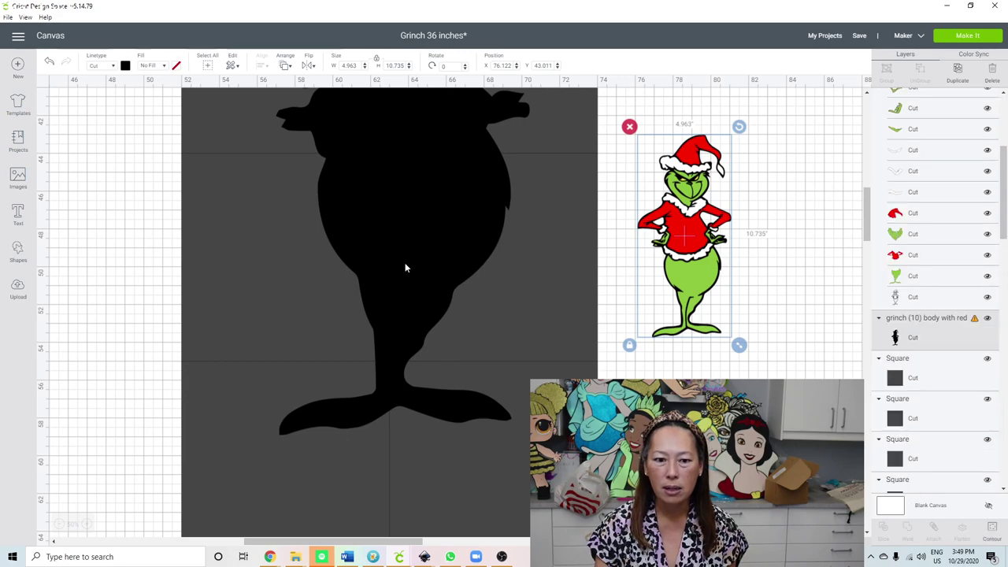
{"action": "left_click_drag", "start_coordinate": [407, 269], "coordinate": [412, 269]}
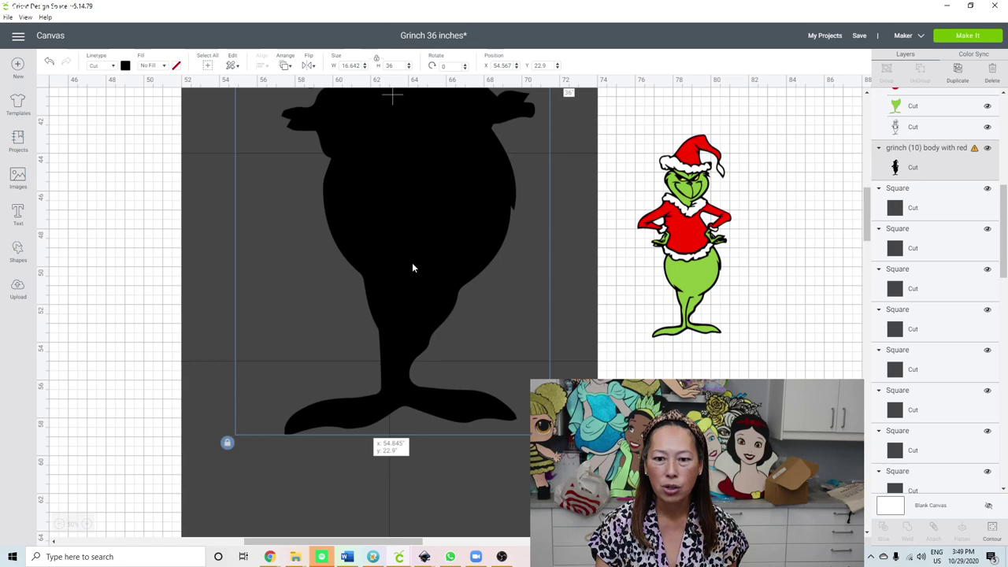
{"action": "left_click_drag", "start_coordinate": [412, 268], "coordinate": [412, 268]}
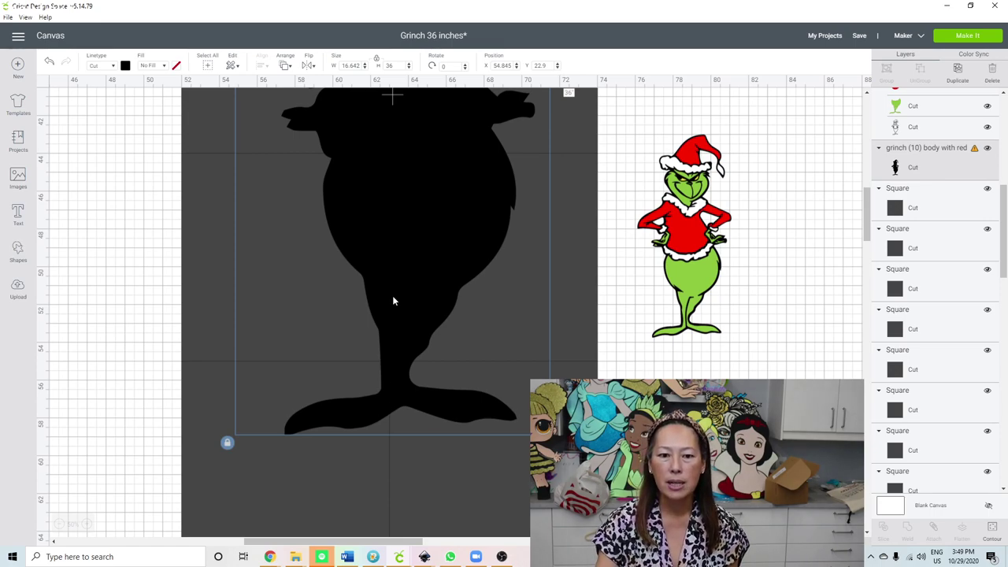
{"action": "scroll", "coordinate": [393, 295], "scroll_direction": "up", "scroll_amount": 5}
{"action": "scroll", "coordinate": [394, 300], "scroll_direction": "up", "scroll_amount": 3}
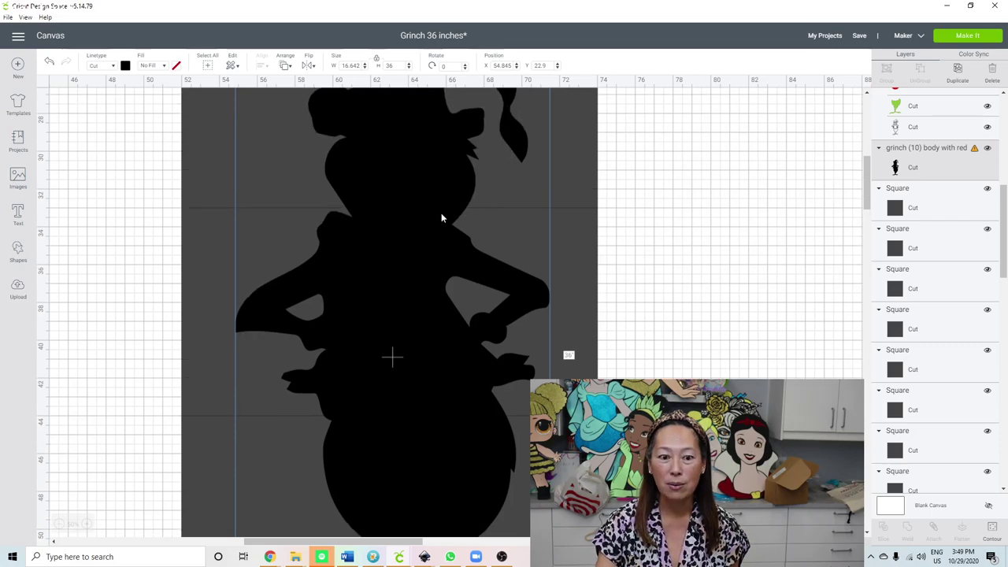
{"action": "scroll", "coordinate": [441, 218], "scroll_direction": "up", "scroll_amount": 3}
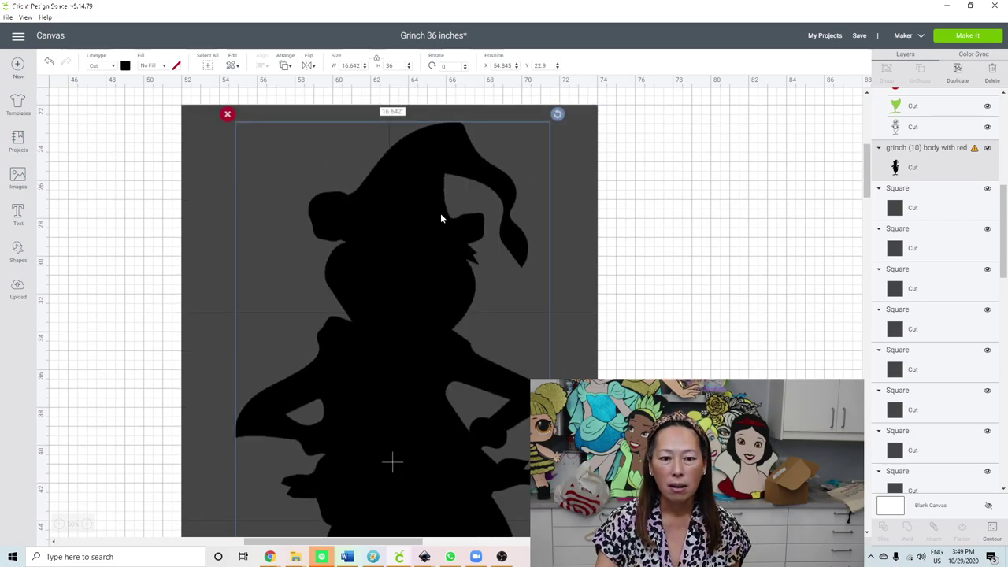
{"action": "left_click", "coordinate": [701, 172]}
{"action": "left_click", "coordinate": [555, 140]}
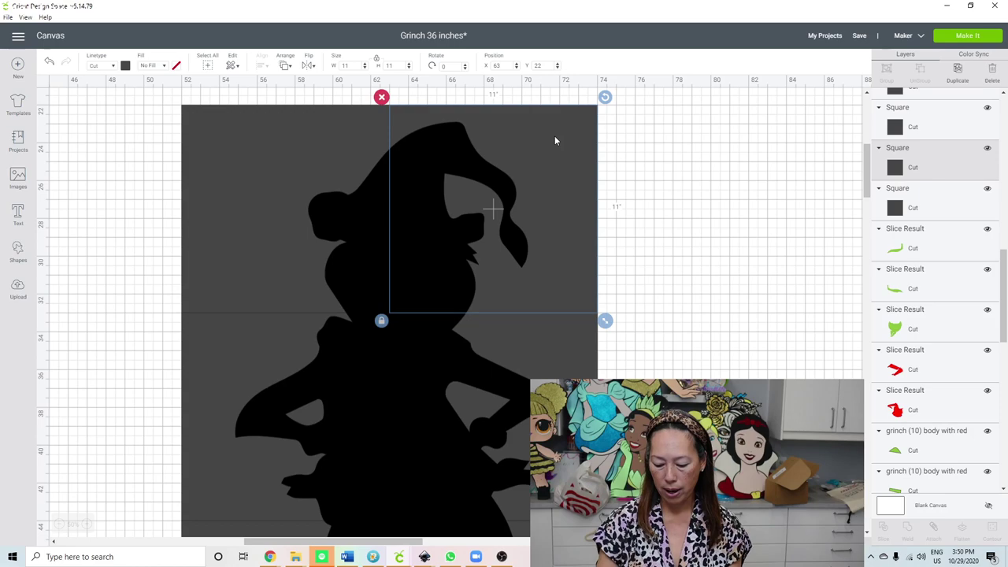
{"action": "key", "text": "Delete"}
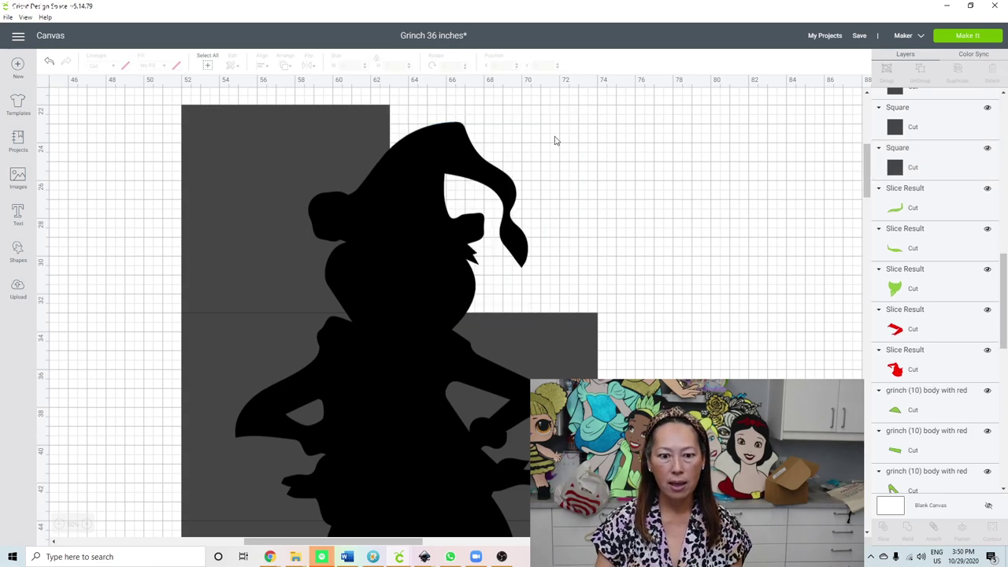
{"action": "left_click", "coordinate": [273, 168]}
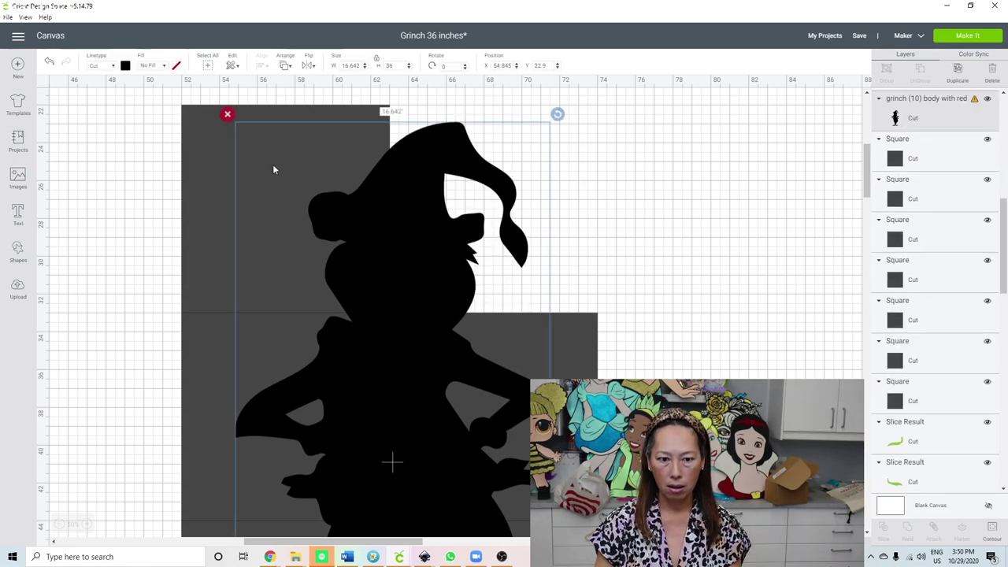
{"action": "left_click", "coordinate": [219, 168]}
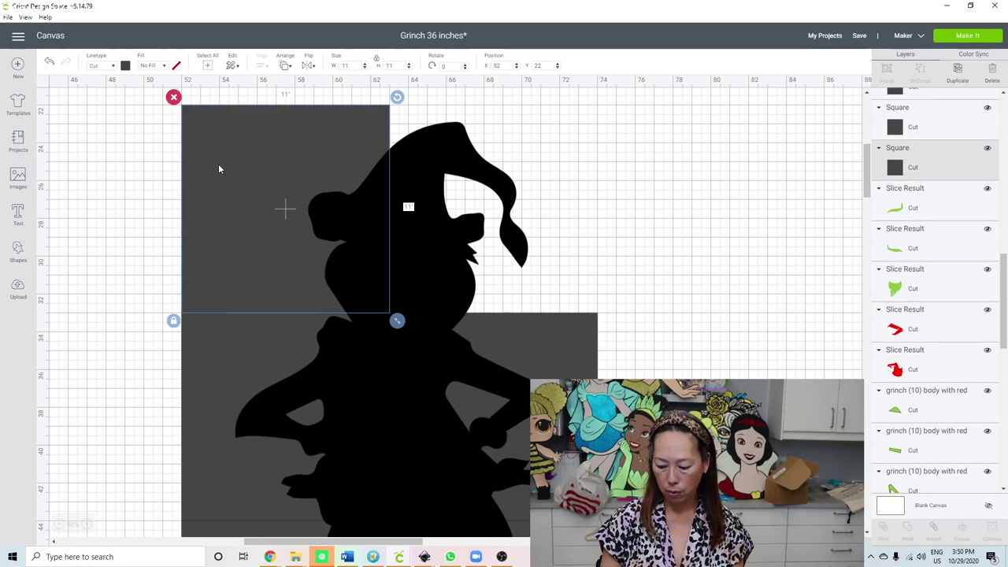
{"action": "left_click_drag", "start_coordinate": [219, 167], "coordinate": [358, 170]}
{"action": "key", "text": "ctrl+z"}
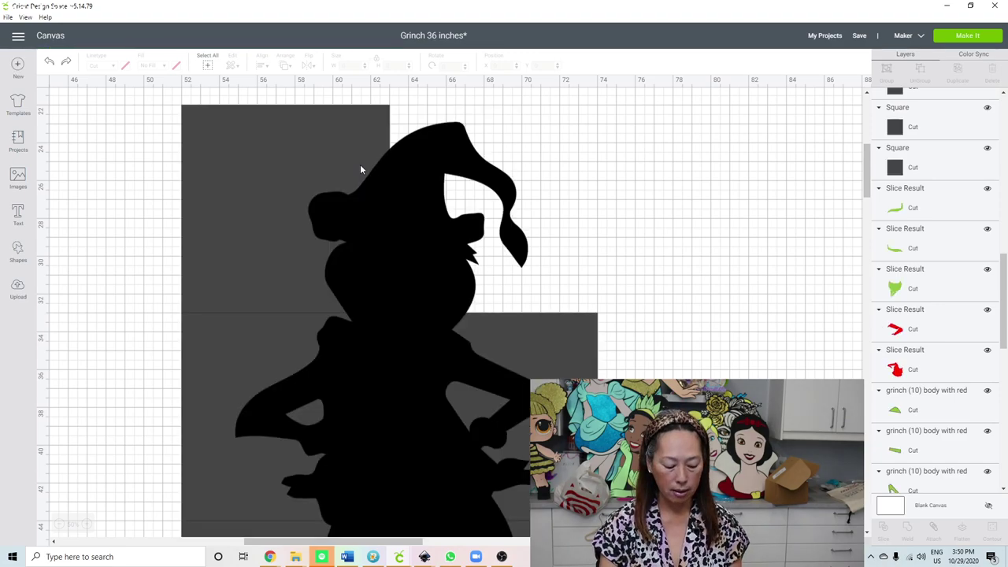
{"action": "key", "text": "ctrl+z"}
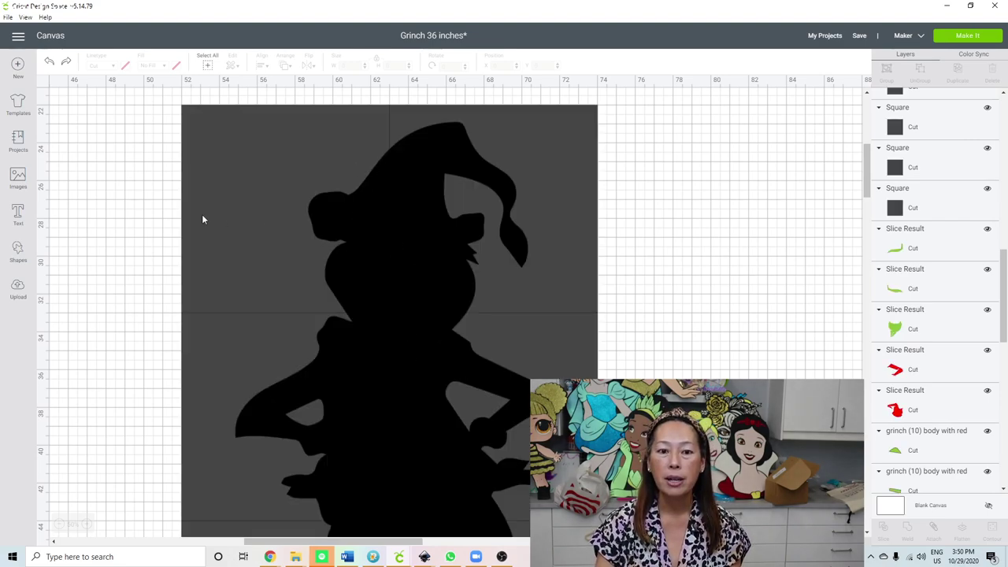
Step: Slice the black silhouette with the first square of the grid's left column, and again with the second square down
{"action": "left_click_drag", "start_coordinate": [126, 149], "coordinate": [329, 229]}
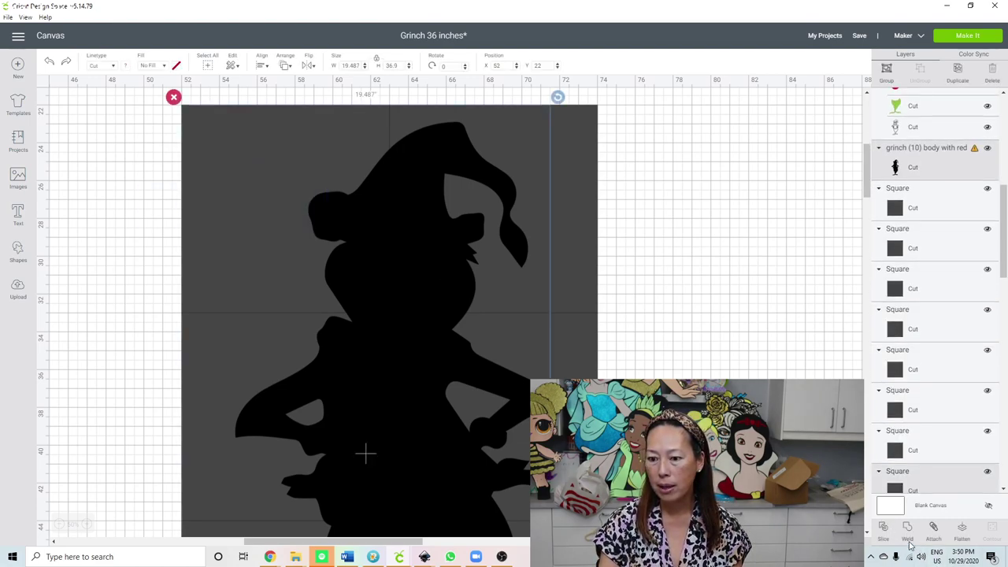
{"action": "left_click", "coordinate": [886, 533]}
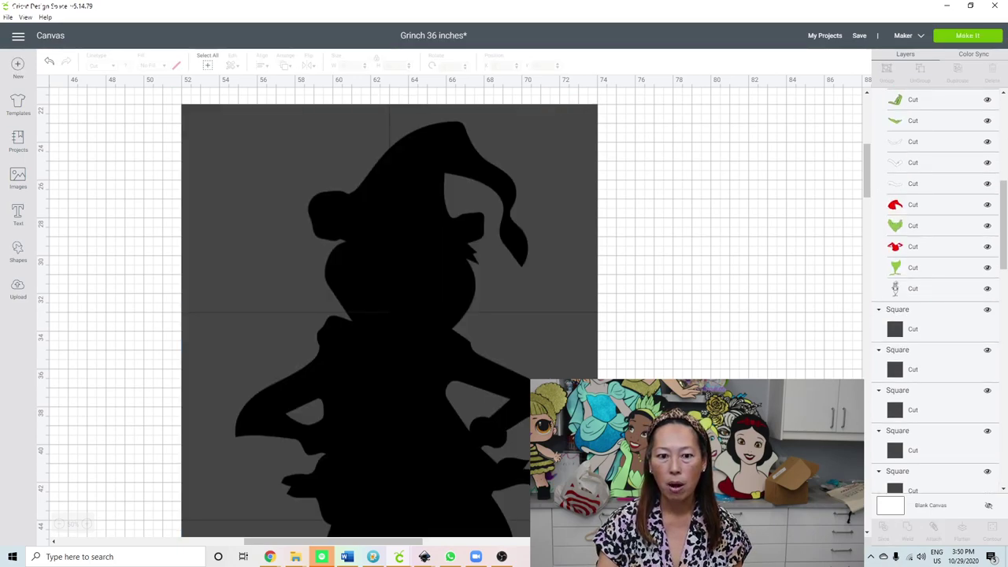
{"action": "scroll", "coordinate": [365, 453], "scroll_direction": "down", "scroll_amount": 2}
{"action": "scroll", "coordinate": [389, 311], "scroll_direction": "down", "scroll_amount": 1}
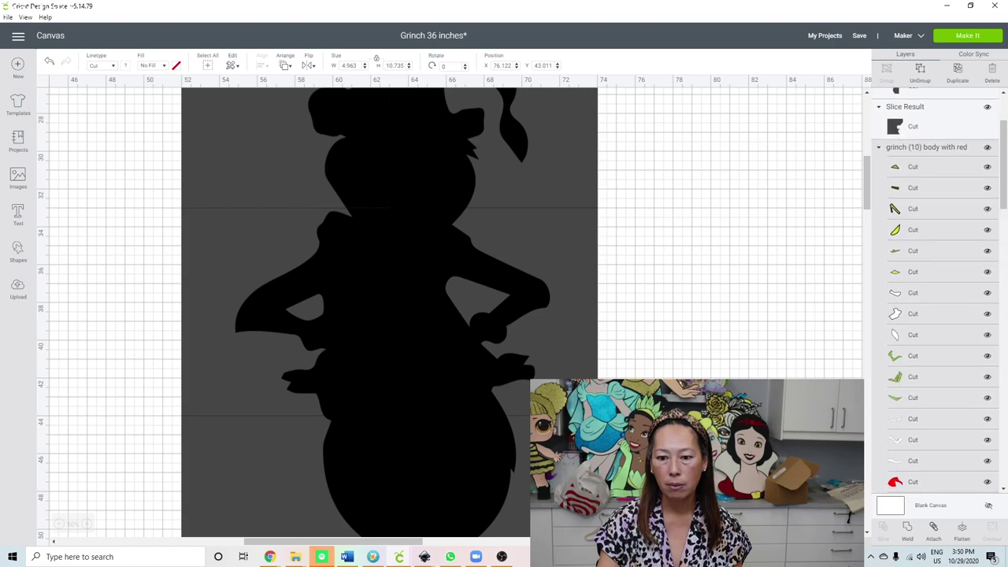
{"action": "left_click", "coordinate": [164, 336]}
{"action": "left_click_drag", "start_coordinate": [136, 253], "coordinate": [284, 328]}
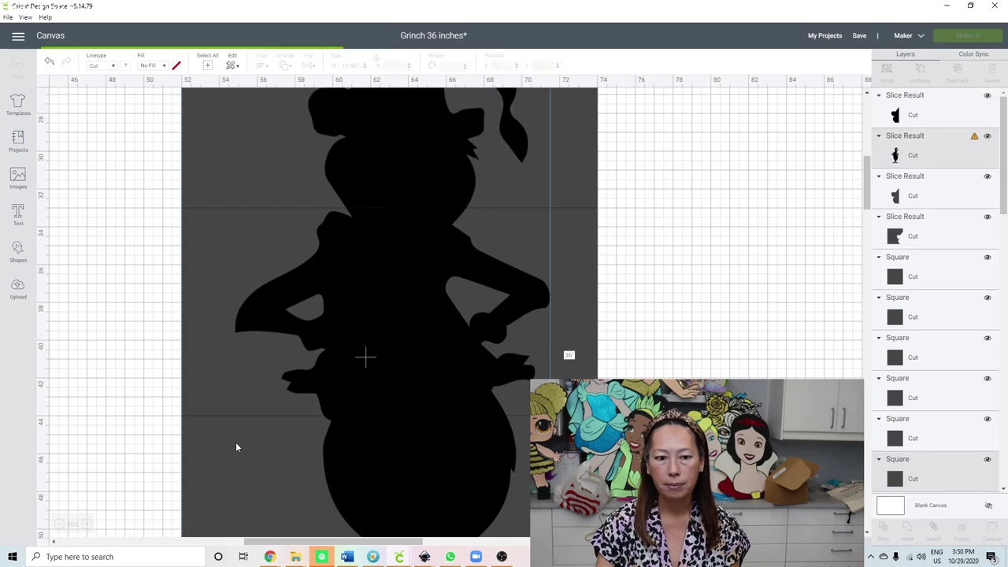
Step: Slice the remaining silhouette with the third square down in the grid's left column
{"action": "scroll", "coordinate": [158, 442], "scroll_direction": "down", "scroll_amount": 3}
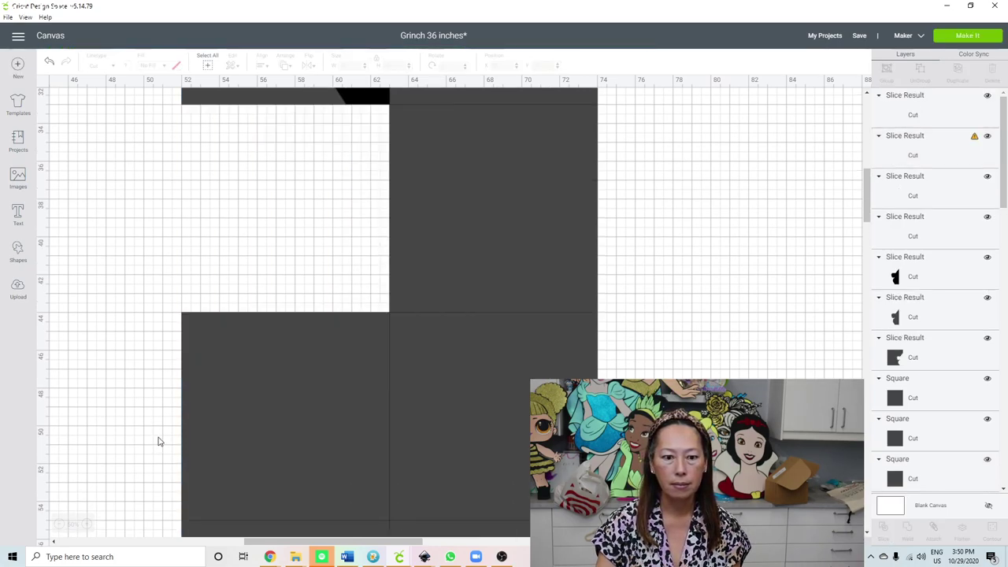
{"action": "scroll", "coordinate": [155, 437], "scroll_direction": "down", "scroll_amount": 2}
{"action": "left_click_drag", "start_coordinate": [105, 341], "coordinate": [346, 360]}
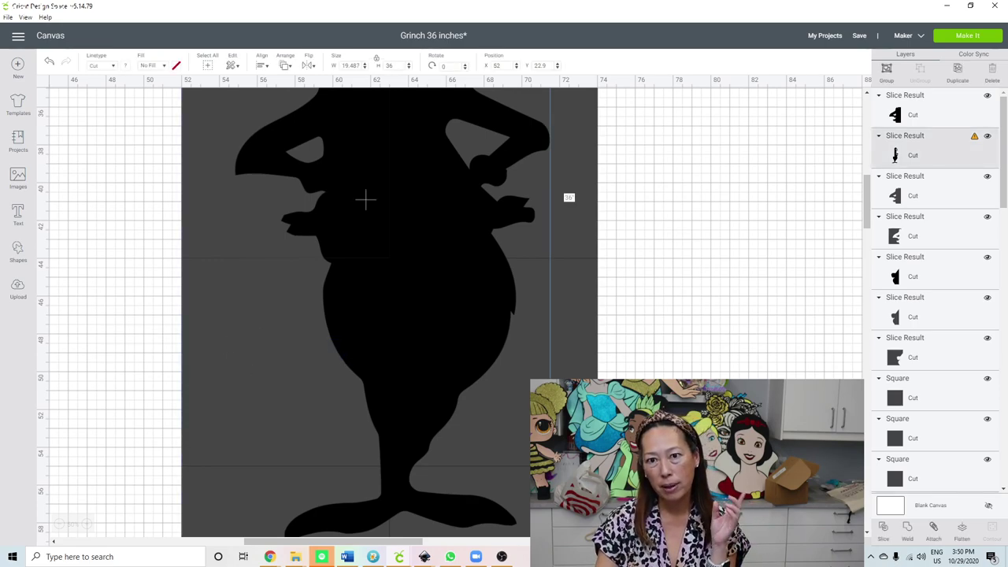
{"action": "left_click", "coordinate": [883, 530]}
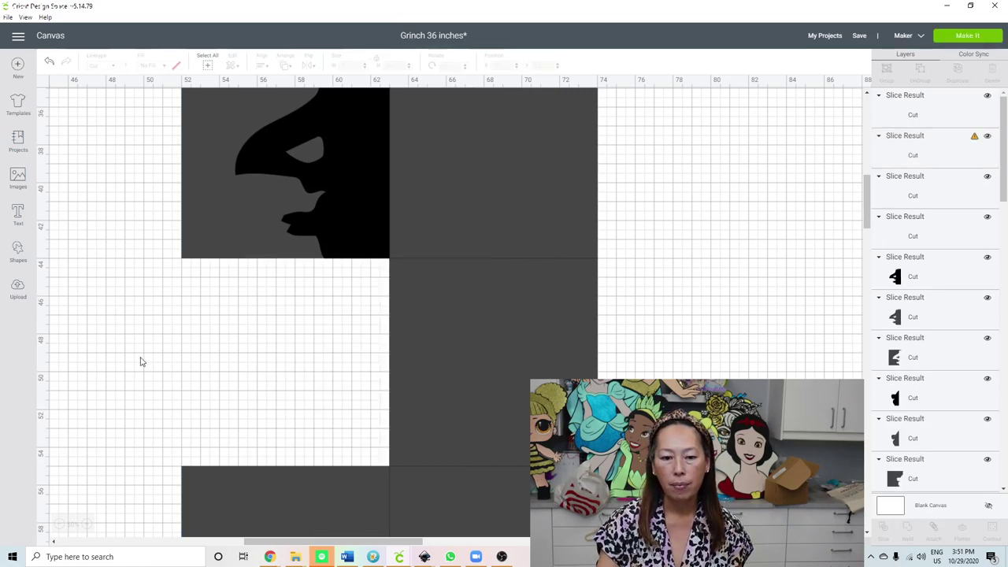
Step: Slice the remaining silhouette with the bottom square of the left column, around the left foot
{"action": "scroll", "coordinate": [142, 364], "scroll_direction": "down", "scroll_amount": 3}
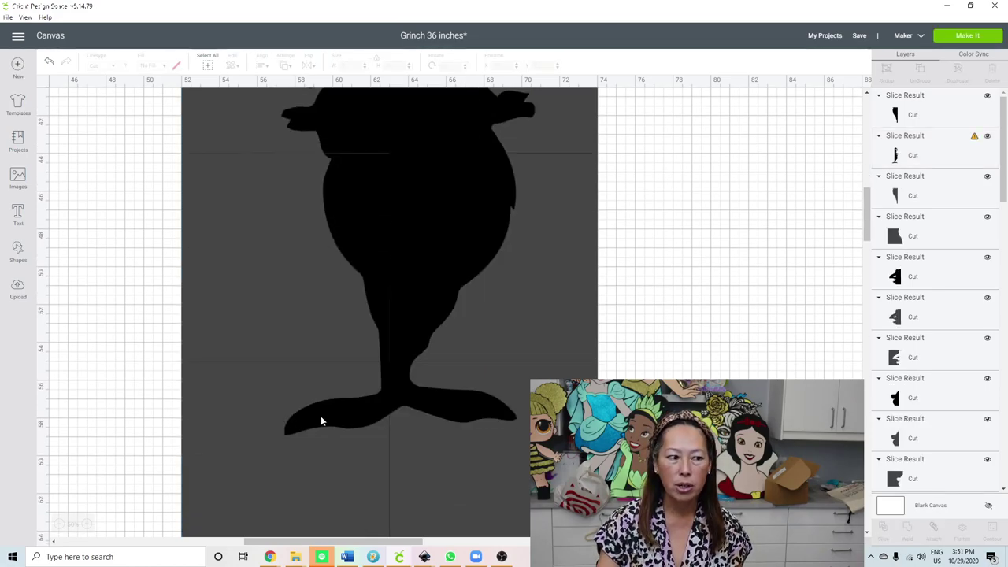
{"action": "left_click_drag", "start_coordinate": [145, 394], "coordinate": [397, 439]}
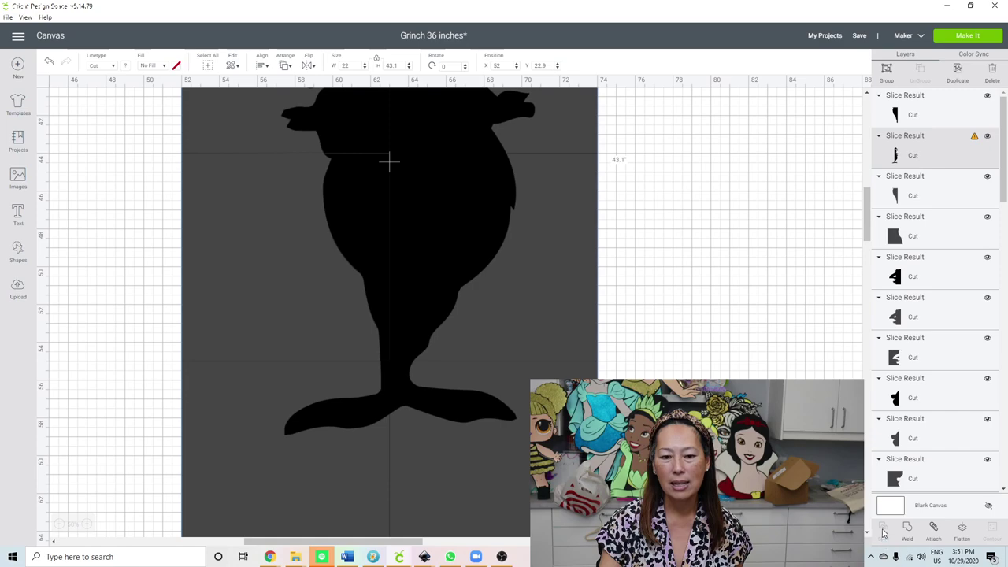
{"action": "left_click", "coordinate": [131, 416]}
{"action": "left_click_drag", "start_coordinate": [123, 396], "coordinate": [297, 441]}
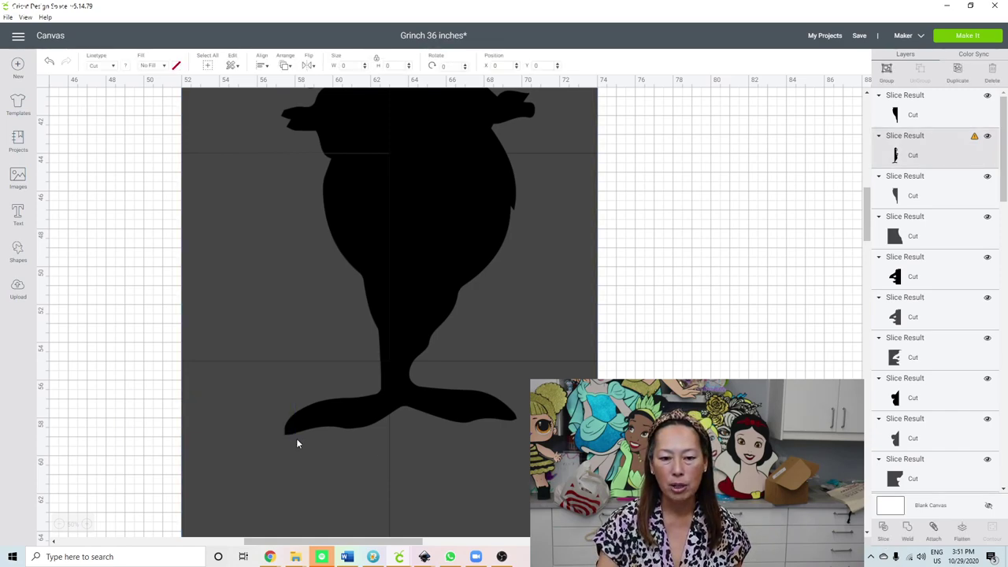
{"action": "left_click", "coordinate": [884, 527]}
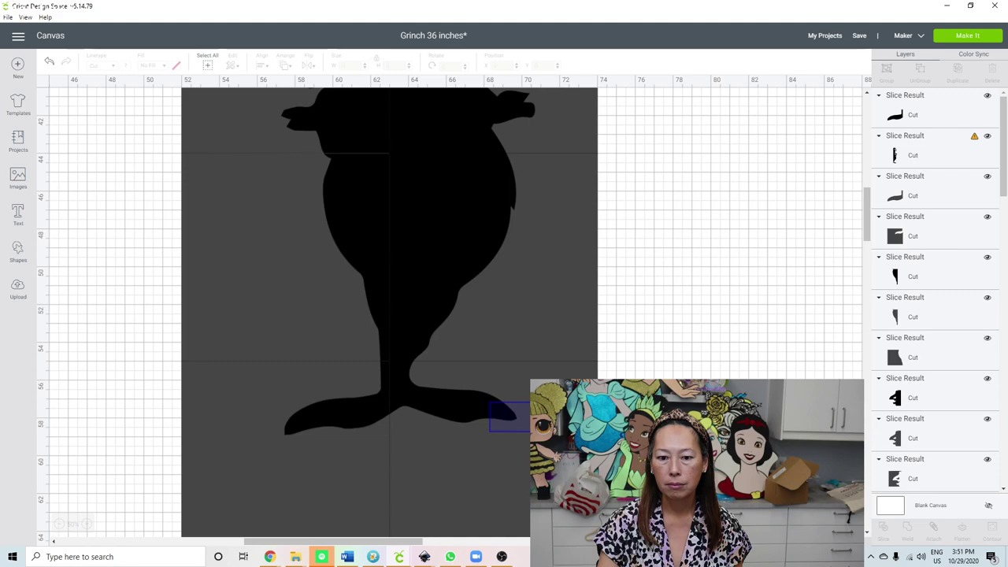
Step: Slice the remaining silhouette with the bottom square of the grid's right column, around the right foot
{"action": "left_click", "coordinate": [494, 163]}
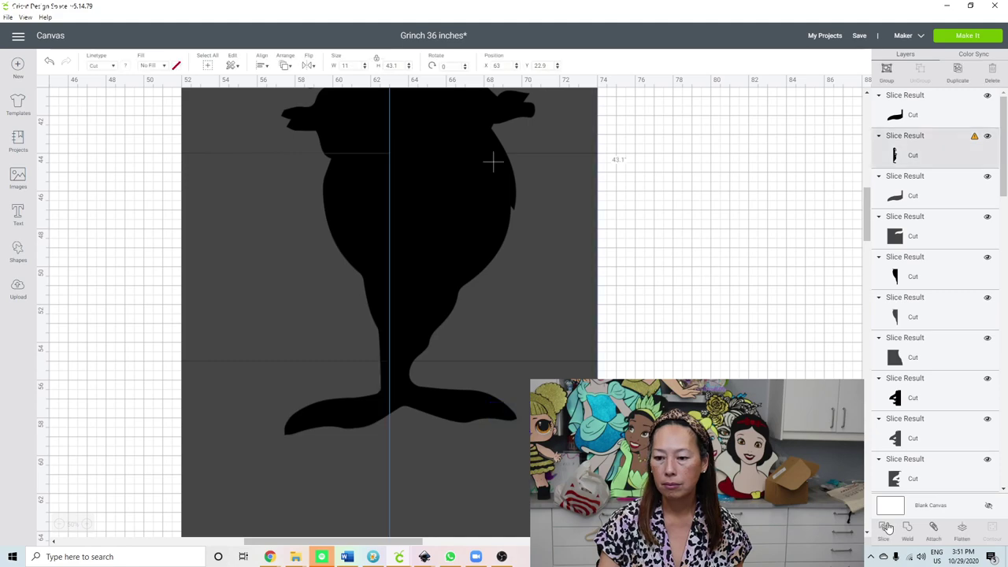
{"action": "left_click", "coordinate": [679, 231]}
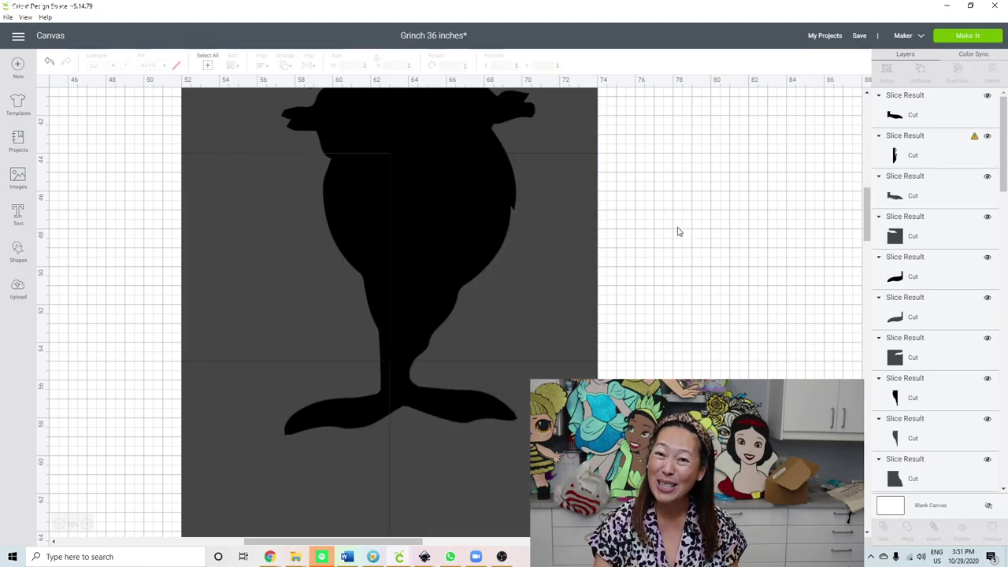
Step: Try slicing the remaining silhouette with the third square down in the right column, and undo the slice
{"action": "left_click_drag", "start_coordinate": [648, 213], "coordinate": [478, 276]}
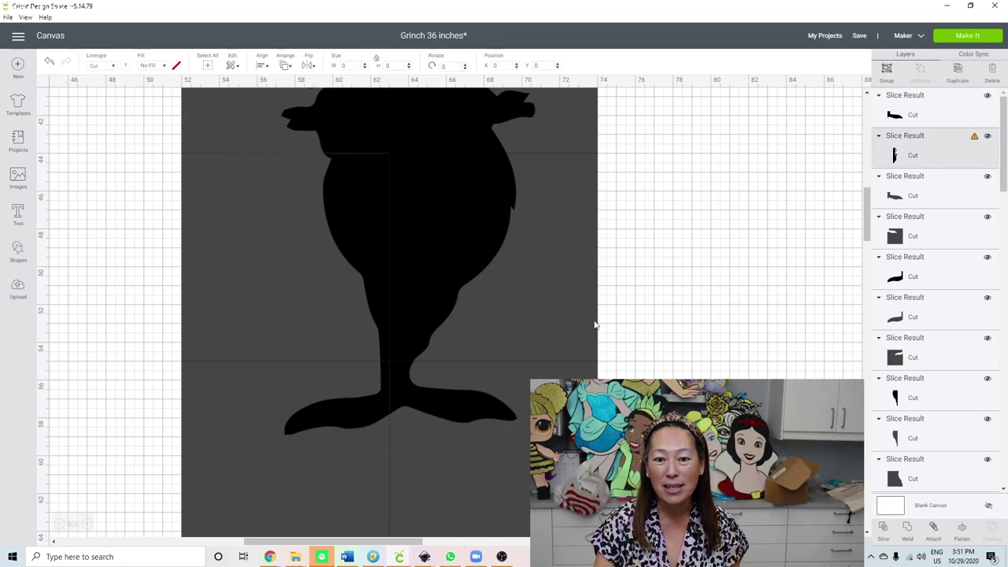
{"action": "left_click", "coordinate": [883, 529]}
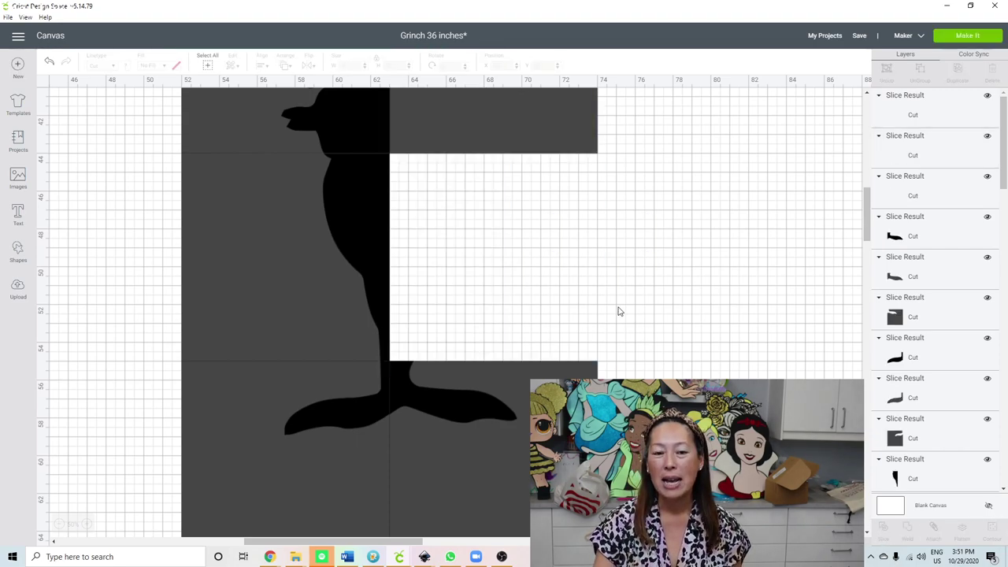
{"action": "scroll", "coordinate": [618, 312], "scroll_direction": "up", "scroll_amount": 1}
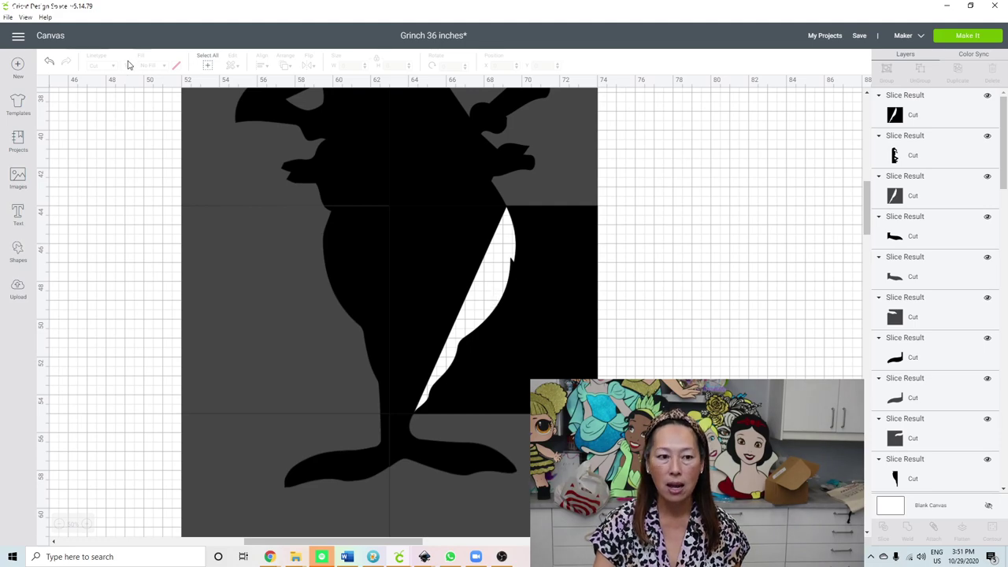
{"action": "left_click", "coordinate": [49, 63]}
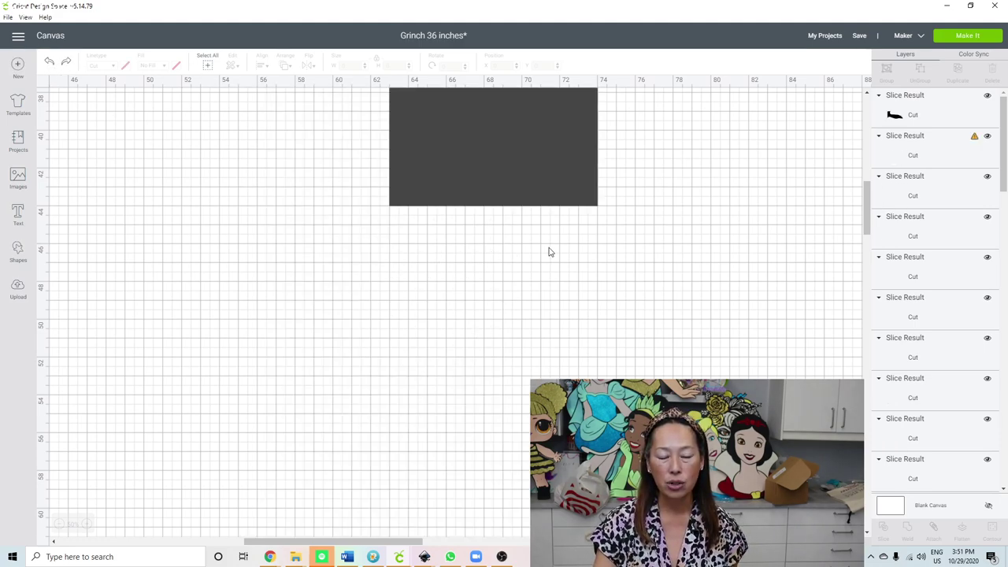
Step: Slice the remaining silhouette with the top square of the right column, around the hat and face
{"action": "scroll", "coordinate": [549, 253], "scroll_direction": "up", "scroll_amount": 3}
{"action": "scroll", "coordinate": [549, 253], "scroll_direction": "up", "scroll_amount": 2}
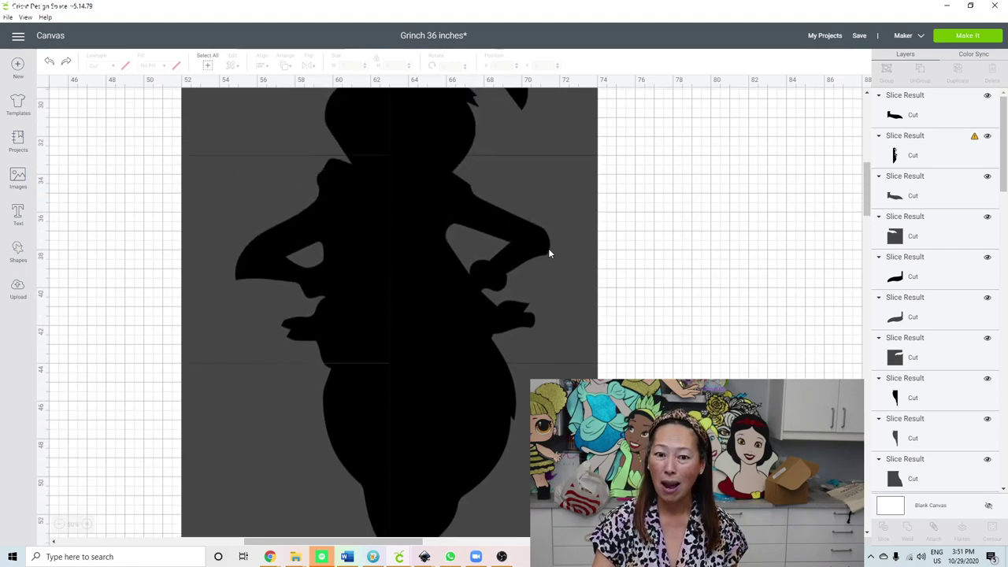
{"action": "scroll", "coordinate": [549, 254], "scroll_direction": "up", "scroll_amount": 2}
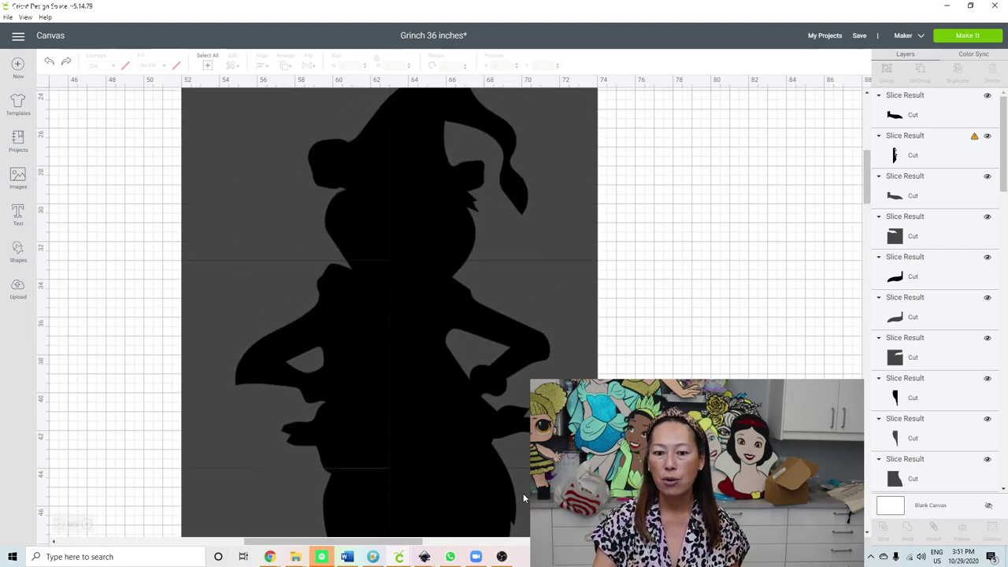
{"action": "left_click_drag", "start_coordinate": [638, 145], "coordinate": [500, 208]}
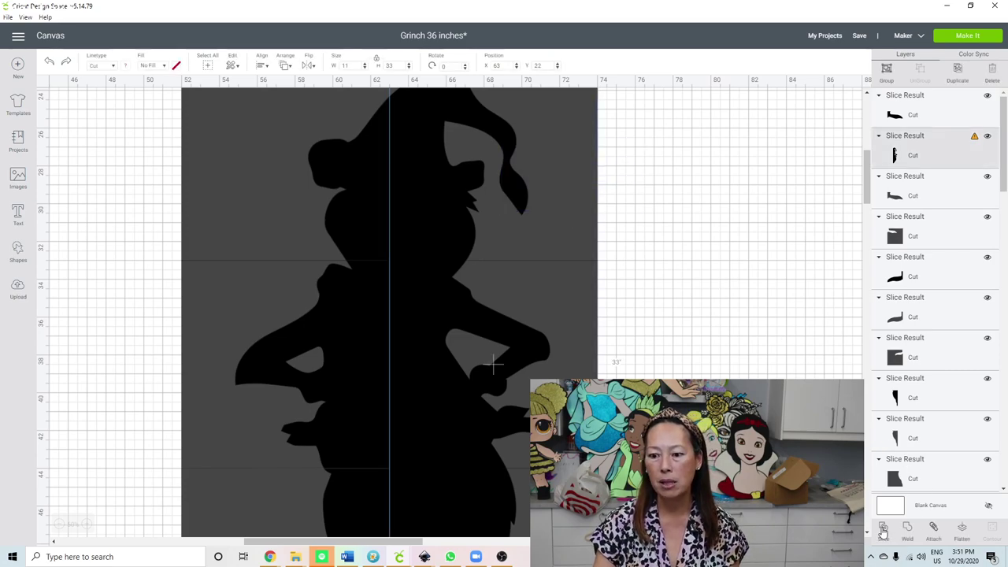
{"action": "left_click", "coordinate": [883, 533]}
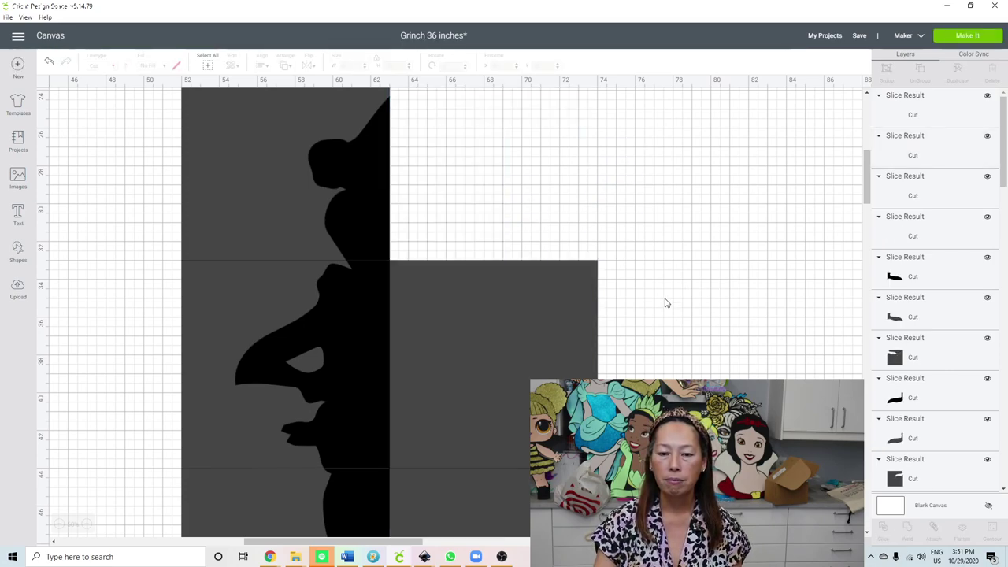
Step: Slice the remaining silhouette with the second square down in the right column, around the bent arm
{"action": "left_click_drag", "start_coordinate": [652, 293], "coordinate": [526, 375]}
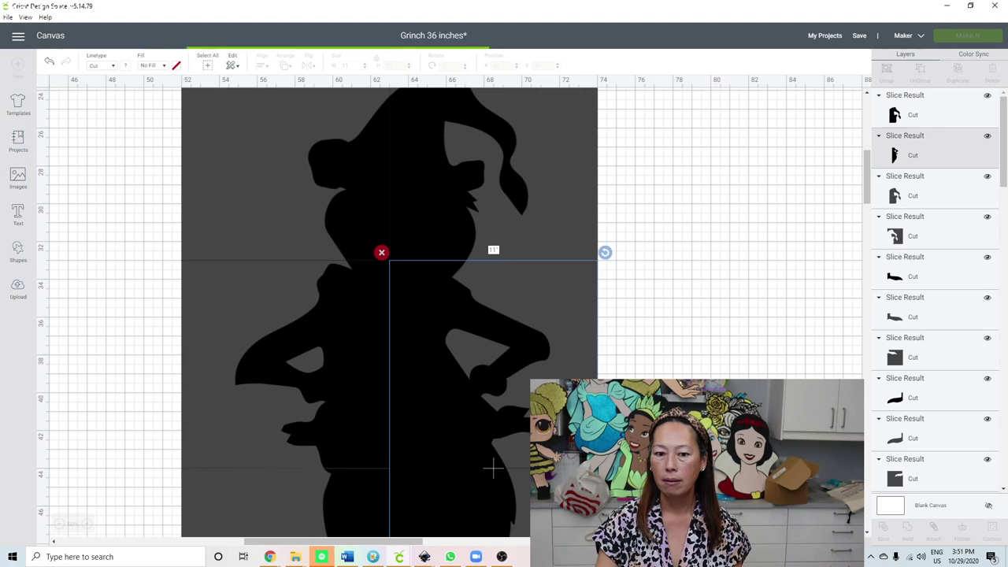
{"action": "key", "text": "Delete"}
{"action": "key", "text": "ctrl+z"}
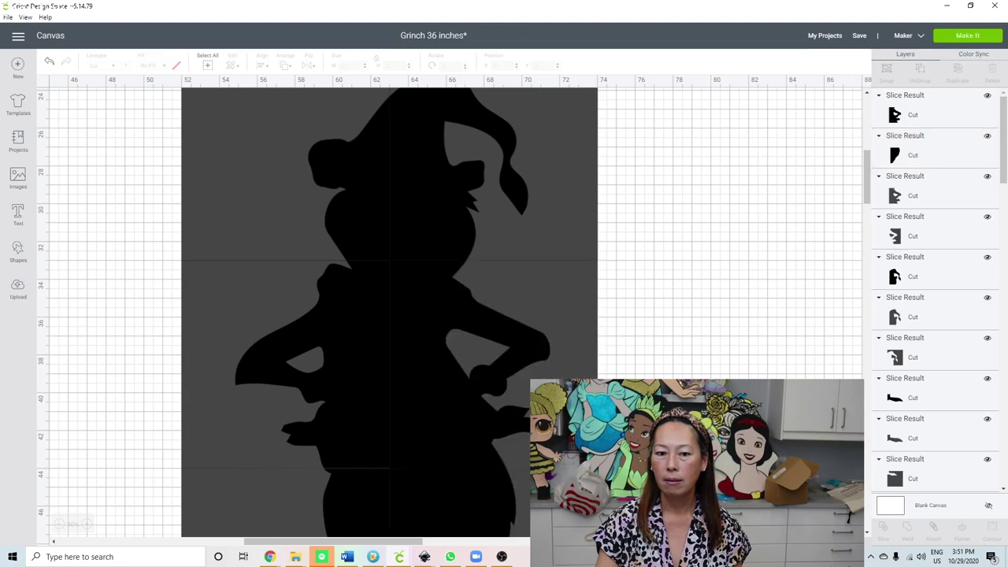
Step: Move the two black head pieces off the squares onto empty canvas, to about X 101.3, Y 23.1 and X 96.1, Y 24.5
{"action": "left_click", "coordinate": [59, 525]}
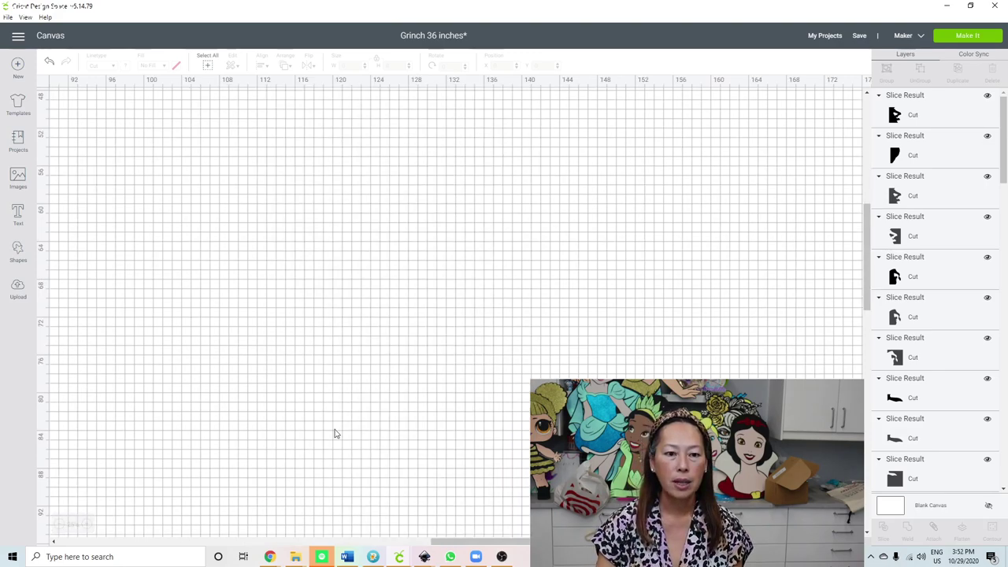
{"action": "scroll", "coordinate": [446, 523], "scroll_direction": "up", "scroll_amount": 10}
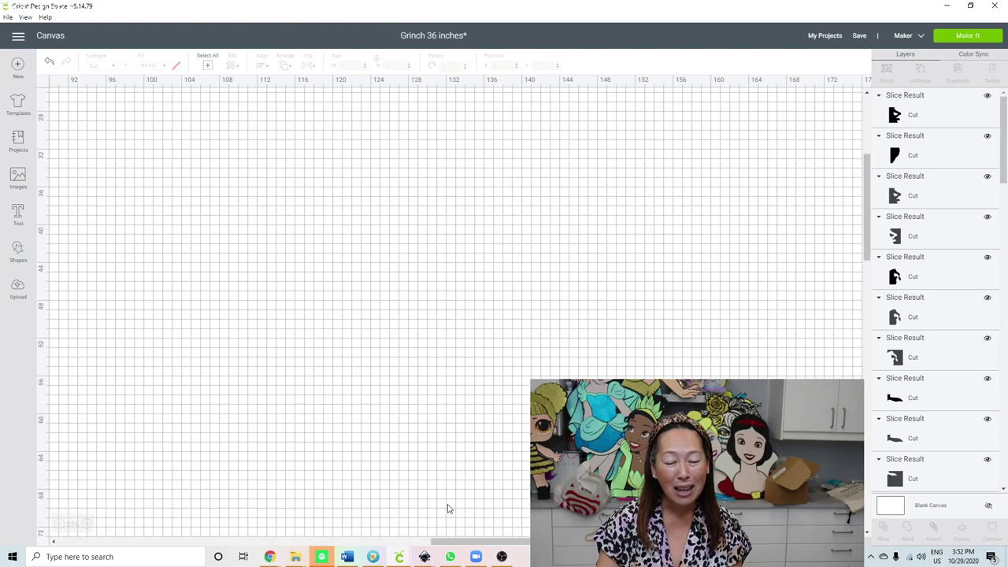
{"action": "left_click_drag", "start_coordinate": [428, 540], "coordinate": [174, 543]}
{"action": "left_click_drag", "start_coordinate": [327, 161], "coordinate": [703, 163]}
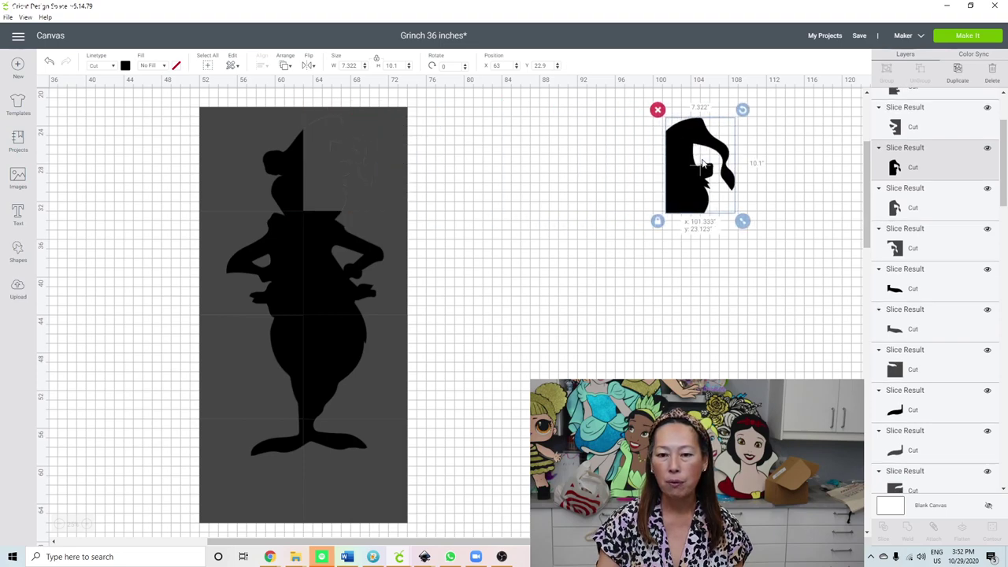
{"action": "left_click", "coordinate": [288, 169]}
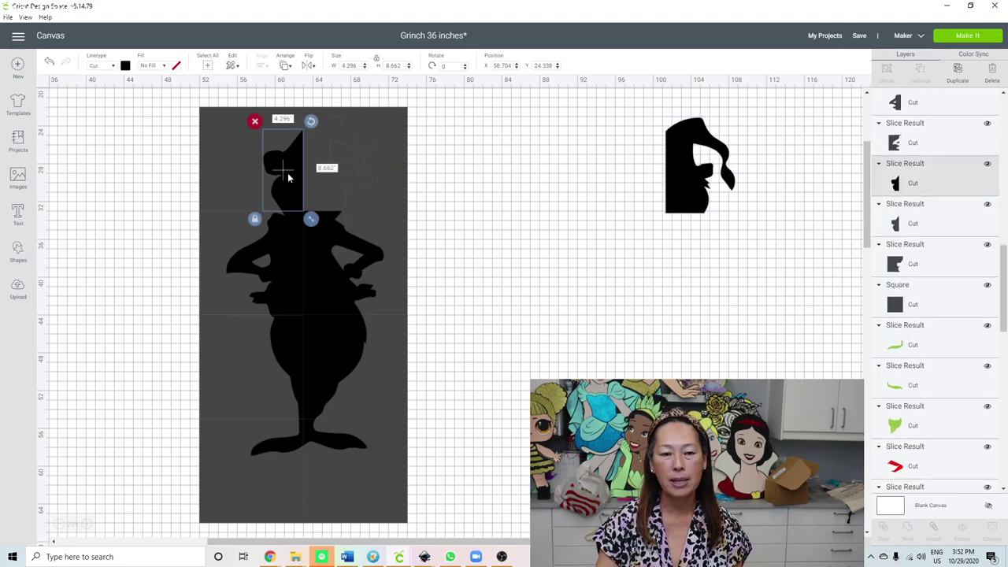
{"action": "left_click_drag", "start_coordinate": [536, 178], "coordinate": [652, 180]}
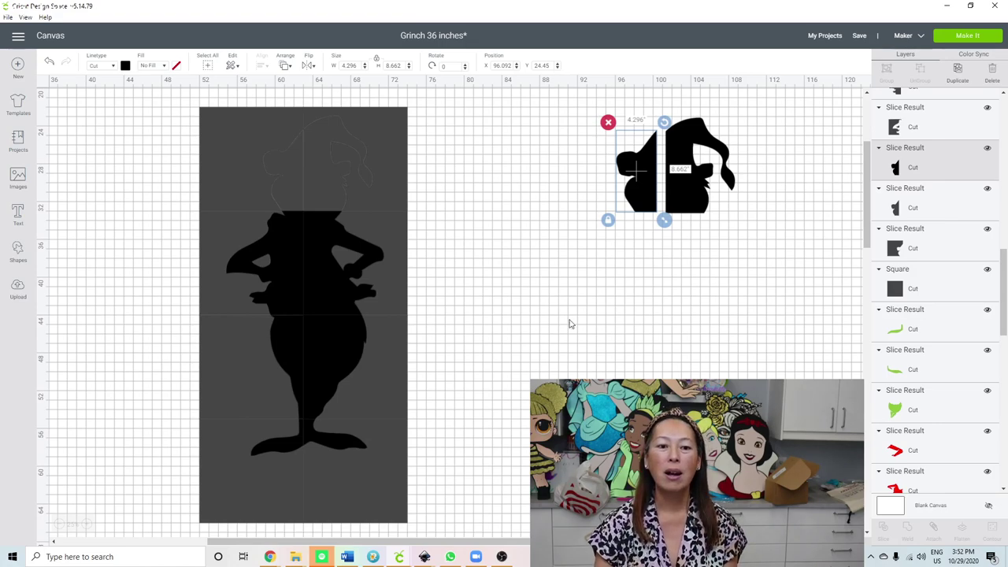
Step: Move the two black arm-and-torso pieces below the head pieces, to about X 102.4, Y 33.8 and X 92, Y 34.1
{"action": "left_click", "coordinate": [331, 270]}
{"action": "left_click_drag", "start_coordinate": [332, 269], "coordinate": [709, 278]}
{"action": "left_click", "coordinate": [290, 252]}
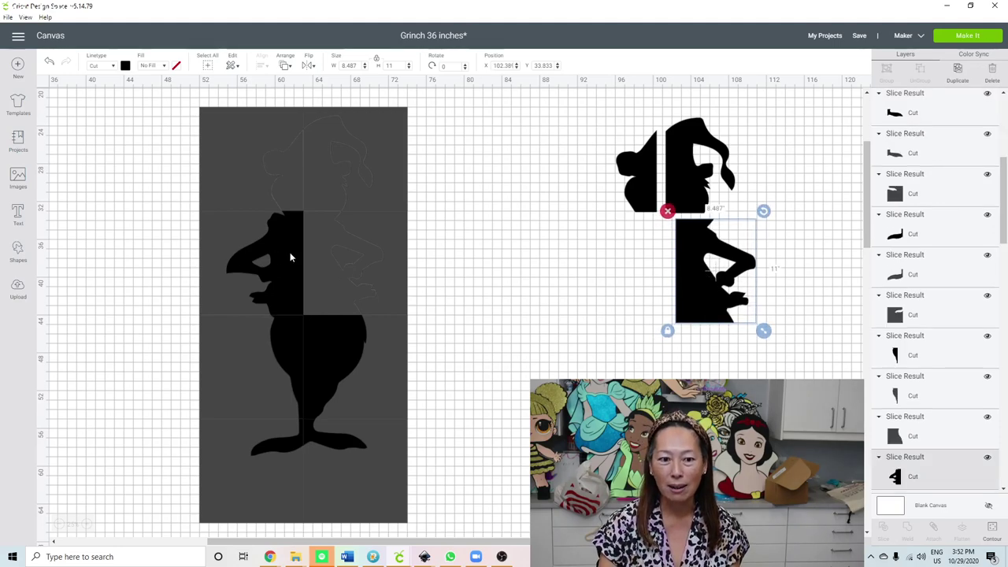
{"action": "left_click_drag", "start_coordinate": [290, 252], "coordinate": [650, 270]}
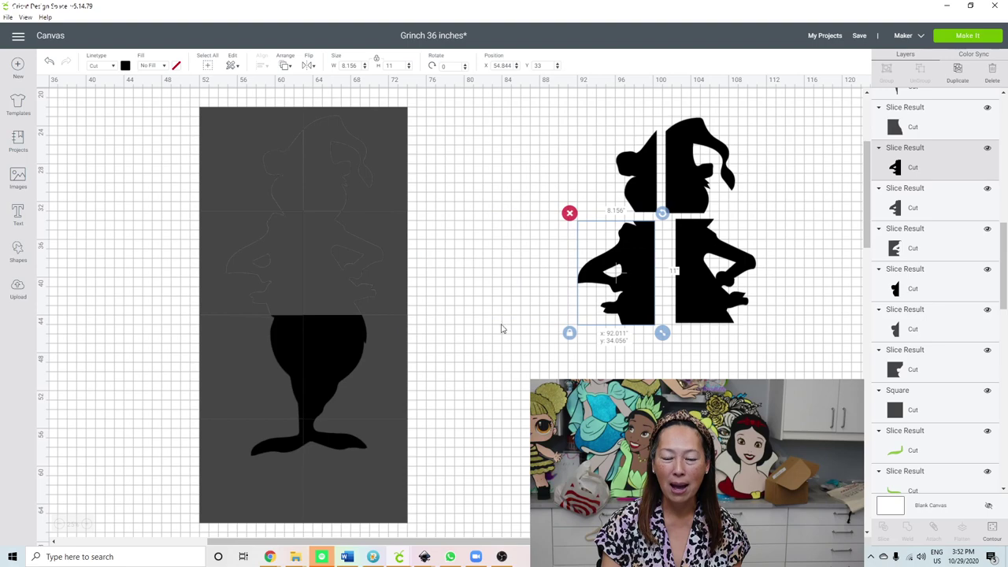
Step: Move the two black belly-and-leg pieces below the torso pieces, to about X 102.6, Y 45.1 and X 95.2, Y 46.1
{"action": "left_click", "coordinate": [347, 349]}
{"action": "left_click_drag", "start_coordinate": [348, 349], "coordinate": [620, 371]}
{"action": "left_click_drag", "start_coordinate": [714, 375], "coordinate": [715, 358]}
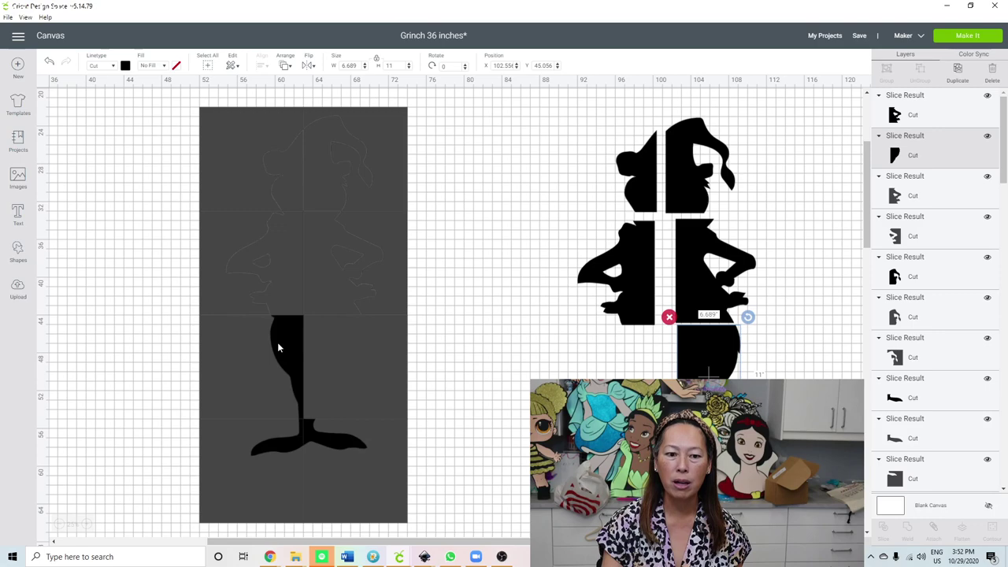
{"action": "left_click_drag", "start_coordinate": [278, 346], "coordinate": [653, 368]}
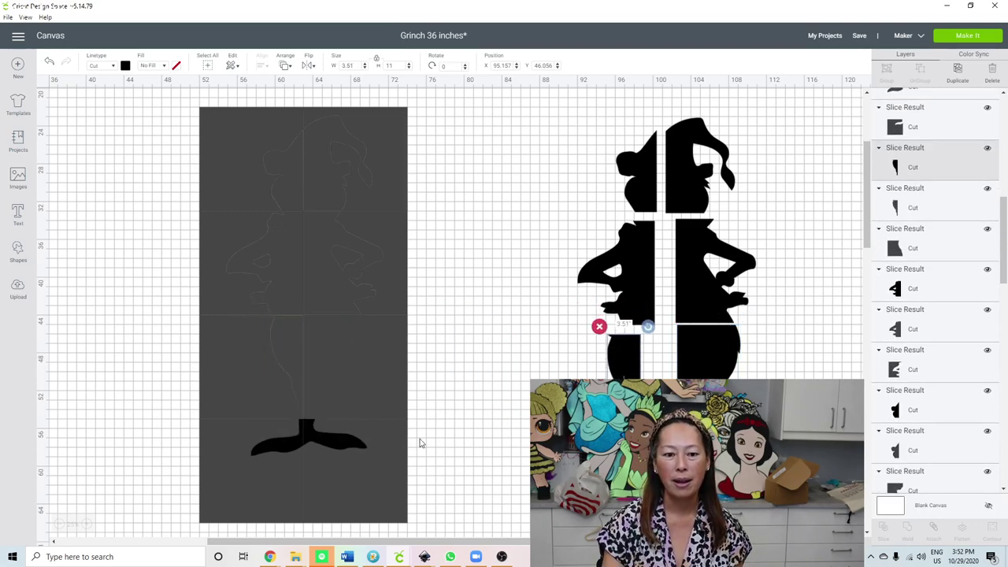
Step: Move the two black foot pieces off the squares to the area below the separated leg pieces
{"action": "left_click_drag", "start_coordinate": [339, 439], "coordinate": [551, 445]}
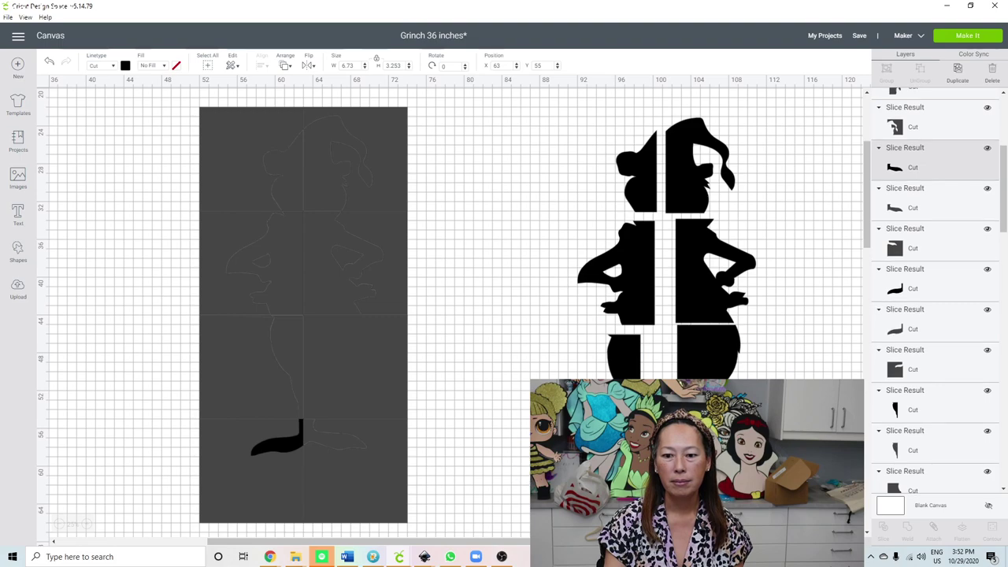
{"action": "left_click", "coordinate": [284, 444]}
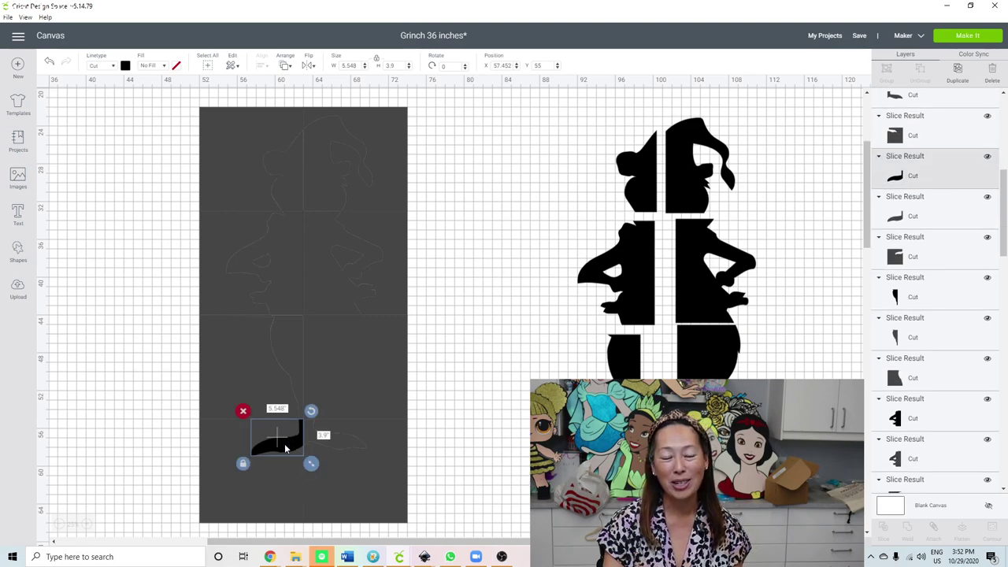
{"action": "left_click_drag", "start_coordinate": [284, 444], "coordinate": [620, 471]}
Step: Delete all the gray square pieces and slice leftovers in the emptied grid
{"action": "left_click_drag", "start_coordinate": [135, 132], "coordinate": [425, 518]}
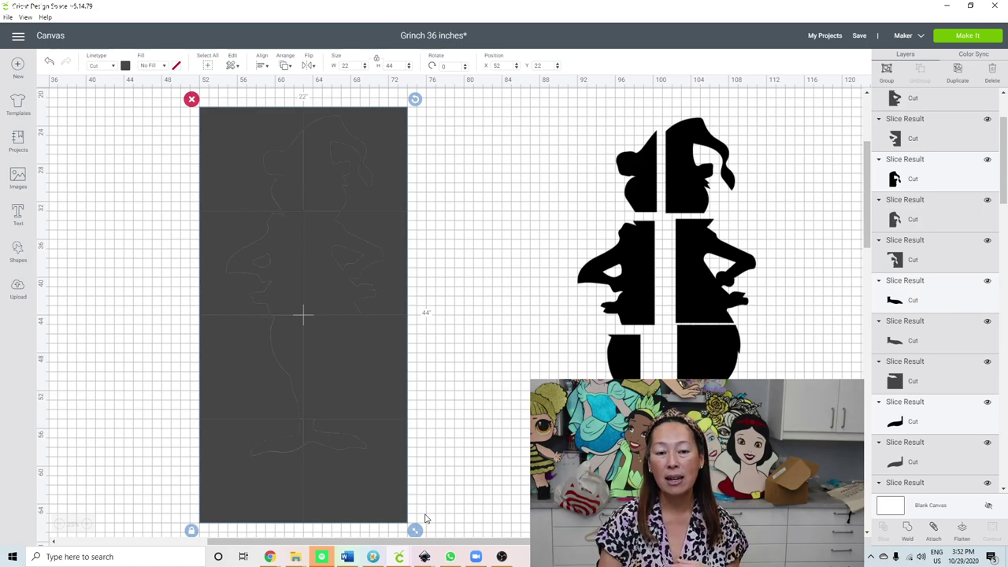
{"action": "key", "text": "Delete"}
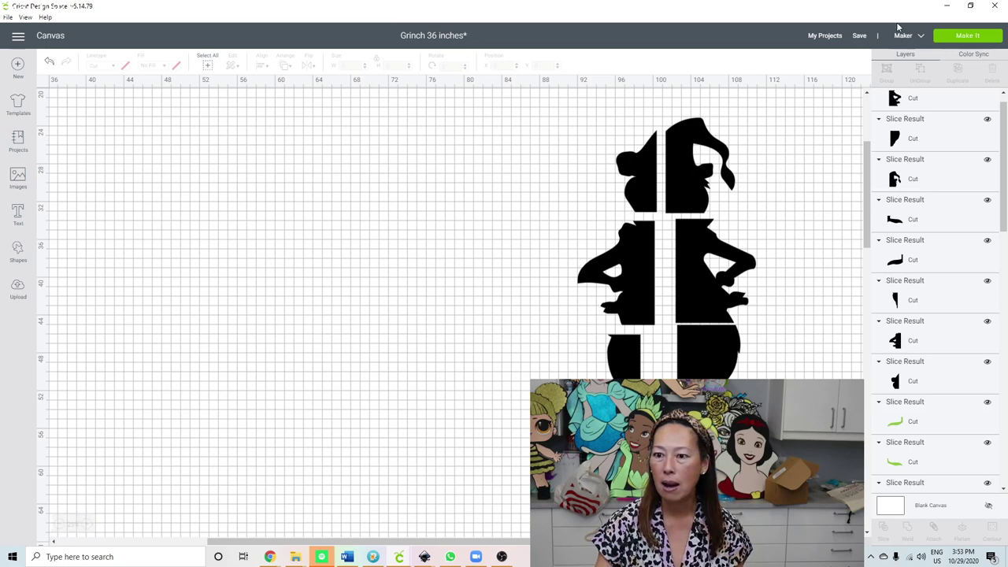
Step: Send the project to mat preparation and agree to continue with a larger mat
{"action": "left_click", "coordinate": [870, 49]}
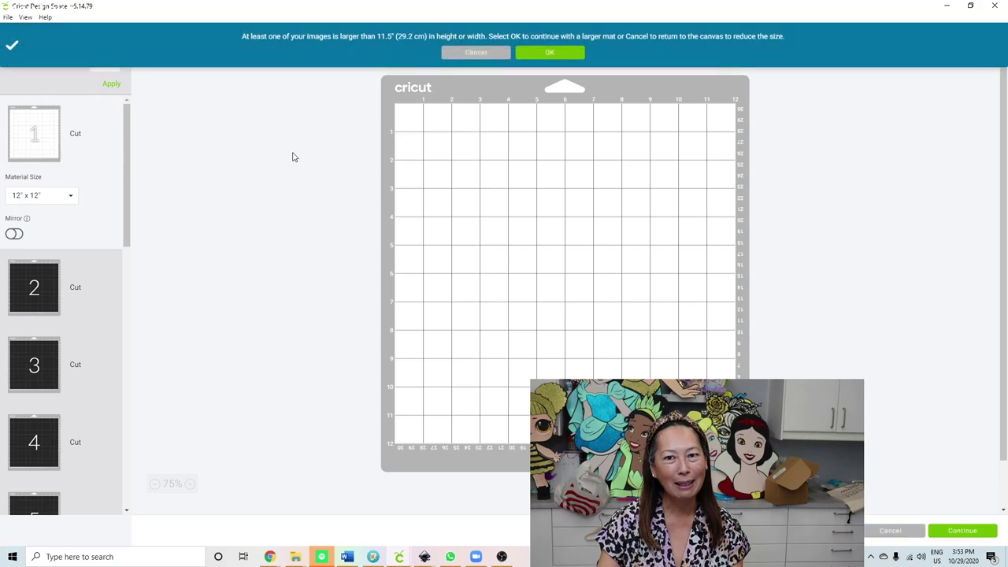
{"action": "left_click", "coordinate": [539, 52]}
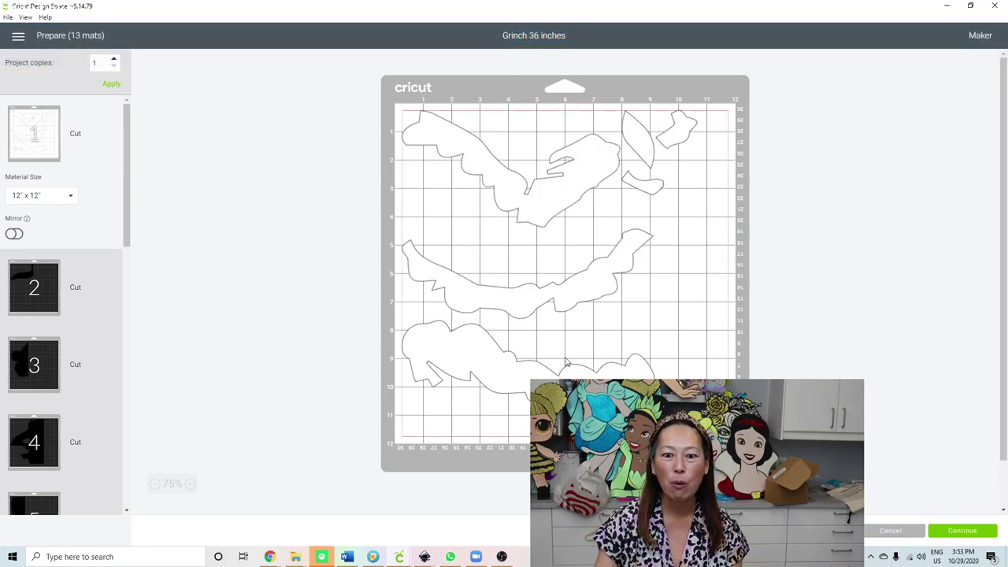
Step: Move the two lower long shapes up on mat 1 so they nest closely beneath the top shape
{"action": "left_click", "coordinate": [644, 150]}
{"action": "left_click_drag", "start_coordinate": [603, 291], "coordinate": [589, 234]}
{"action": "left_click_drag", "start_coordinate": [599, 377], "coordinate": [551, 326]}
{"action": "left_click_drag", "start_coordinate": [660, 261], "coordinate": [644, 230]}
{"action": "left_click_drag", "start_coordinate": [519, 325], "coordinate": [515, 304]}
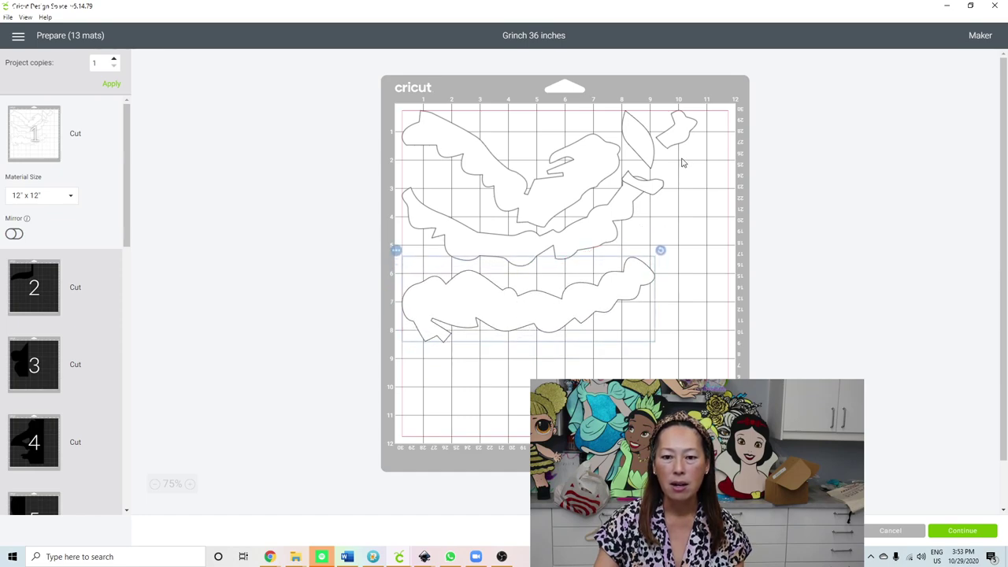
Step: Fit mat 1's three small pieces into the gaps above and beside the large top shape
{"action": "left_click", "coordinate": [645, 138]}
{"action": "left_click_drag", "start_coordinate": [645, 138], "coordinate": [518, 138]}
{"action": "left_click", "coordinate": [678, 127]}
{"action": "left_click_drag", "start_coordinate": [653, 126], "coordinate": [546, 117]}
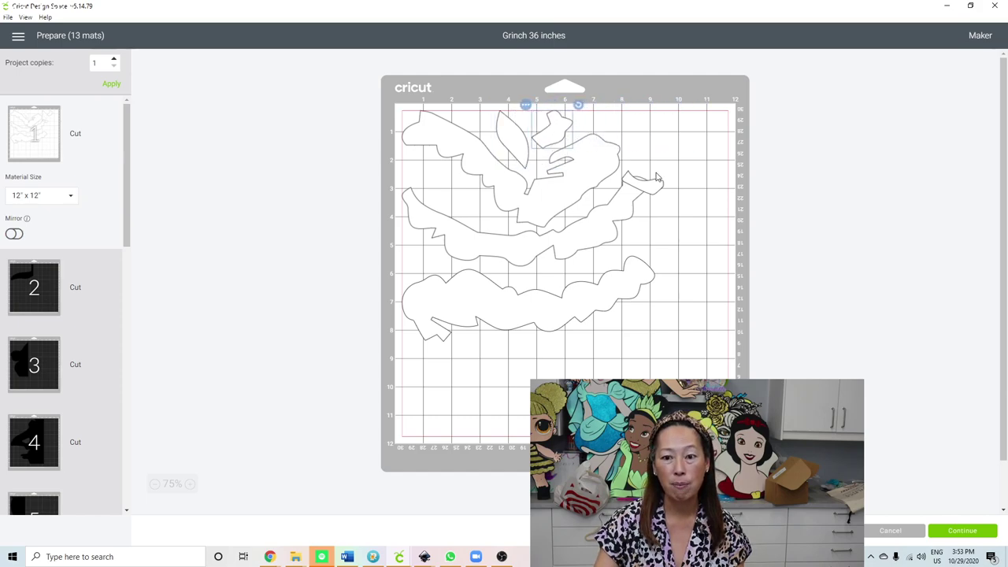
{"action": "left_click_drag", "start_coordinate": [650, 189], "coordinate": [432, 179]}
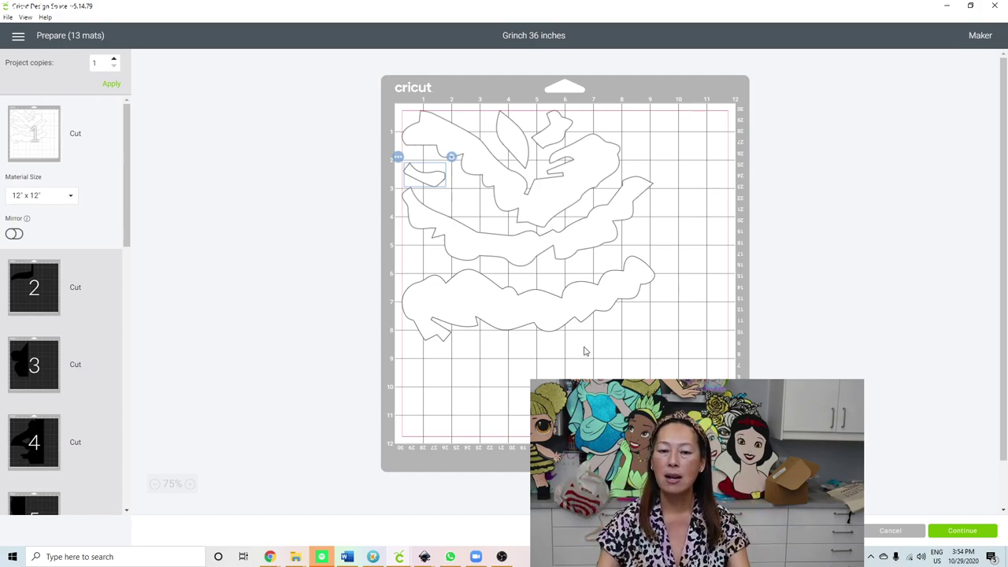
Step: Transfer the single black piece from mat 2 to mat 7
{"action": "left_click", "coordinate": [16, 287]}
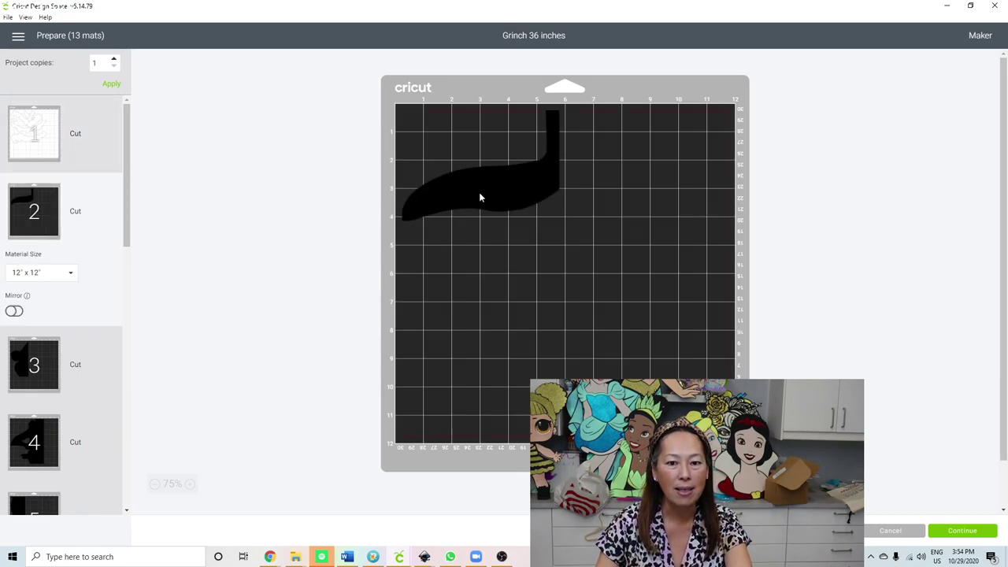
{"action": "left_click", "coordinate": [481, 196]}
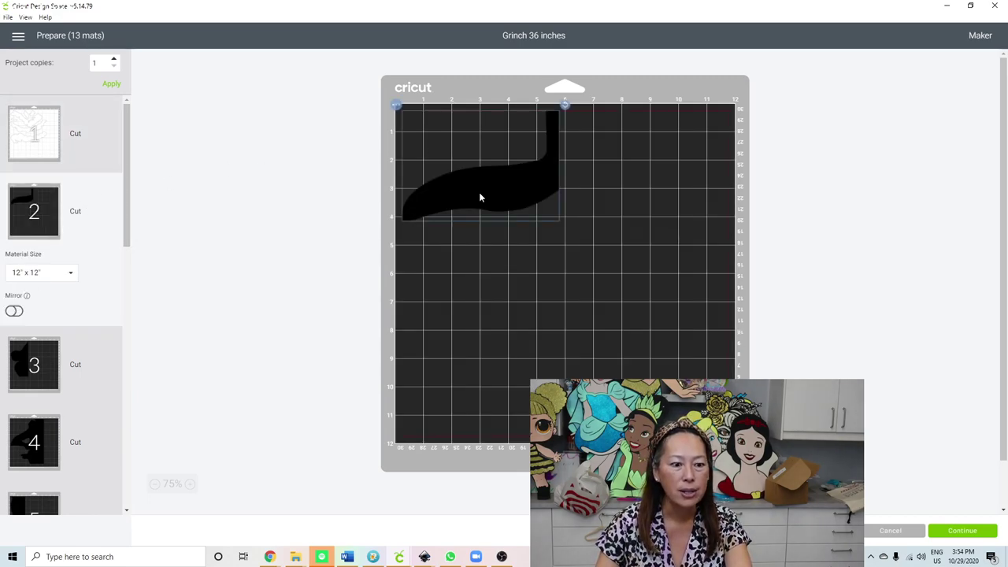
{"action": "left_click", "coordinate": [397, 107]}
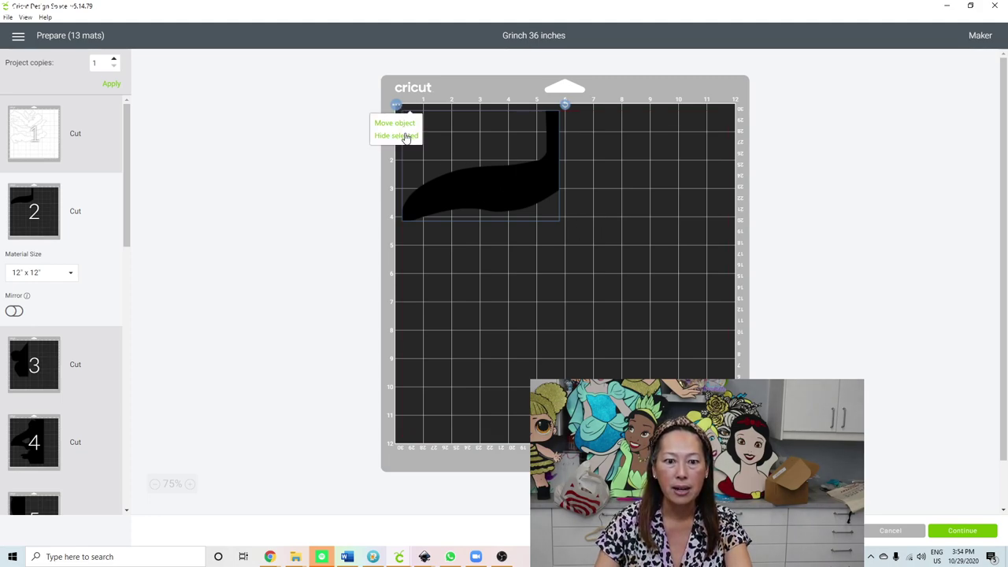
{"action": "left_click", "coordinate": [404, 124]}
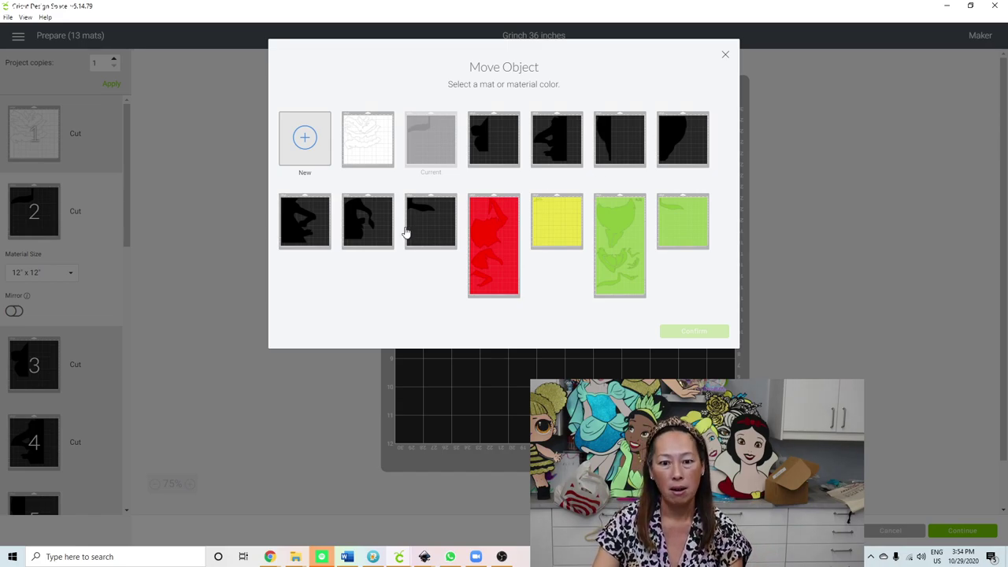
{"action": "left_click", "coordinate": [315, 230]}
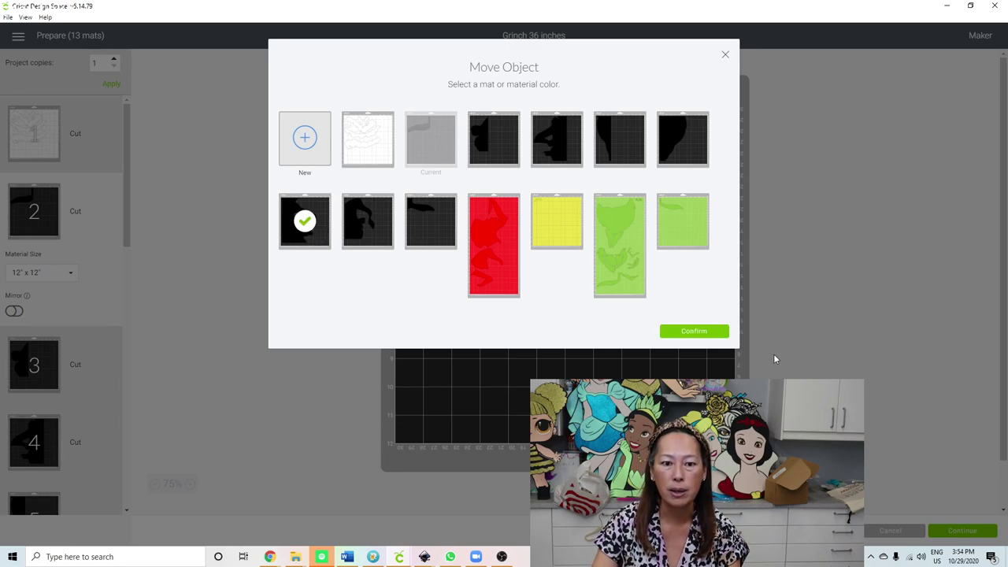
{"action": "left_click", "coordinate": [721, 334]}
Step: Rotate the transferred curved piece on mat 7 and fit it into the free upper-right area beside the large shape
{"action": "mouse_move", "coordinate": [553, 154]}
{"action": "left_mouse_down"}
{"action": "mouse_move", "coordinate": [706, 165]}
{"action": "mouse_move", "coordinate": [666, 223]}
{"action": "mouse_move", "coordinate": [531, 275]}
{"action": "mouse_move", "coordinate": [545, 159]}
{"action": "left_mouse_up"}
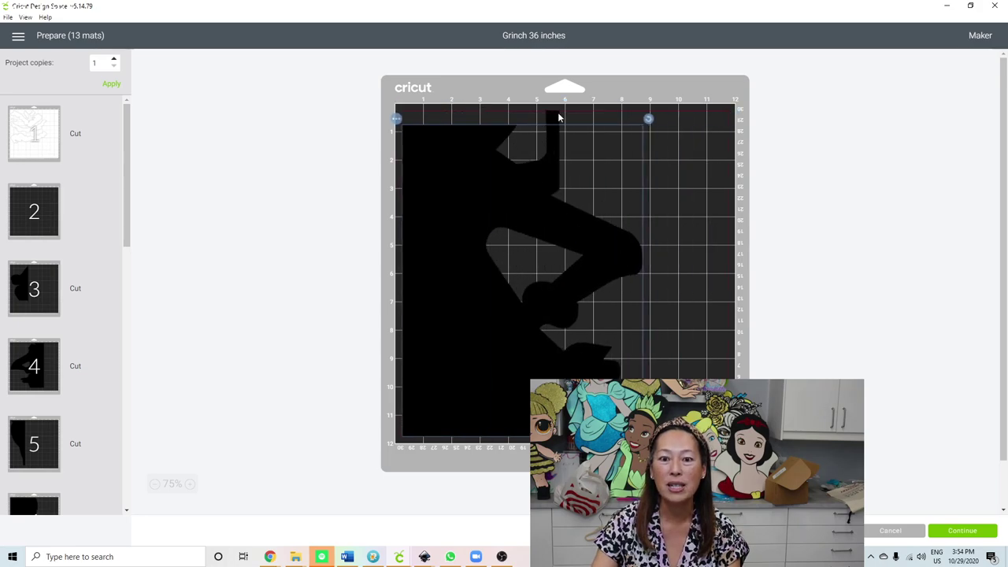
{"action": "left_click_drag", "start_coordinate": [558, 117], "coordinate": [751, 181]}
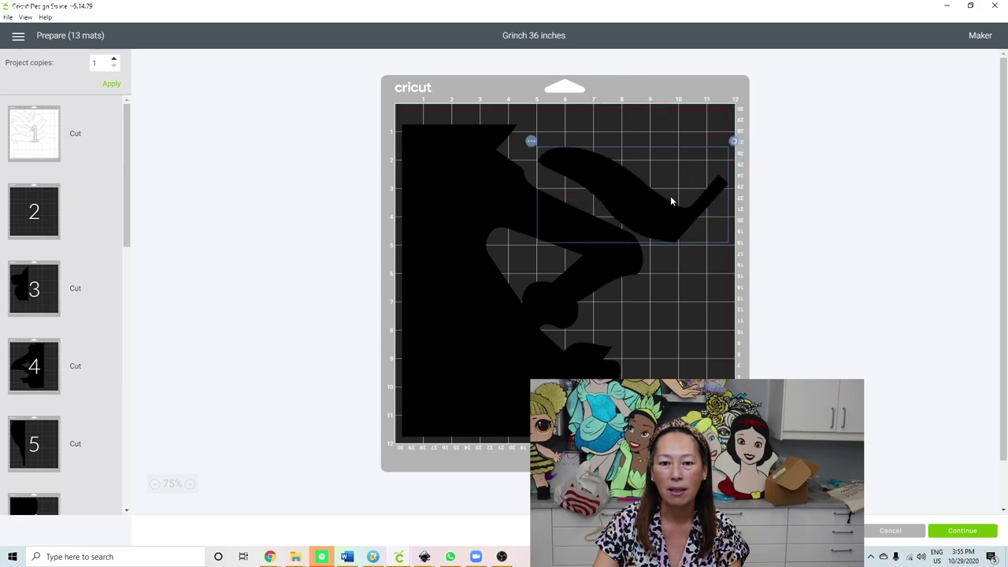
{"action": "left_click_drag", "start_coordinate": [671, 204], "coordinate": [669, 182]}
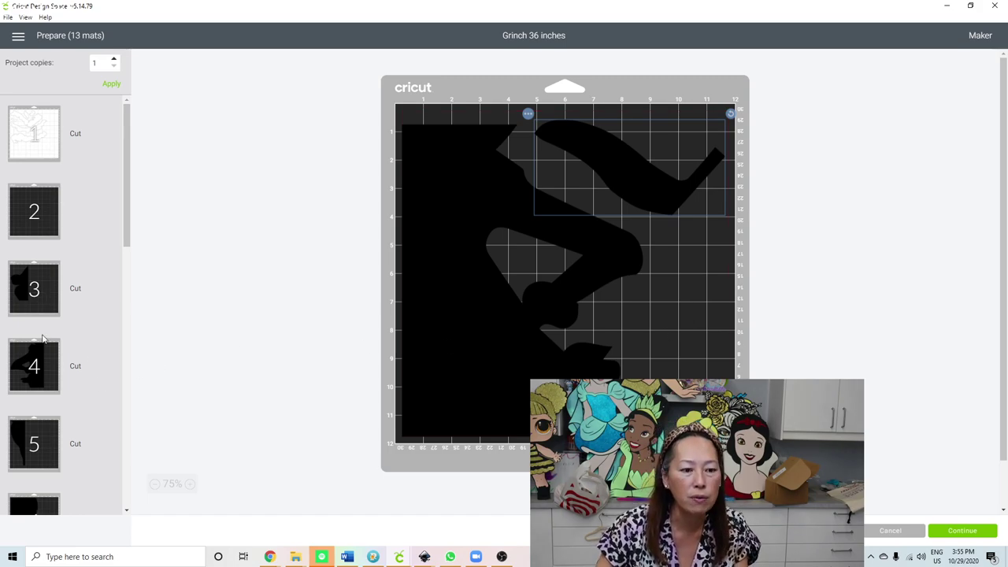
Step: Transfer mat 3's black piece to mat 6 and shift mat 6's larger piece to the mat's right side so both fit
{"action": "left_click", "coordinate": [34, 288]}
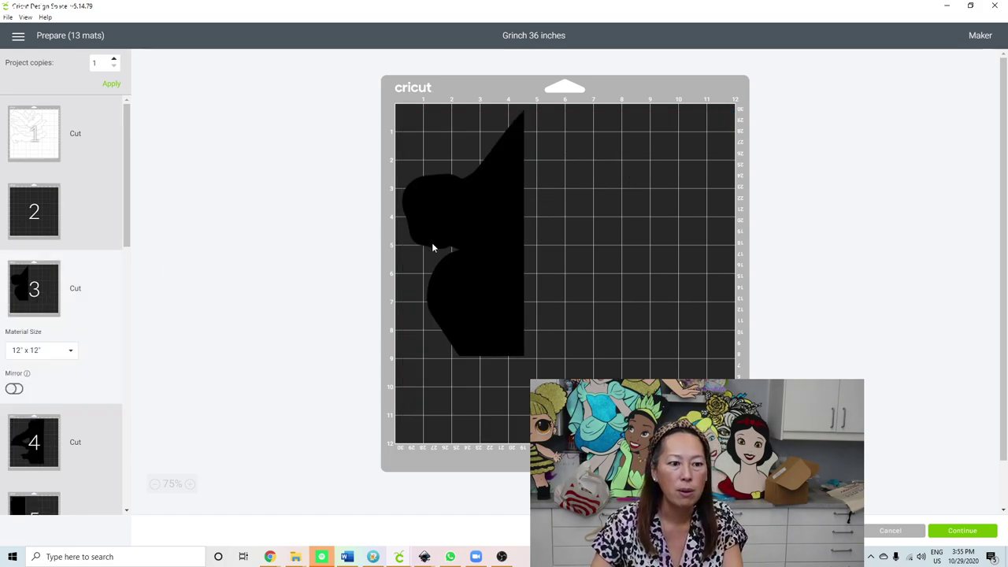
{"action": "left_click", "coordinate": [504, 226]}
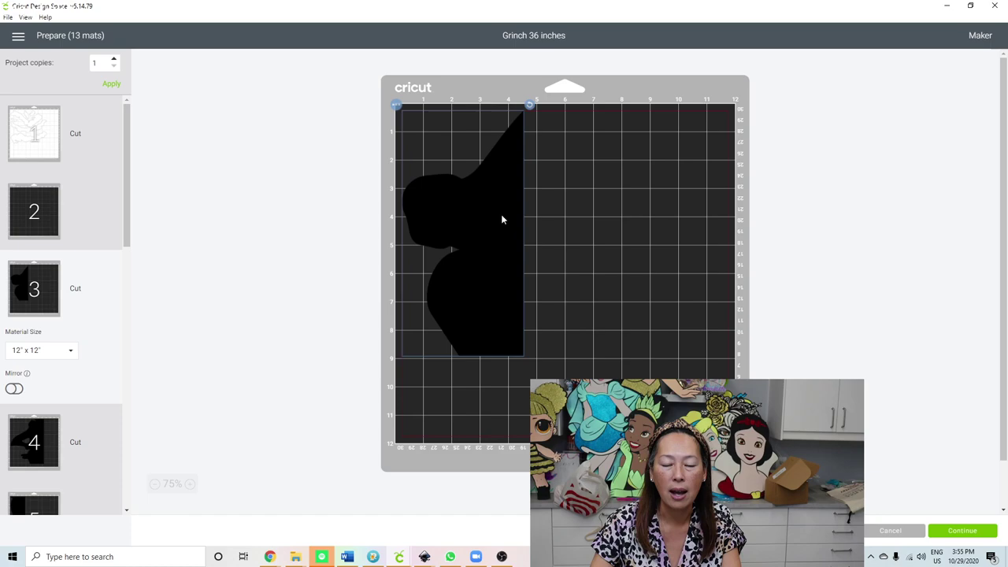
{"action": "left_click", "coordinate": [396, 106]}
{"action": "left_click", "coordinate": [401, 128]}
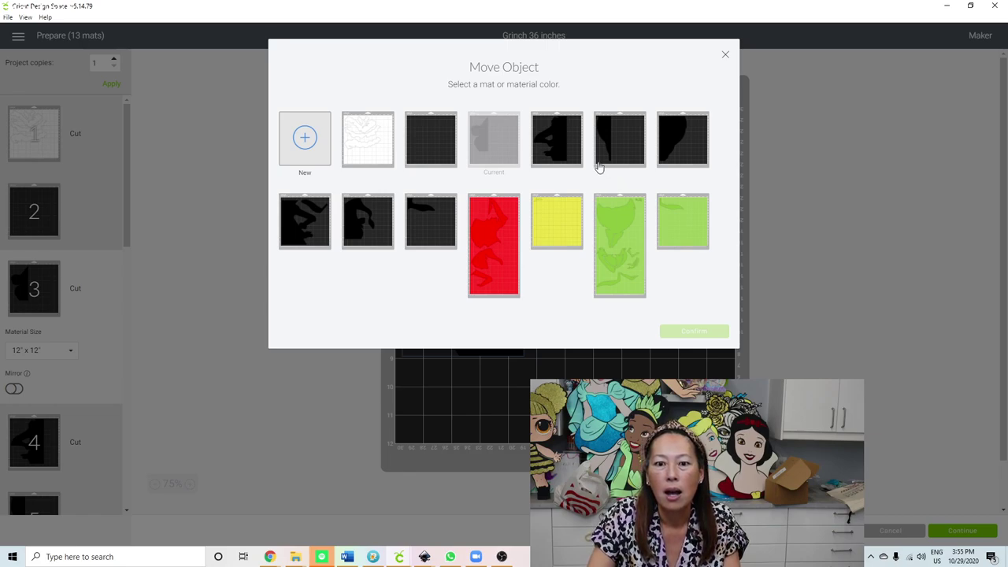
{"action": "left_click", "coordinate": [684, 145]}
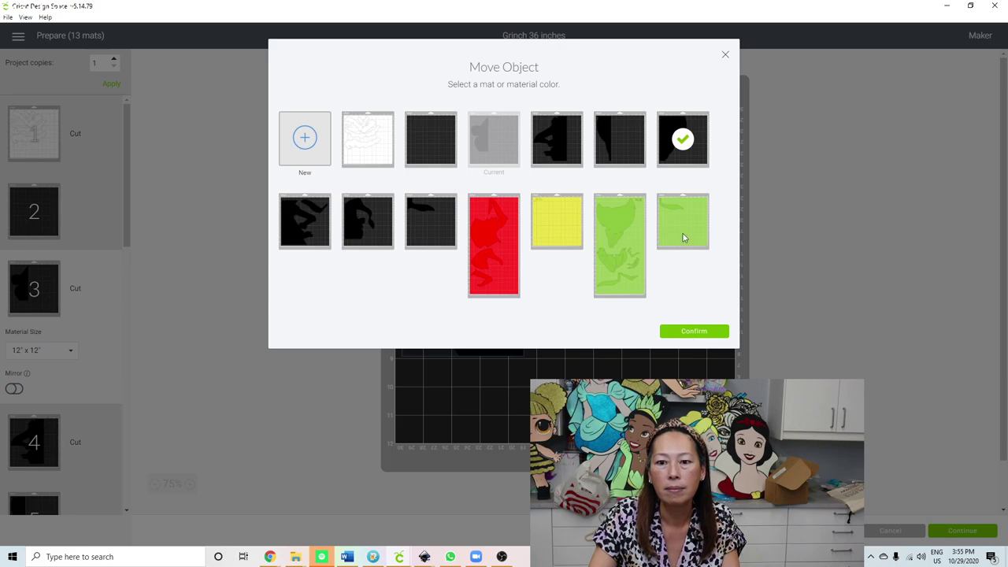
{"action": "key", "text": "Return"}
{"action": "left_click", "coordinate": [558, 194]}
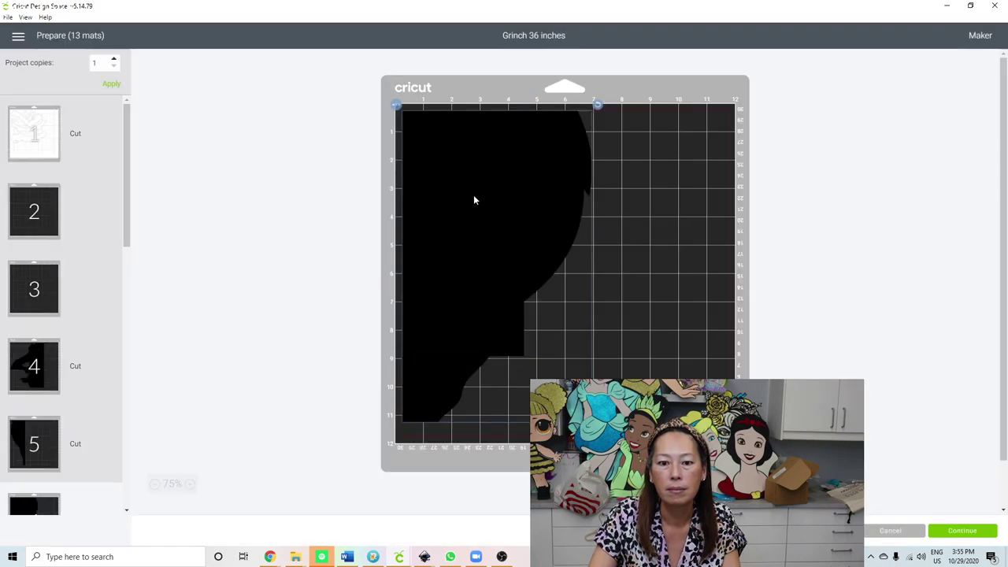
{"action": "left_click_drag", "start_coordinate": [475, 202], "coordinate": [665, 251]}
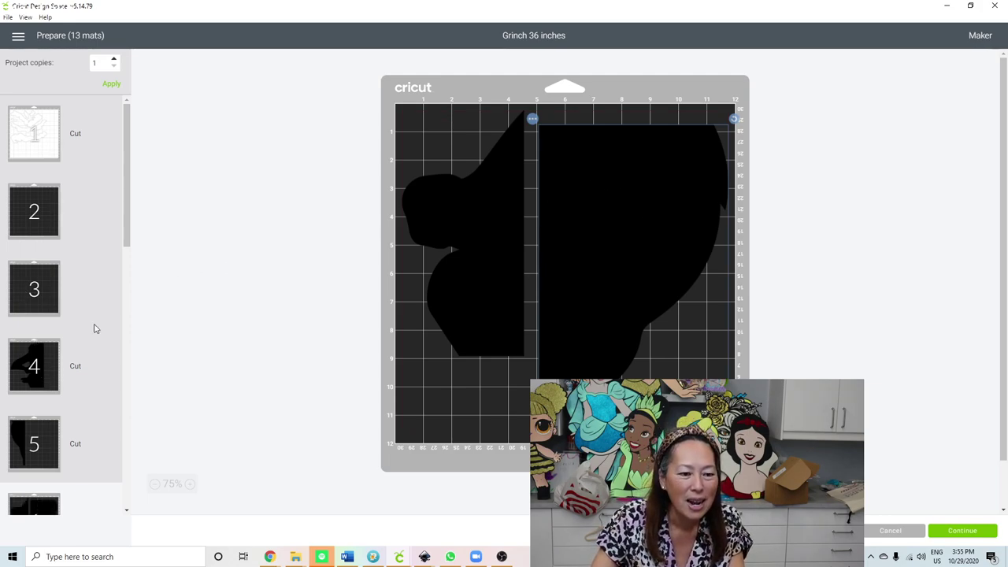
Step: Transfer the large black piece from mat 4 to mat 5
{"action": "left_click", "coordinate": [34, 365]}
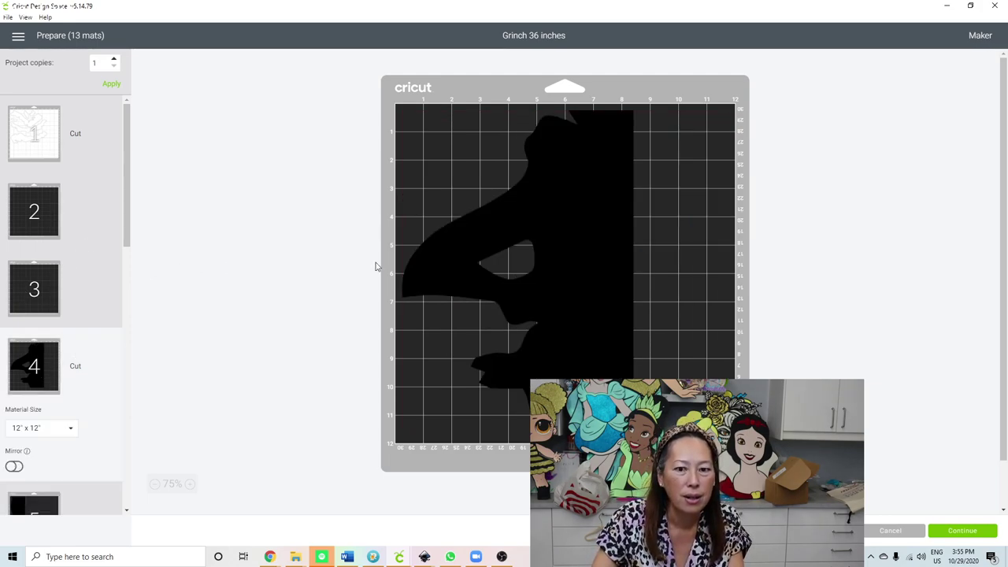
{"action": "left_click", "coordinate": [577, 159]}
{"action": "left_click", "coordinate": [396, 106]}
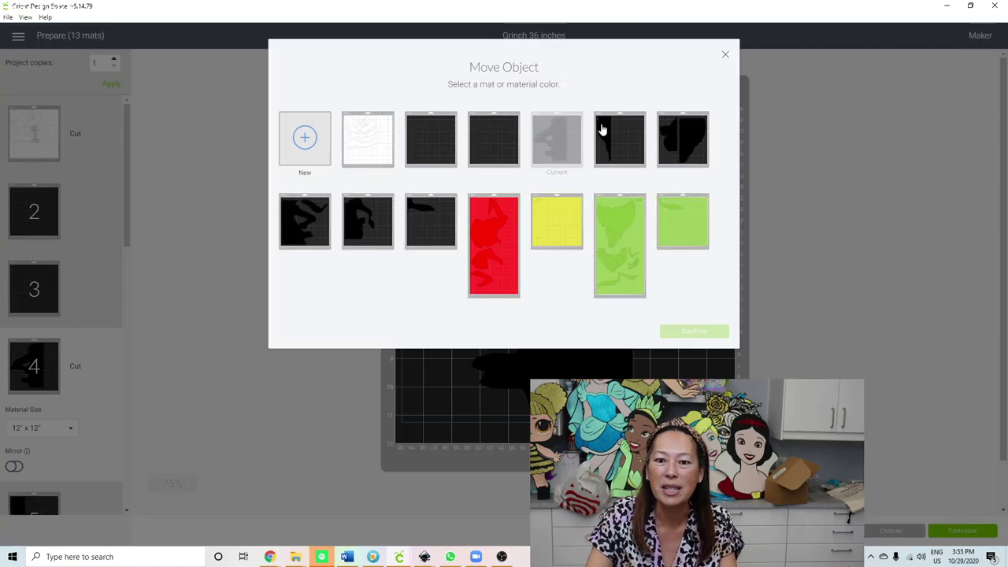
{"action": "left_click", "coordinate": [625, 144]}
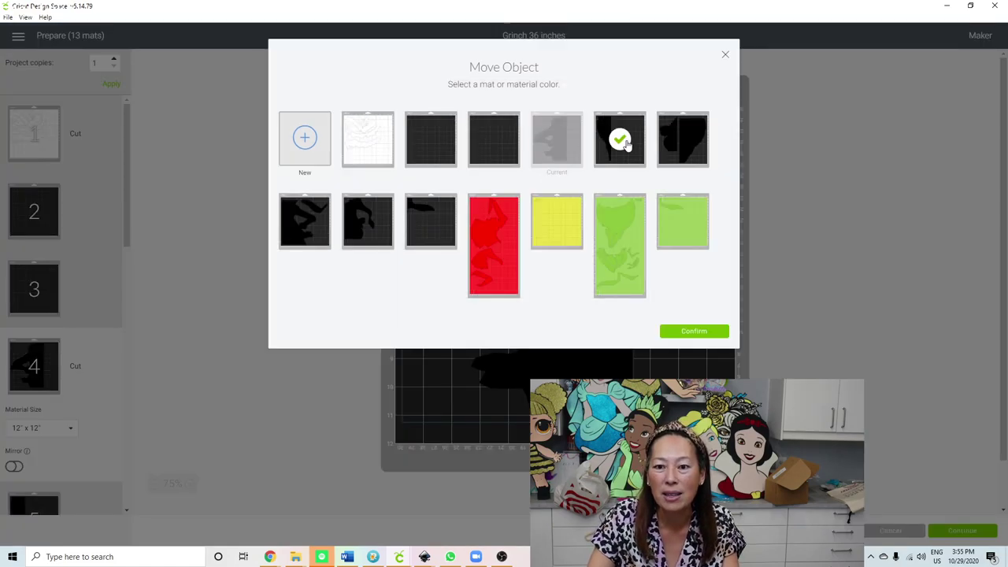
{"action": "left_click", "coordinate": [691, 333]}
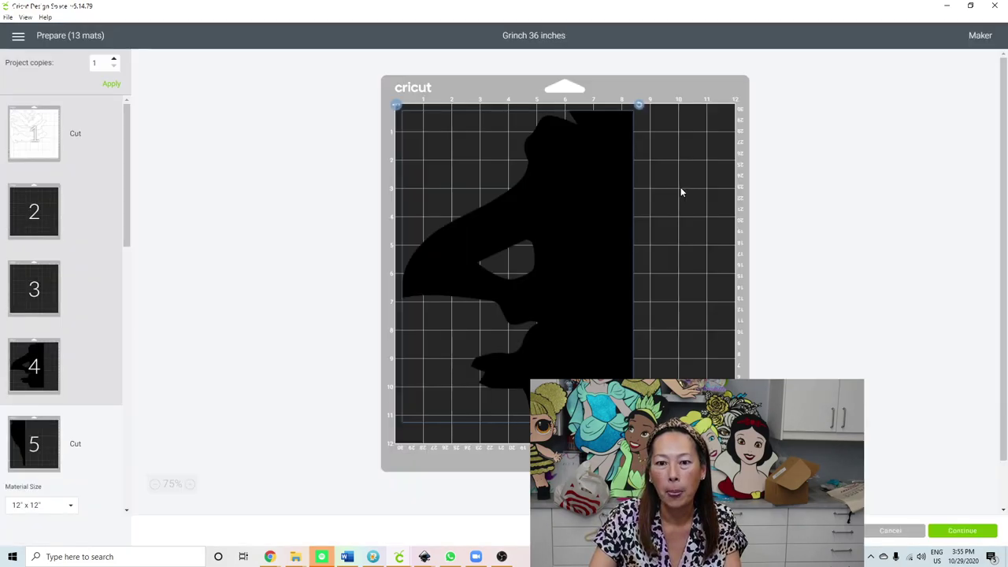
Step: Shift the large piece to mat 5's right edge and turn the narrow piece 180 degrees along the left edge
{"action": "left_click_drag", "start_coordinate": [670, 210], "coordinate": [731, 241]}
{"action": "left_click", "coordinate": [469, 160]}
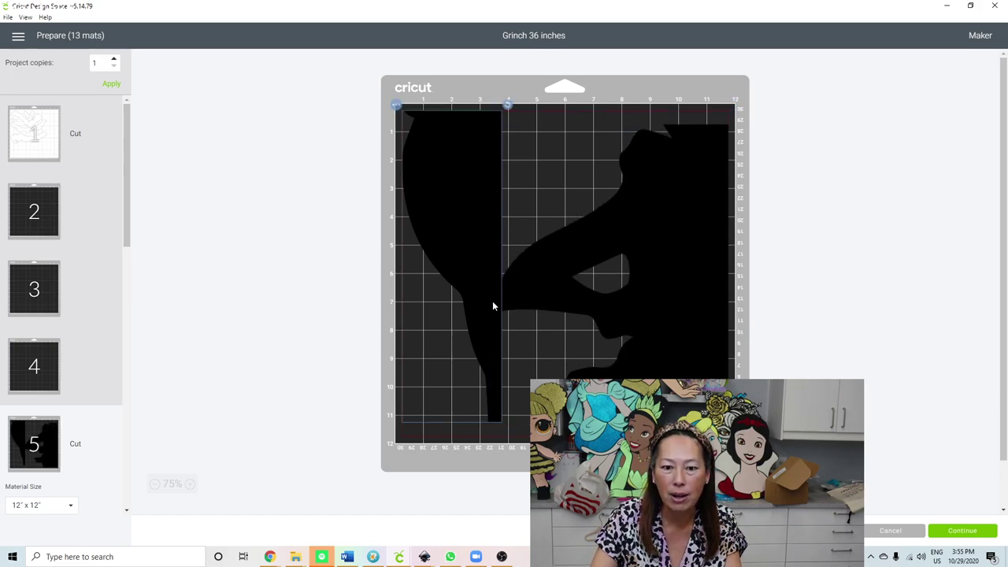
{"action": "left_click_drag", "start_coordinate": [506, 105], "coordinate": [432, 368]}
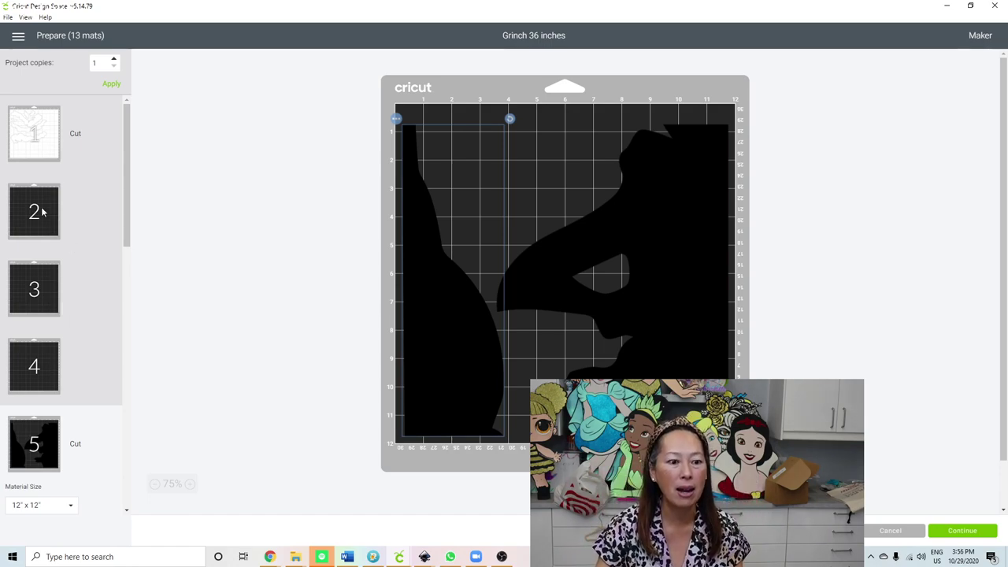
Step: Transfer the single black piece from mat 9 to mat 7
{"action": "scroll", "coordinate": [51, 381], "scroll_direction": "down", "scroll_amount": 5}
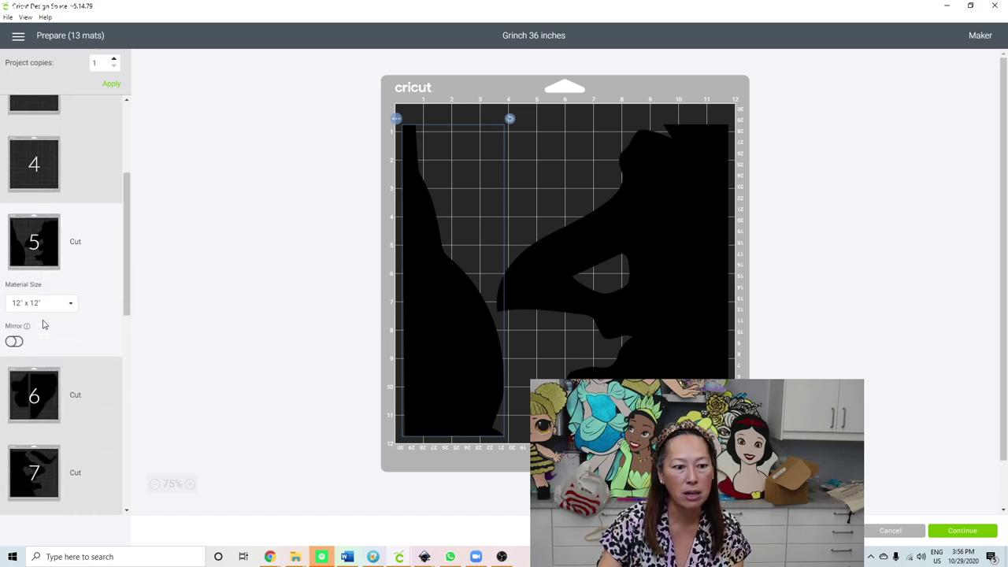
{"action": "scroll", "coordinate": [43, 327], "scroll_direction": "down", "scroll_amount": 5}
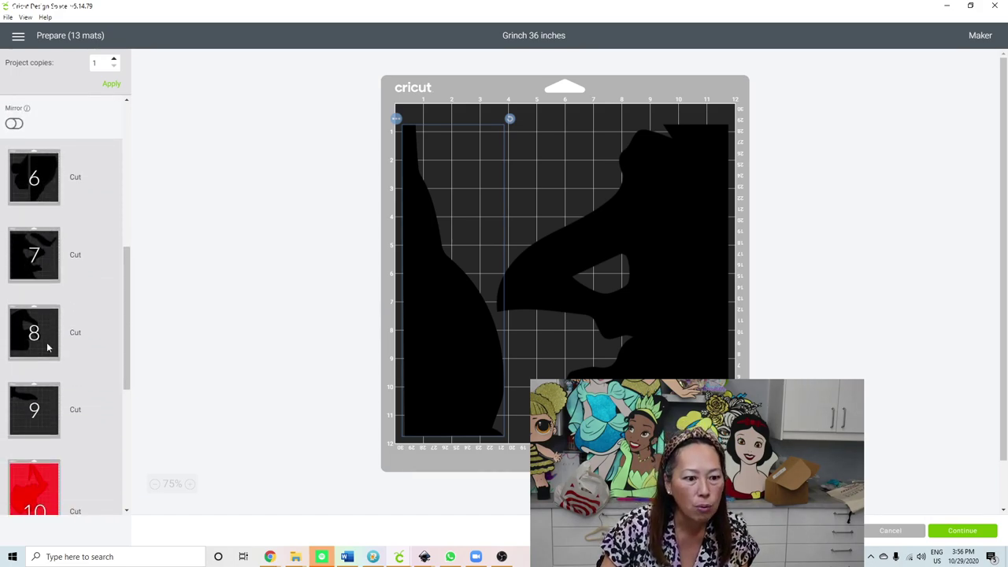
{"action": "left_click", "coordinate": [41, 398]}
{"action": "left_click", "coordinate": [475, 190]}
{"action": "left_click", "coordinate": [396, 106]}
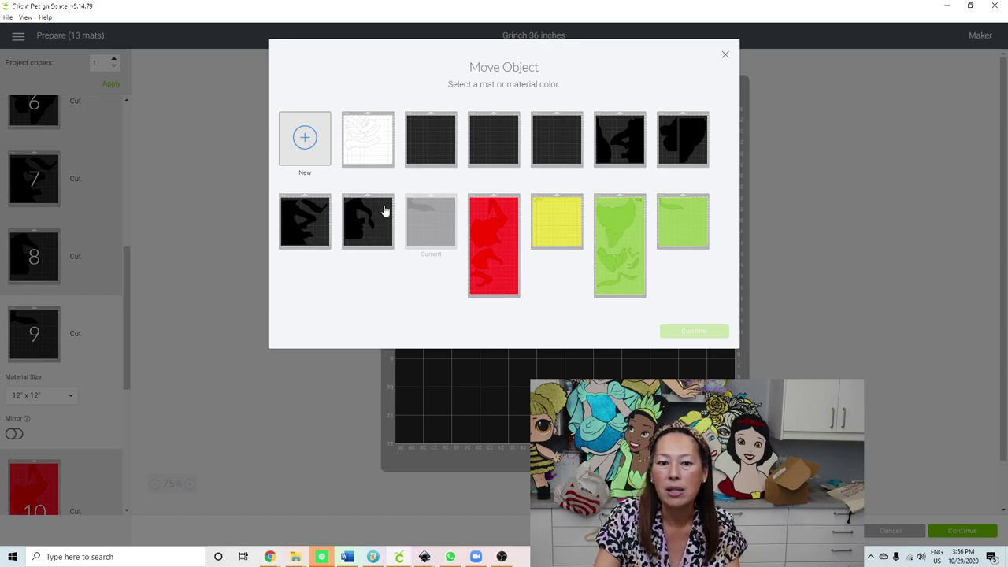
{"action": "left_click", "coordinate": [305, 228]}
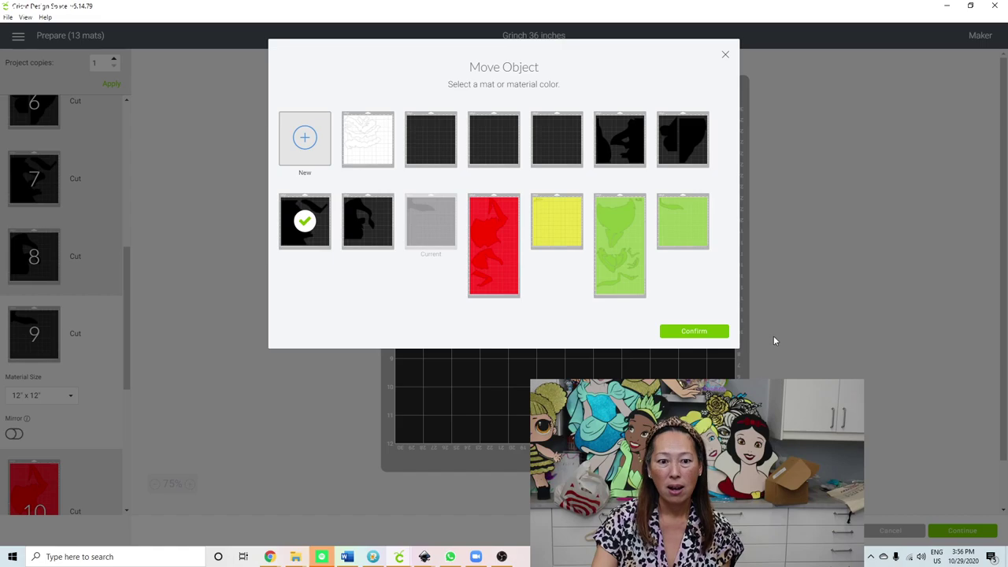
{"action": "left_click", "coordinate": [705, 334]}
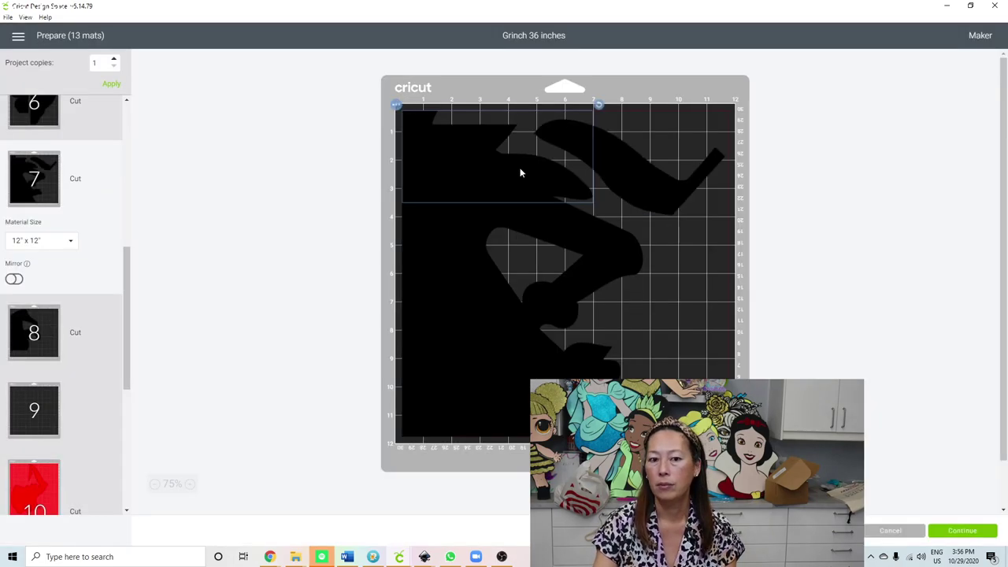
Step: Rotate the newly added piece upright and place it along mat 7's lower right edge, clear of the other shapes
{"action": "left_click_drag", "start_coordinate": [495, 175], "coordinate": [679, 334]}
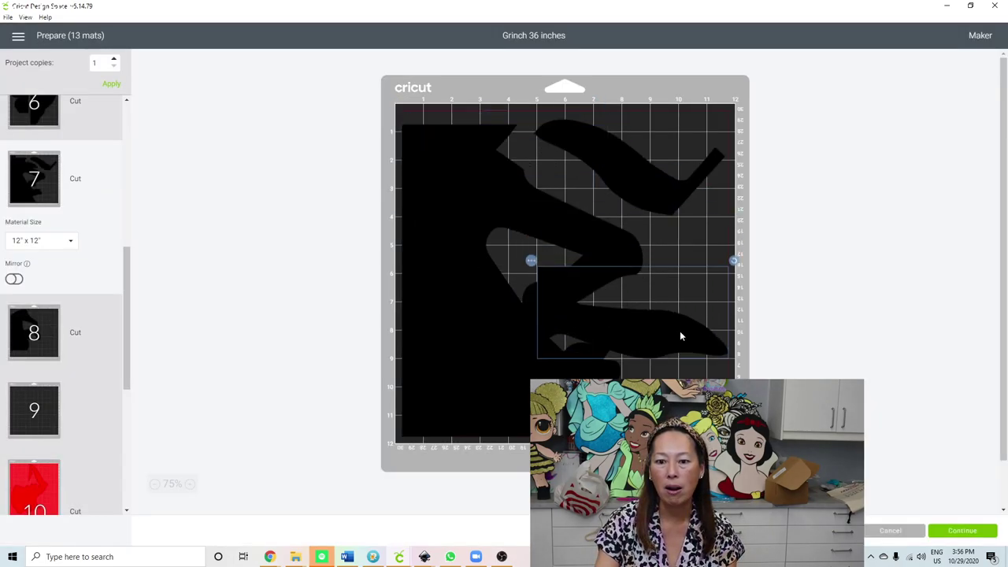
{"action": "left_click_drag", "start_coordinate": [732, 262], "coordinate": [621, 274]}
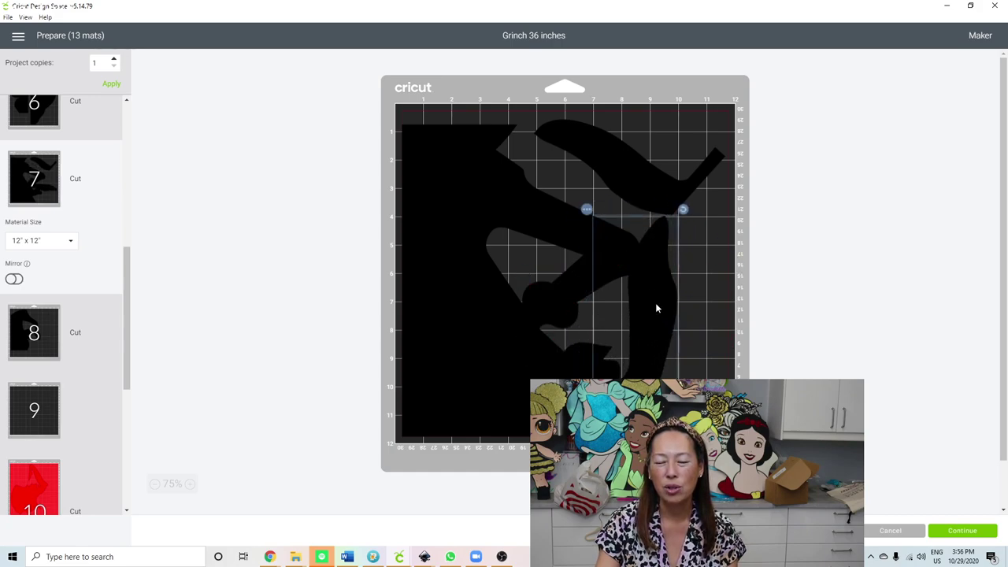
{"action": "left_click_drag", "start_coordinate": [682, 346], "coordinate": [734, 369]}
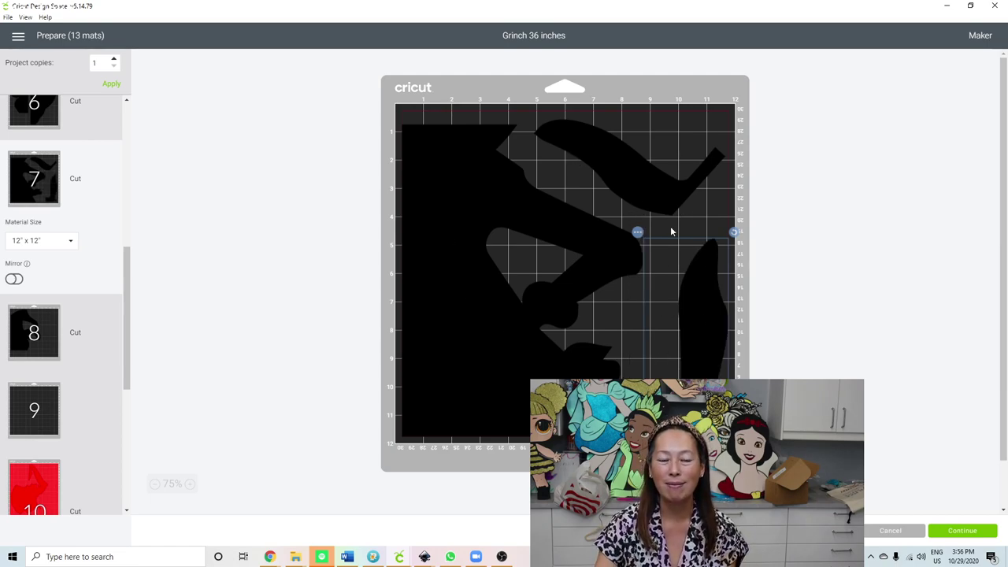
Step: Rotate the large red shape on mat 10 clockwise in stages and move it into the mat's upper-right corner
{"action": "scroll", "coordinate": [45, 344], "scroll_direction": "down", "scroll_amount": 2}
{"action": "left_click", "coordinate": [45, 343]}
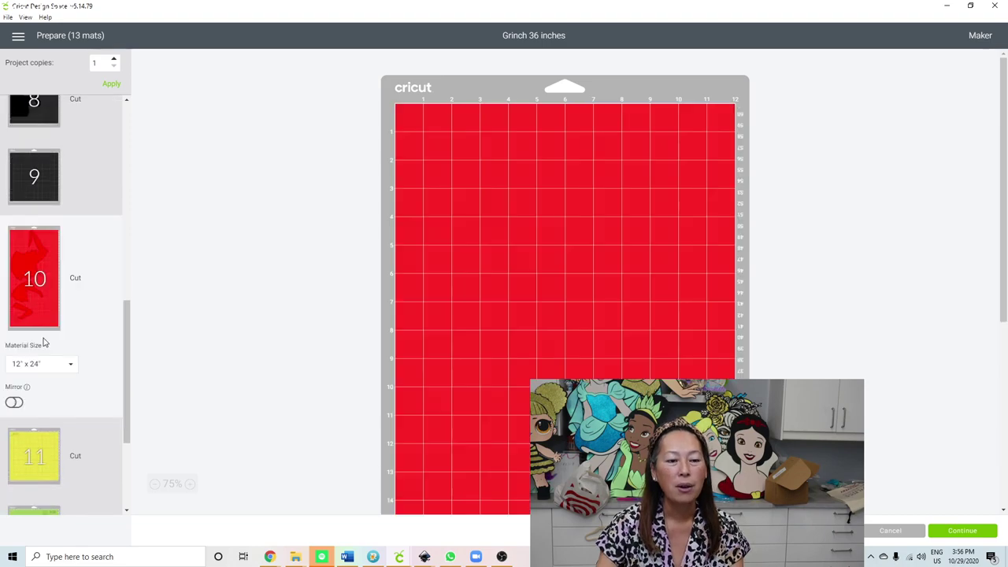
{"action": "left_click", "coordinate": [536, 287]}
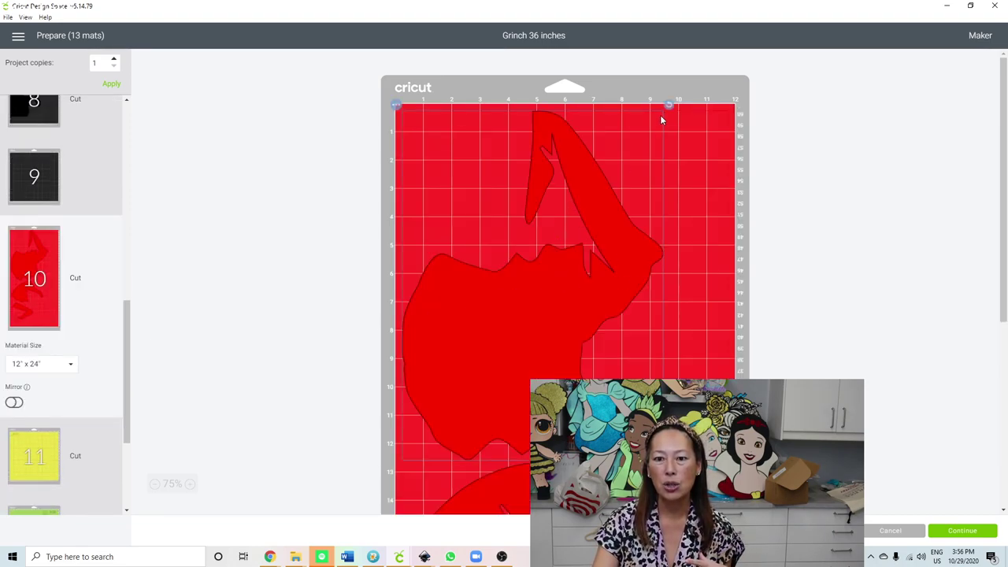
{"action": "left_click_drag", "start_coordinate": [672, 108], "coordinate": [759, 286]}
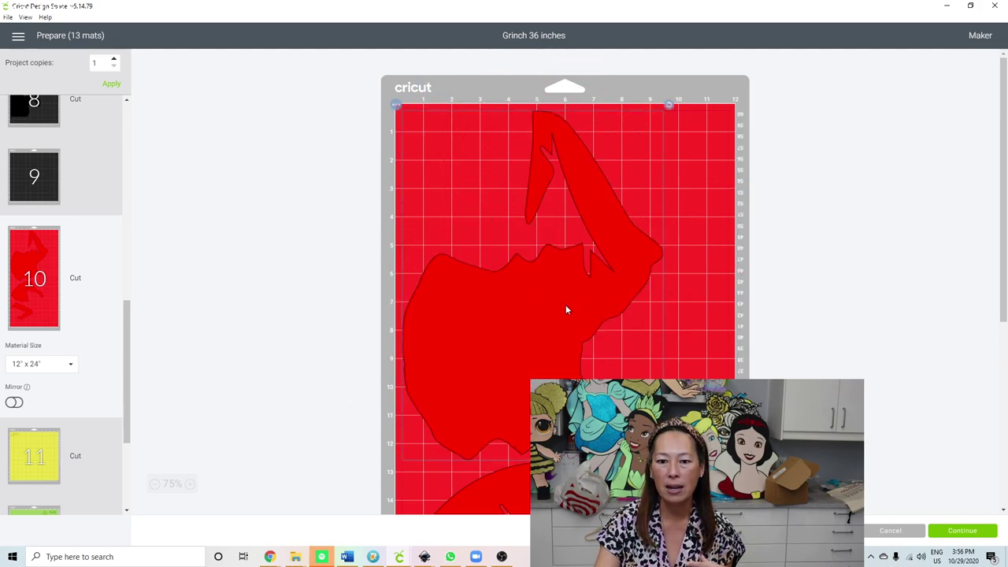
{"action": "left_click_drag", "start_coordinate": [698, 103], "coordinate": [749, 167]}
{"action": "left_click_drag", "start_coordinate": [514, 280], "coordinate": [514, 272]}
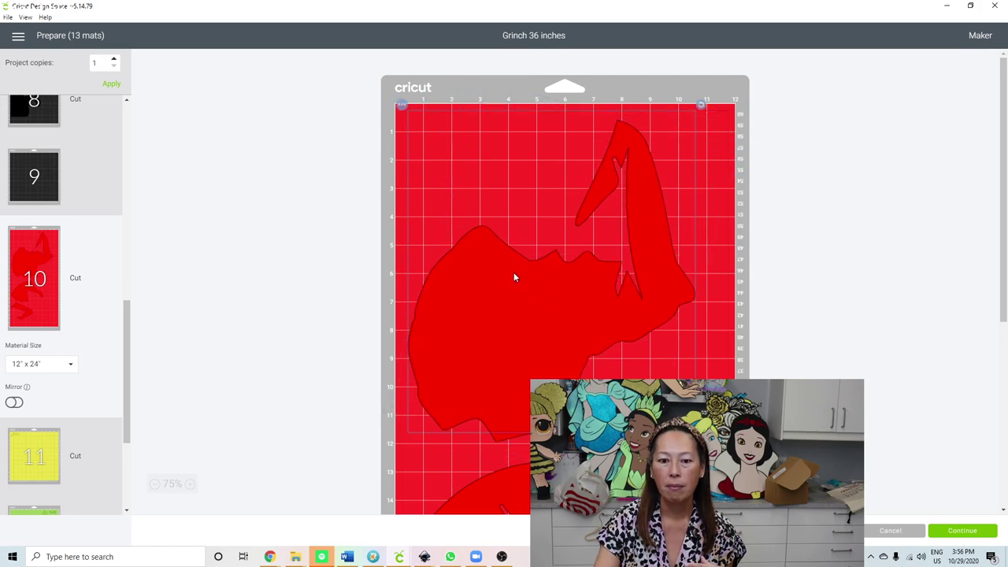
{"action": "left_click_drag", "start_coordinate": [701, 105], "coordinate": [719, 129]}
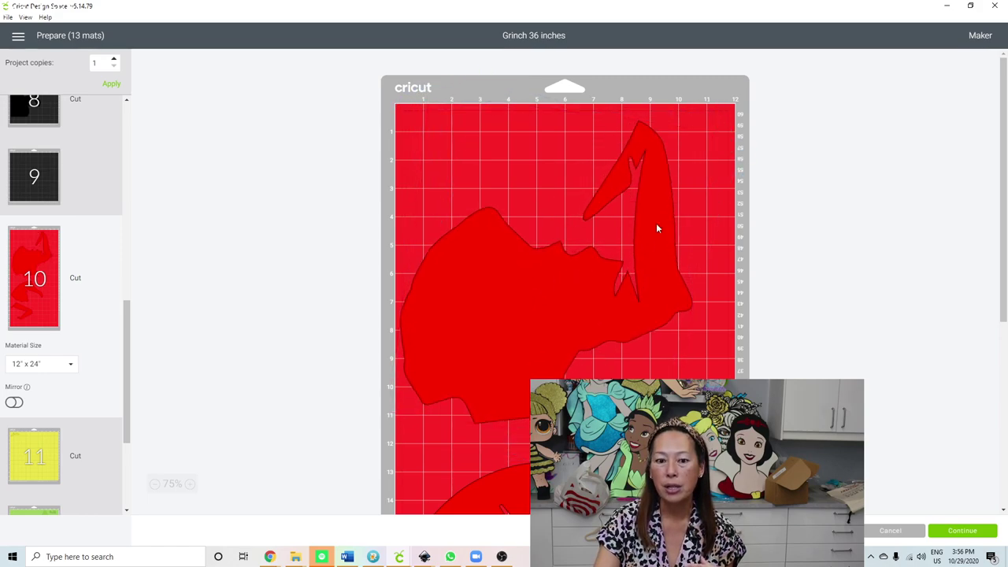
{"action": "left_click_drag", "start_coordinate": [552, 305], "coordinate": [566, 295]}
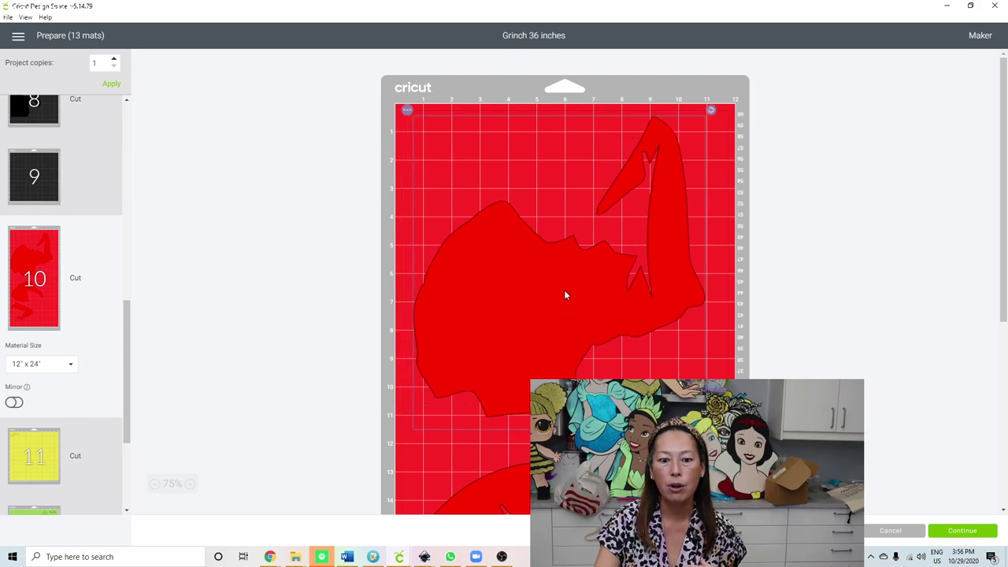
{"action": "left_click_drag", "start_coordinate": [707, 103], "coordinate": [715, 131]}
{"action": "left_click_drag", "start_coordinate": [563, 285], "coordinate": [579, 243]}
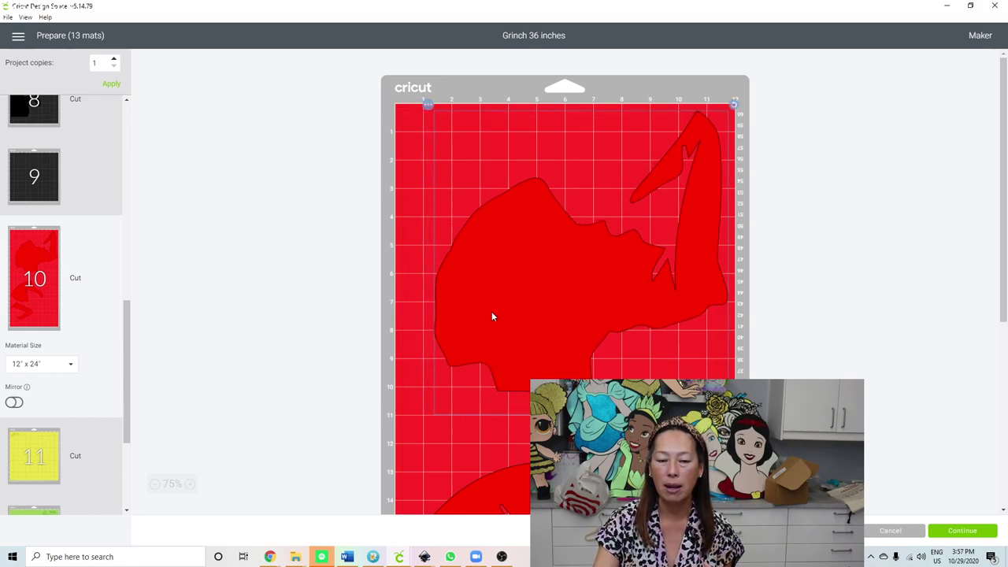
Step: Move the curved red piece from the middle of mat 10 onto a new red mat
{"action": "left_click", "coordinate": [41, 366]}
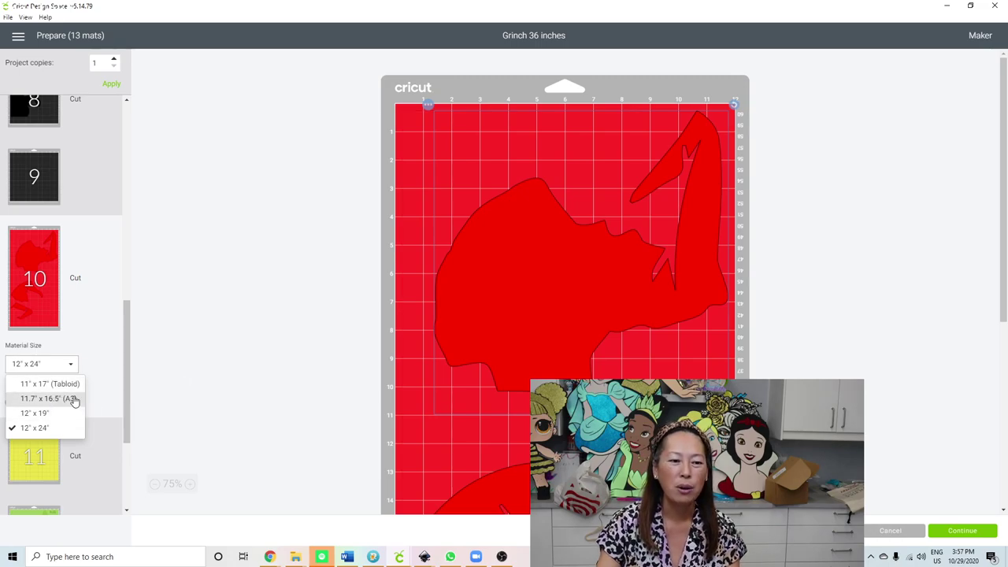
{"action": "scroll", "coordinate": [646, 329], "scroll_direction": "down", "scroll_amount": 5}
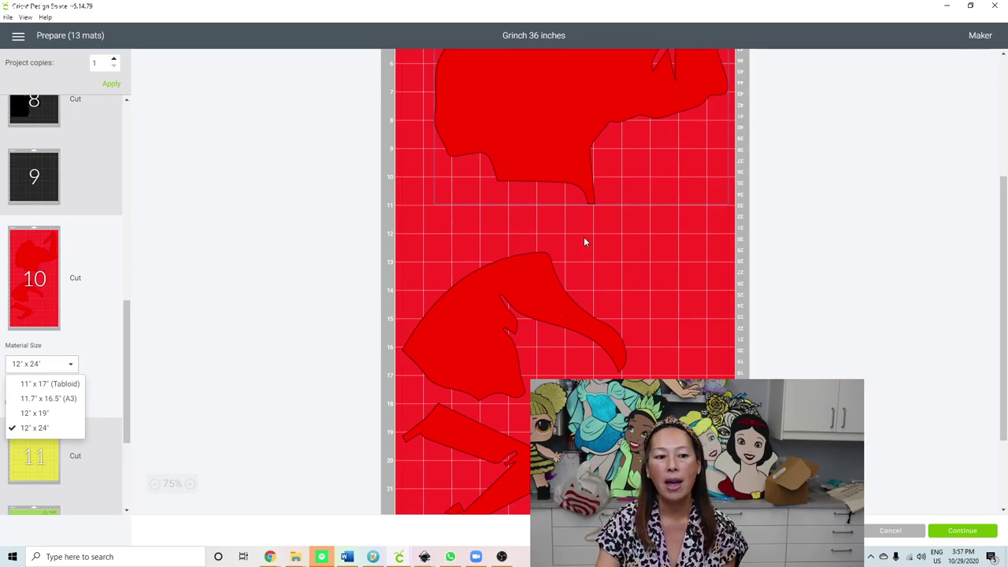
{"action": "left_click", "coordinate": [503, 290]}
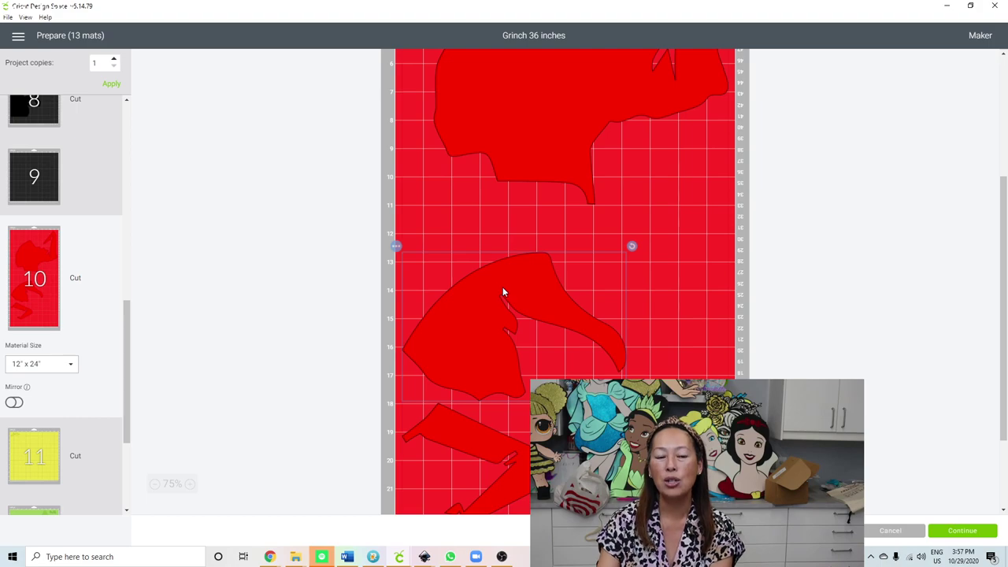
{"action": "left_click", "coordinate": [397, 247]}
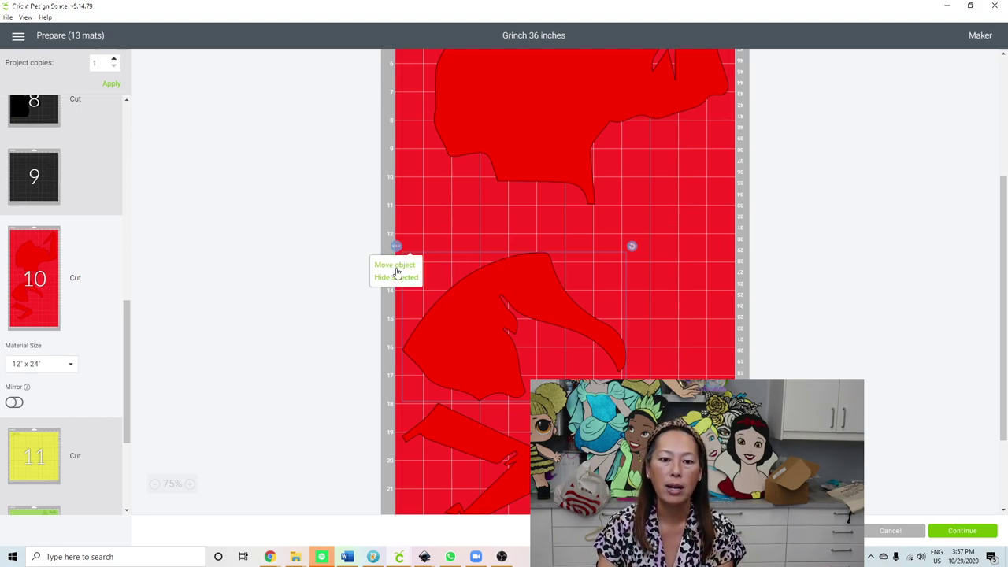
{"action": "left_click", "coordinate": [396, 266]}
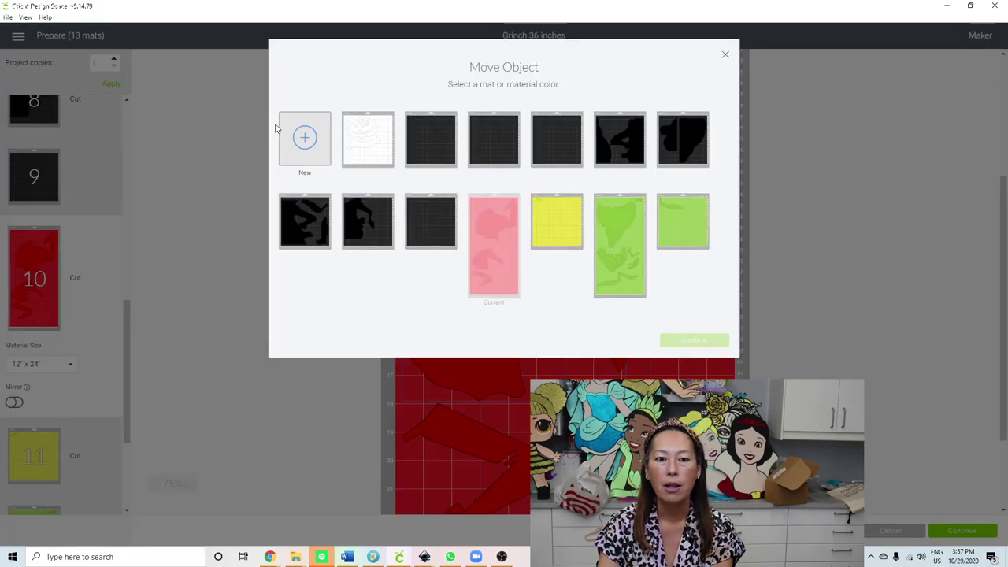
{"action": "left_click", "coordinate": [306, 138]}
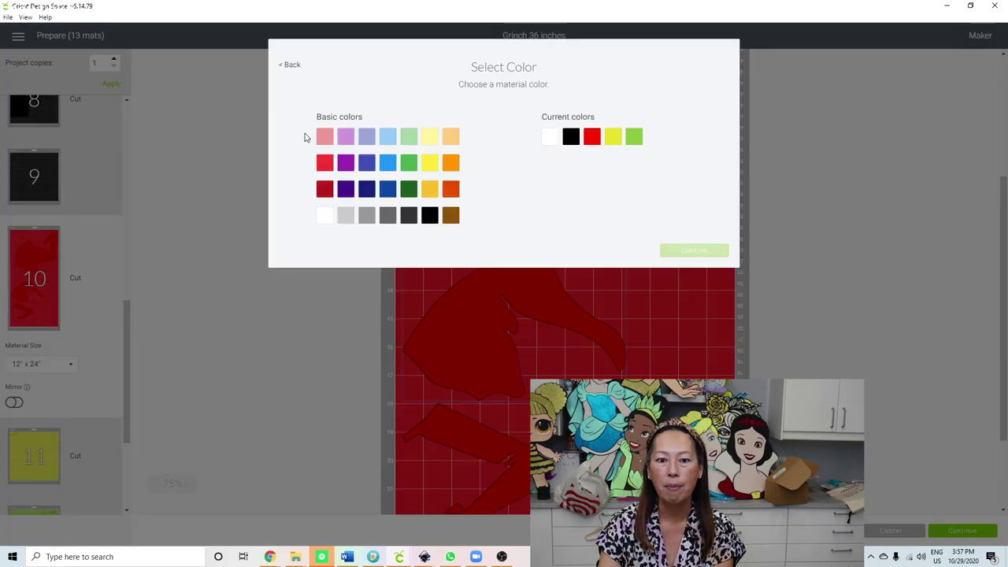
{"action": "left_click", "coordinate": [591, 138]}
{"action": "left_click", "coordinate": [685, 250]}
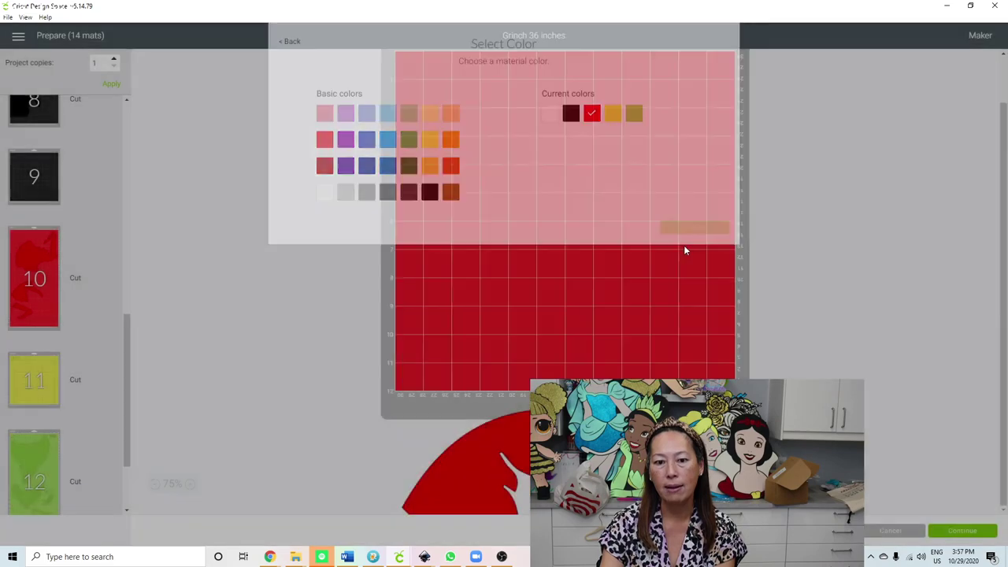
Step: Move the narrow bent red piece on mat 10 up so it sits directly beneath the large shape
{"action": "left_click_drag", "start_coordinate": [478, 291], "coordinate": [465, 33]}
{"action": "left_click", "coordinate": [25, 257]}
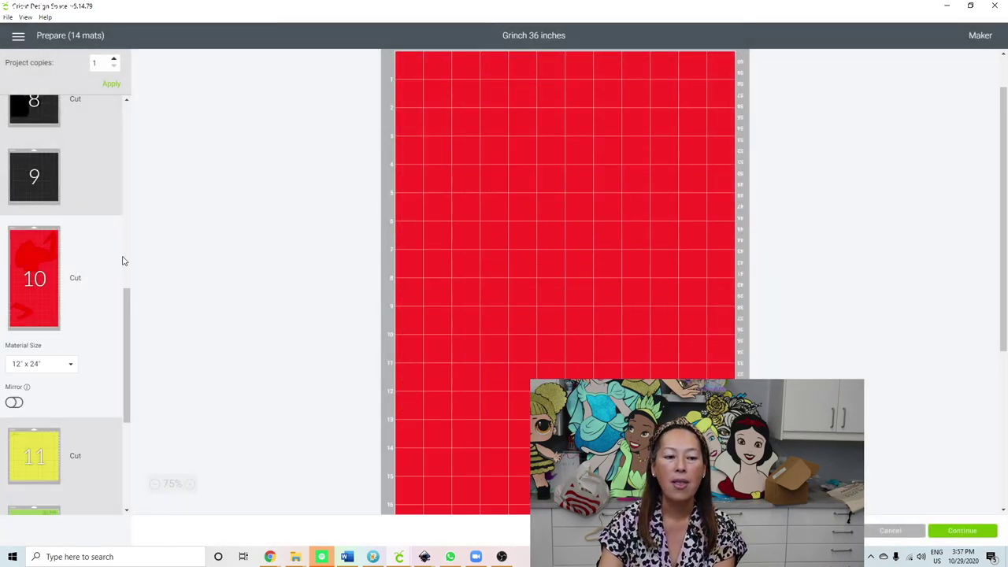
{"action": "scroll", "coordinate": [496, 345], "scroll_direction": "down", "scroll_amount": 6}
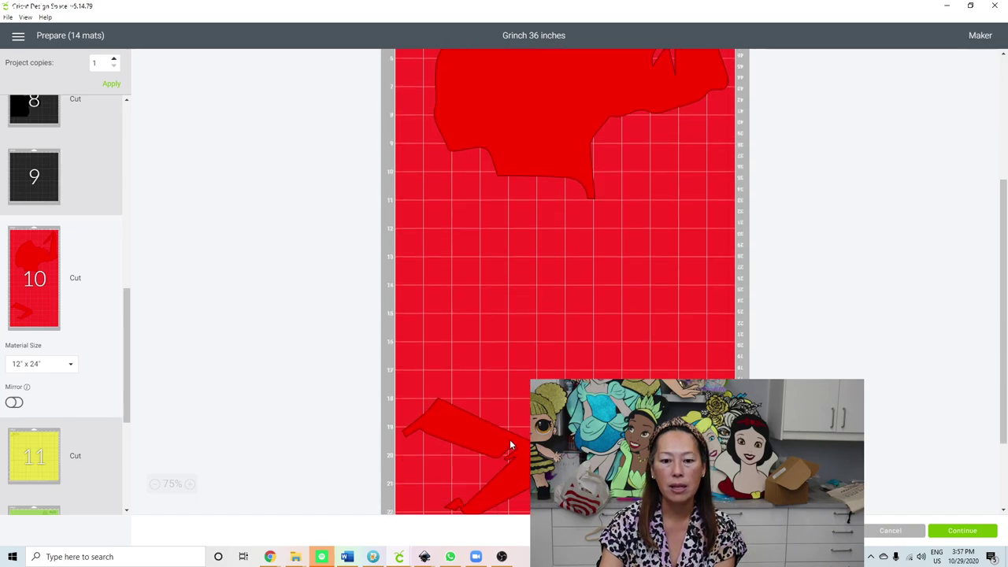
{"action": "left_click", "coordinate": [563, 220]}
{"action": "left_click_drag", "start_coordinate": [564, 222], "coordinate": [534, 32]}
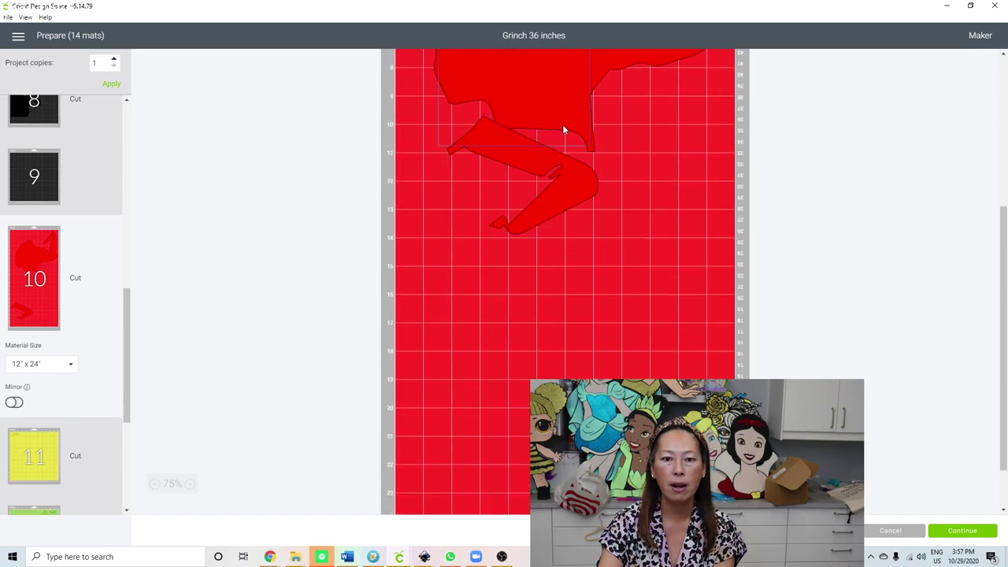
{"action": "scroll", "coordinate": [575, 209], "scroll_direction": "up", "scroll_amount": 8}
Step: Try shifting the large red shape lower on mat 10, and undo the move
{"action": "left_click", "coordinate": [546, 156]}
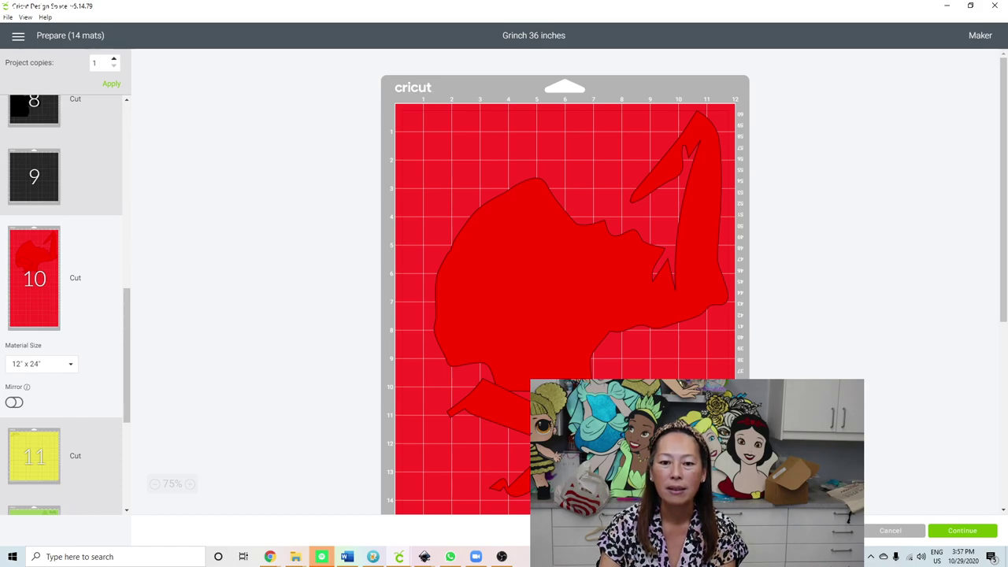
{"action": "left_click", "coordinate": [485, 409]}
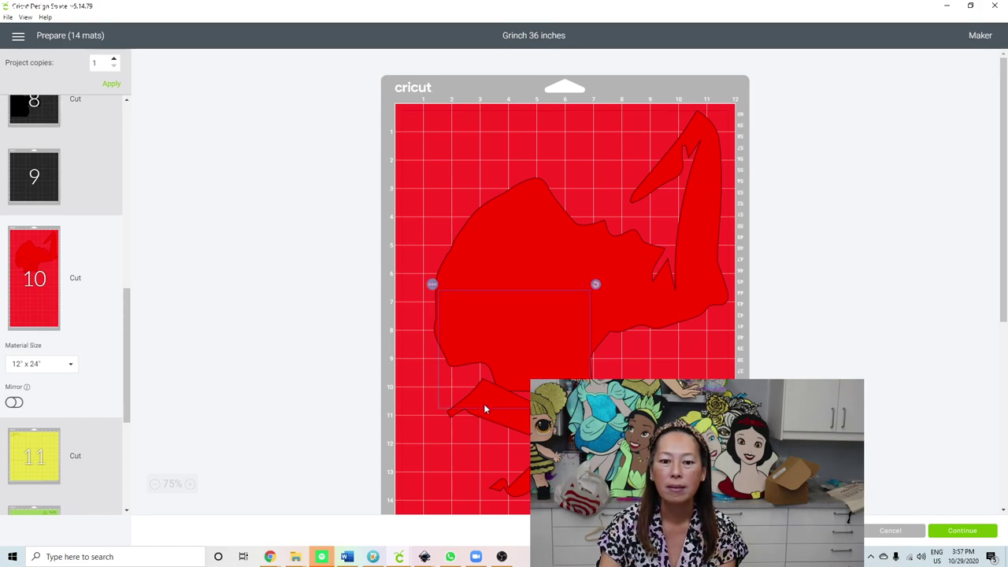
{"action": "left_click", "coordinate": [556, 275]}
{"action": "key", "text": "Escape"}
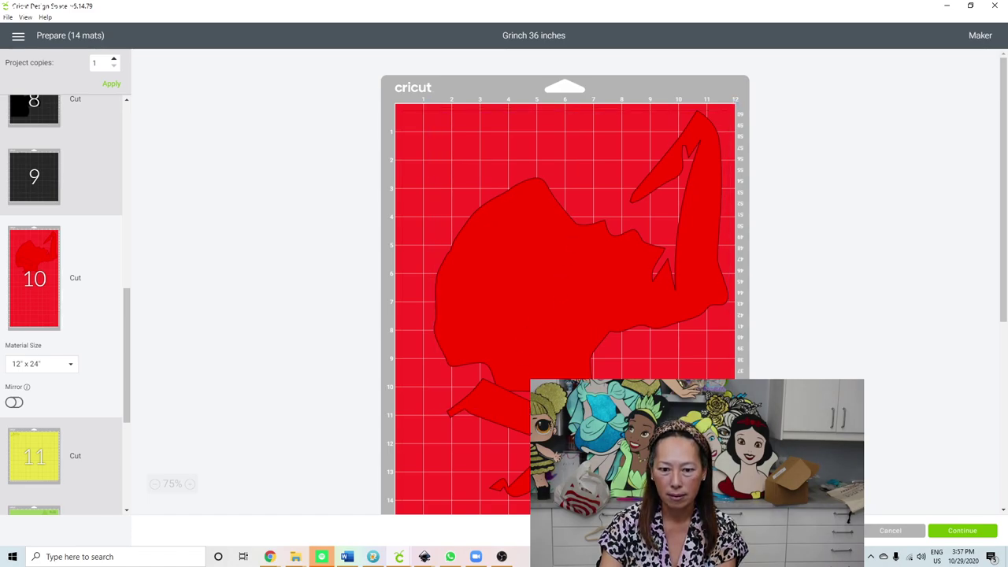
{"action": "left_click", "coordinate": [563, 306]}
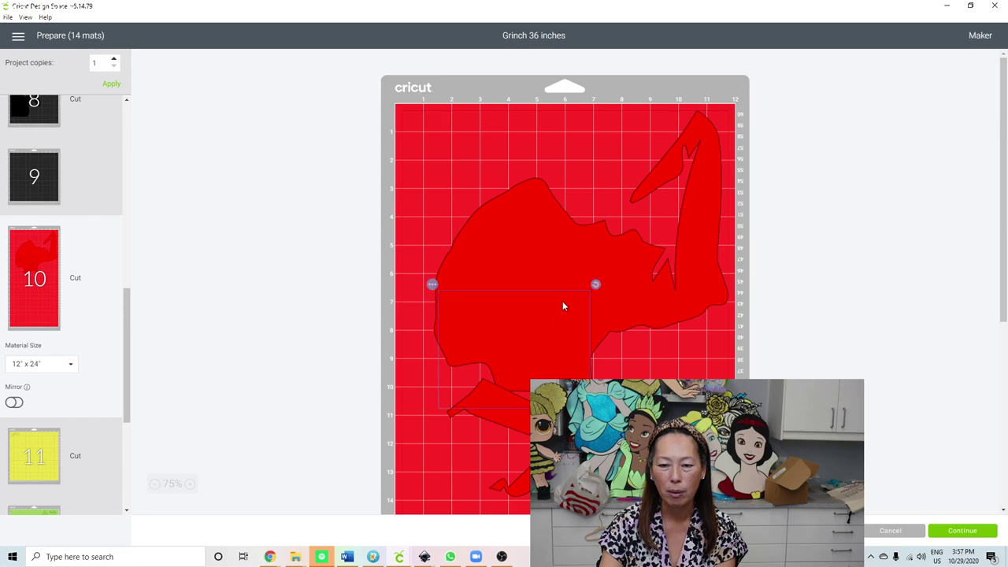
{"action": "left_click_drag", "start_coordinate": [685, 330], "coordinate": [685, 537]}
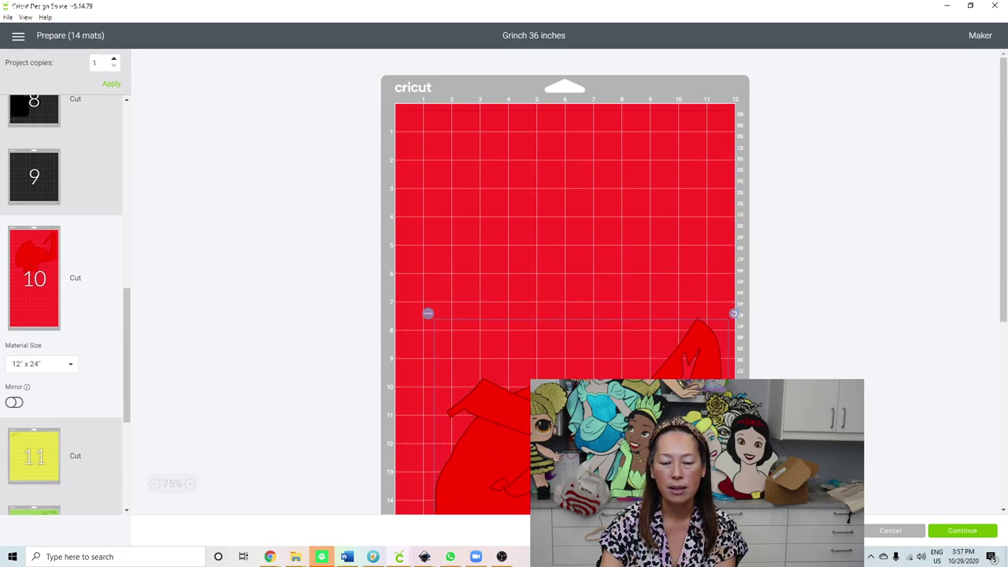
{"action": "key", "text": "ctrl+z"}
{"action": "left_click_drag", "start_coordinate": [613, 279], "coordinate": [622, 173]}
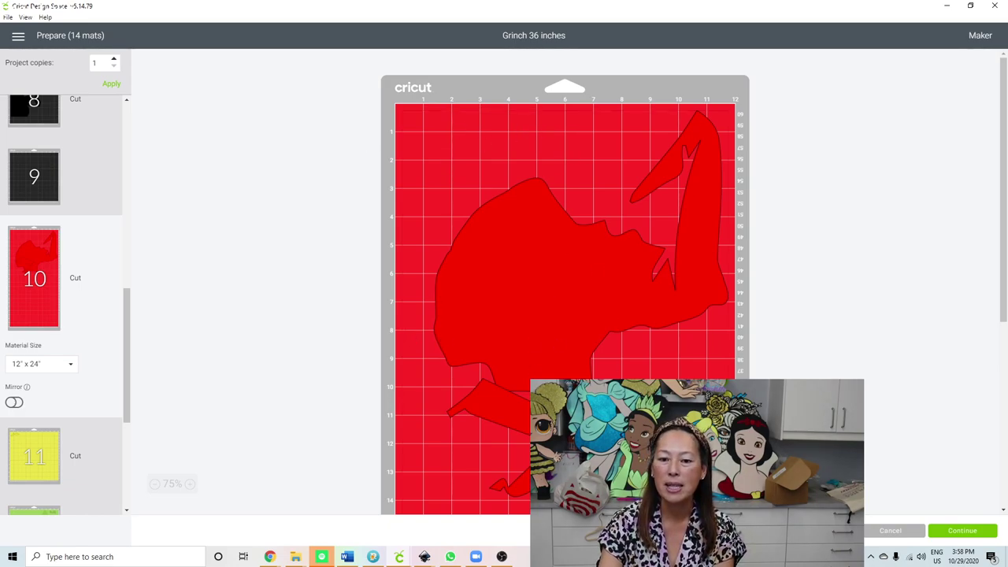
{"action": "scroll", "coordinate": [552, 315], "scroll_direction": "down", "scroll_amount": 4}
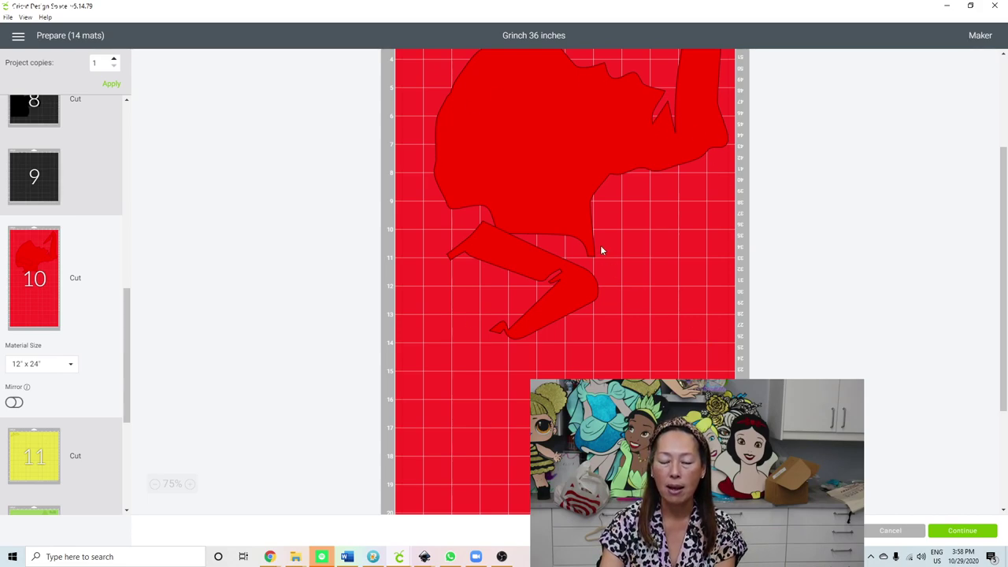
{"action": "scroll", "coordinate": [536, 197], "scroll_direction": "up", "scroll_amount": 2}
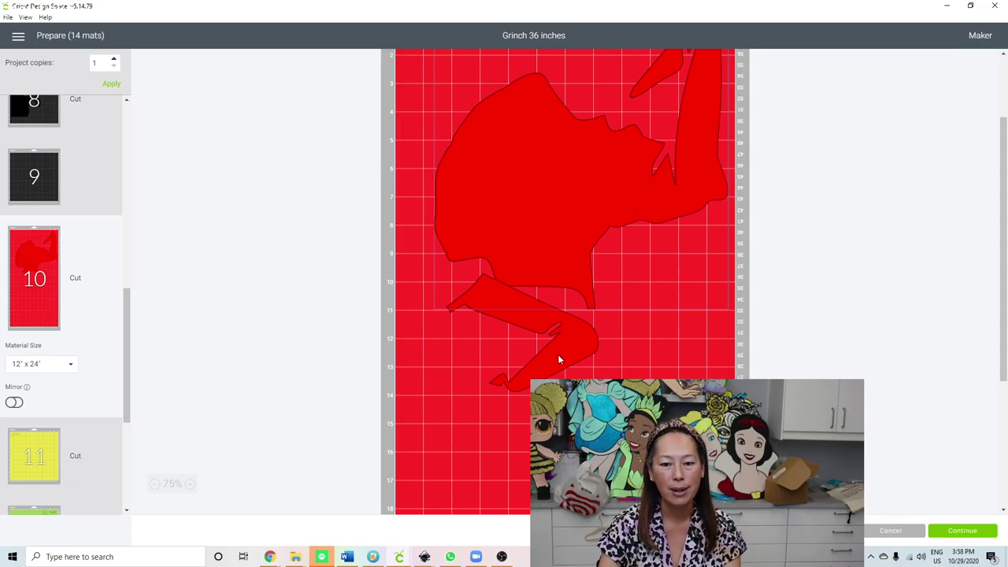
Step: On green mat 12, rotate the large face piece clockwise and place it against the mat's left edge
{"action": "left_click", "coordinate": [22, 455]}
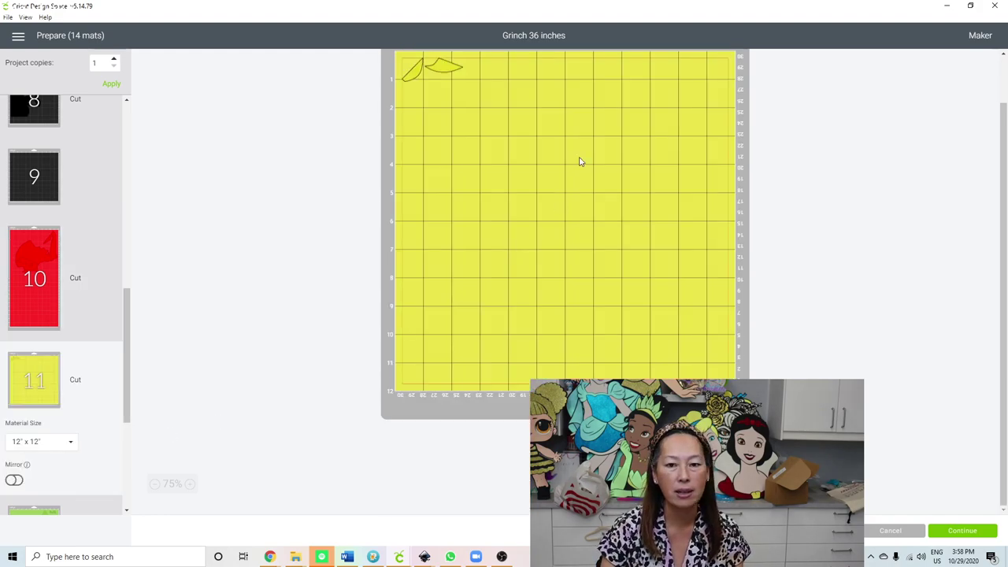
{"action": "scroll", "coordinate": [580, 162], "scroll_direction": "up", "scroll_amount": 2}
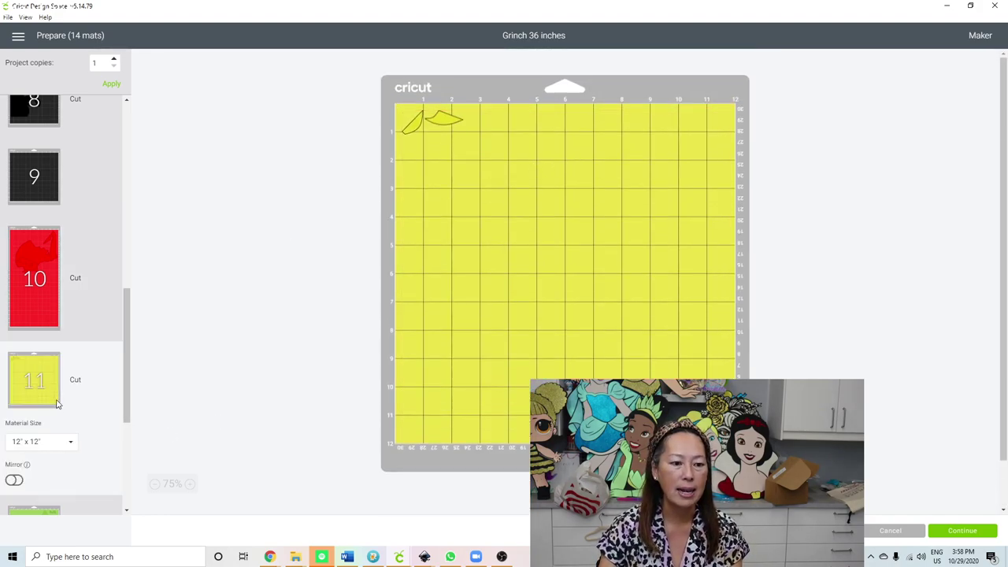
{"action": "scroll", "coordinate": [55, 402], "scroll_direction": "down", "scroll_amount": 3}
{"action": "left_click", "coordinate": [36, 339]}
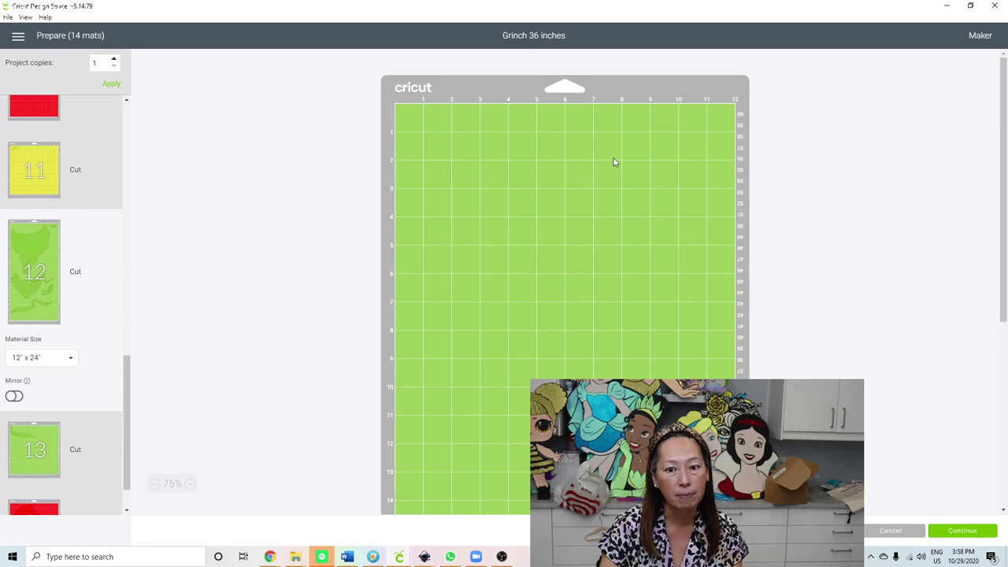
{"action": "left_click", "coordinate": [594, 208]}
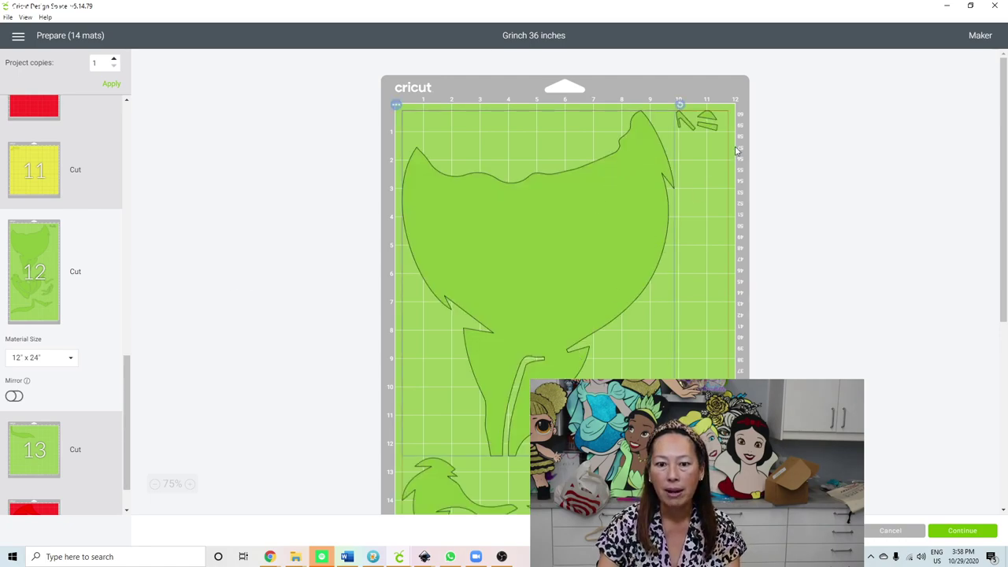
{"action": "left_click_drag", "start_coordinate": [682, 109], "coordinate": [741, 203]}
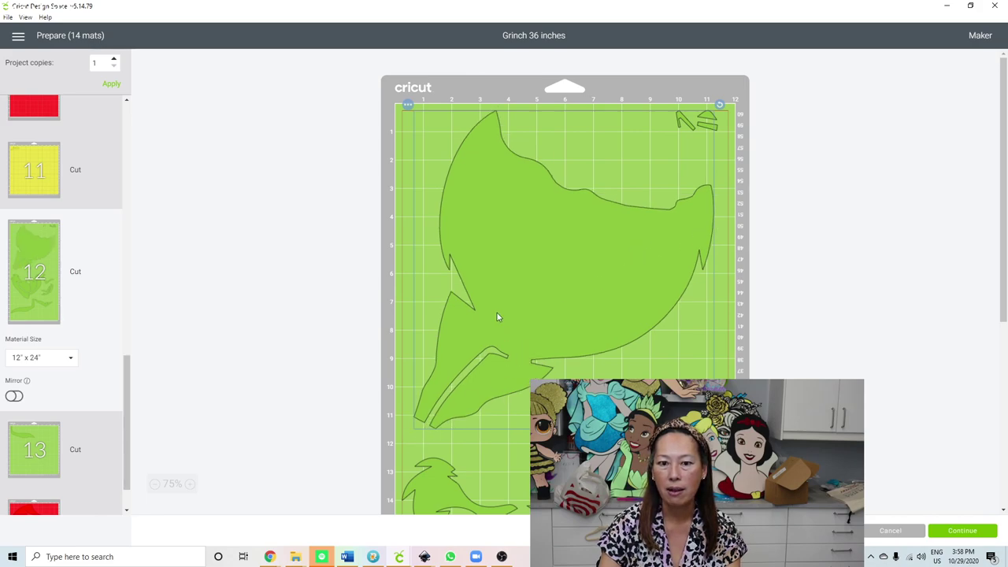
{"action": "left_click_drag", "start_coordinate": [497, 318], "coordinate": [464, 313]}
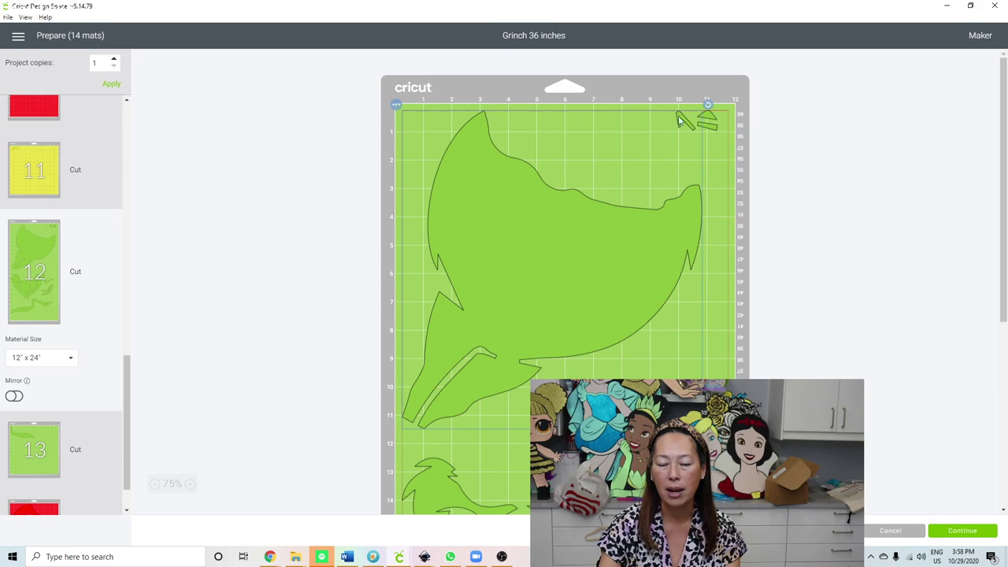
Step: Relocate the three small green slivers from mat 12's upper right corner to its upper left corner, stacked beside the large piece
{"action": "left_click_drag", "start_coordinate": [686, 124], "coordinate": [411, 122]}
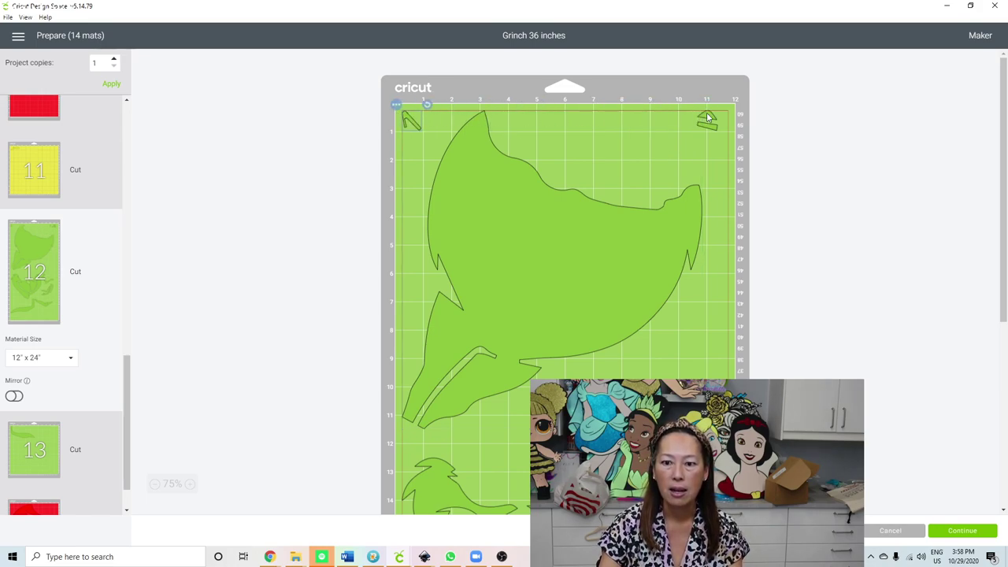
{"action": "left_click_drag", "start_coordinate": [708, 118], "coordinate": [410, 140]}
{"action": "left_click", "coordinate": [705, 127]}
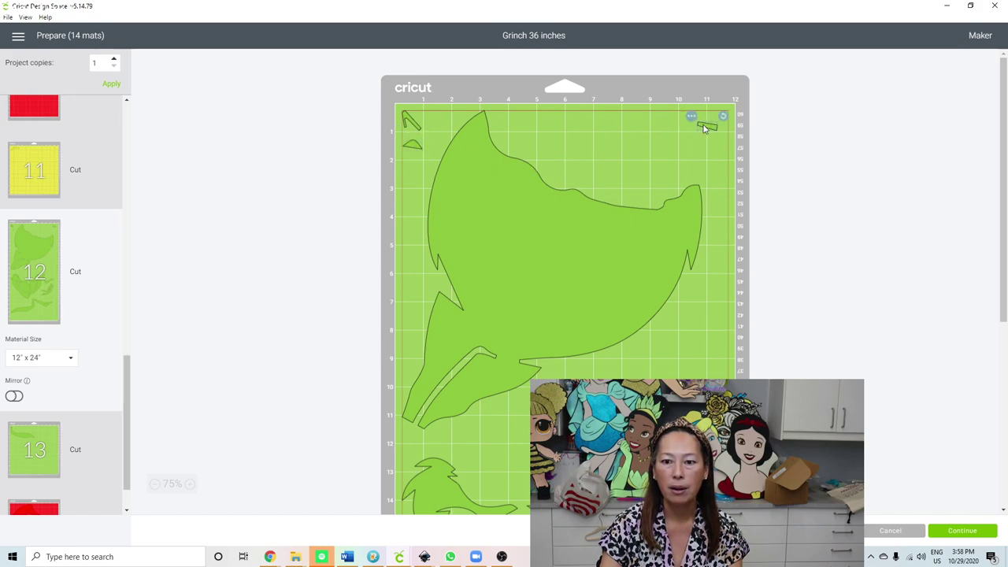
{"action": "left_click_drag", "start_coordinate": [642, 140], "coordinate": [415, 175]}
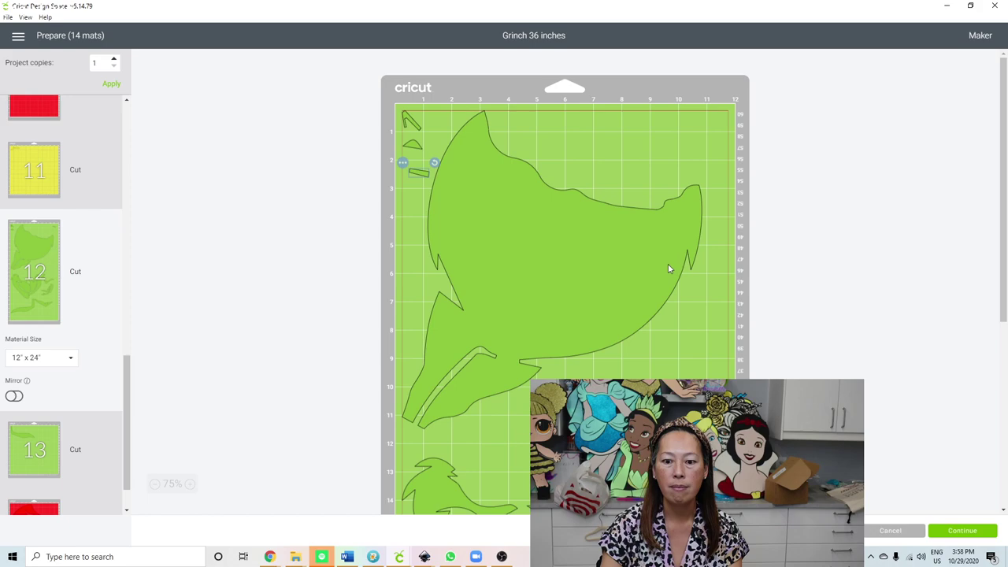
Step: Nest the two curved green outline pieces along mat 12's right edge, under the large piece's lower right curve
{"action": "scroll", "coordinate": [665, 267], "scroll_direction": "down", "scroll_amount": 4}
{"action": "left_click_drag", "start_coordinate": [652, 335], "coordinate": [694, 245]}
{"action": "left_click_drag", "start_coordinate": [712, 400], "coordinate": [723, 115]}
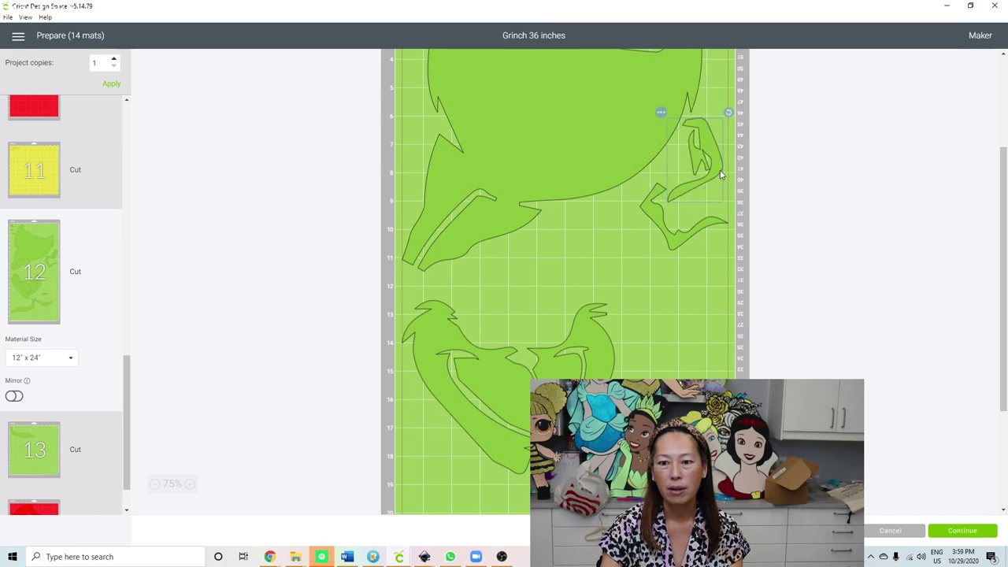
{"action": "key", "text": "Escape"}
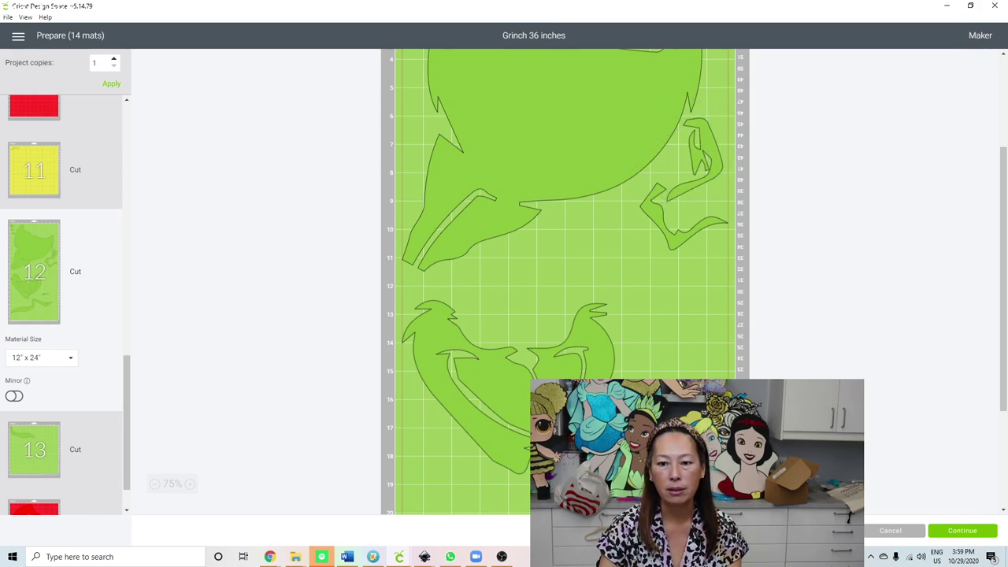
{"action": "left_click_drag", "start_coordinate": [675, 375], "coordinate": [403, 116]}
Step: Shift the two narrow green pieces on mat 12 down, one to the lower right edge and one to the lower left corner
{"action": "scroll", "coordinate": [616, 249], "scroll_direction": "down", "scroll_amount": 3}
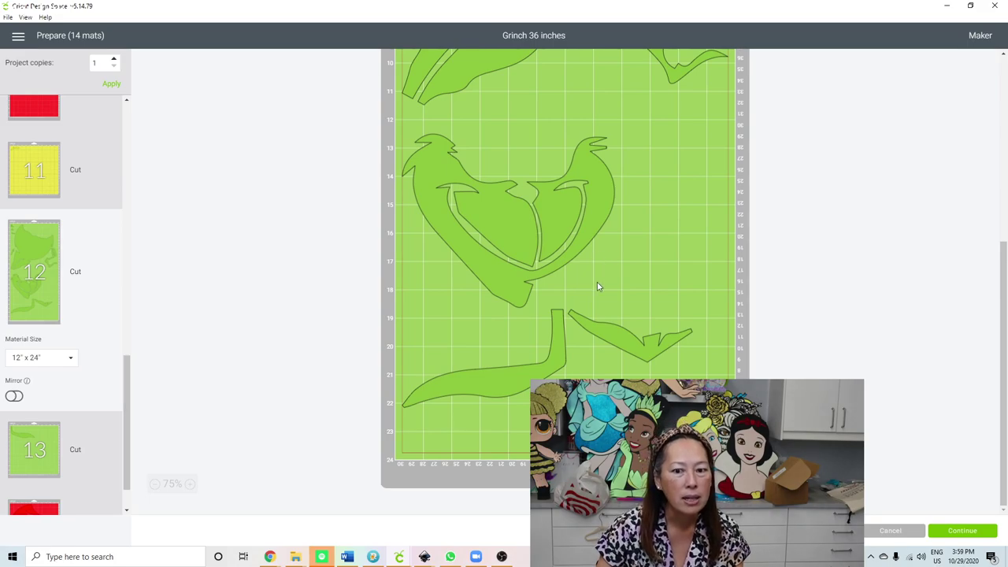
{"action": "left_click_drag", "start_coordinate": [628, 347], "coordinate": [663, 382]}
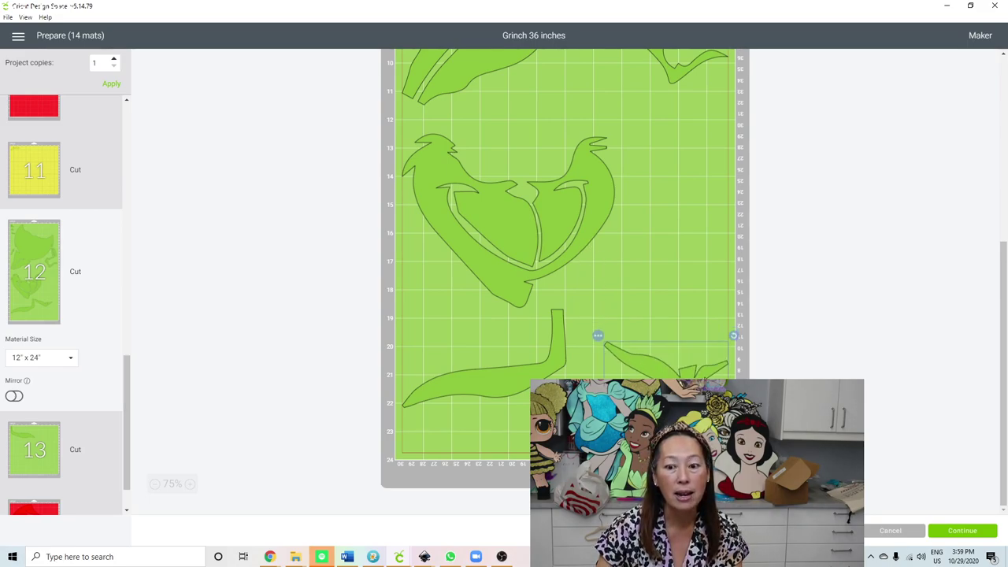
{"action": "left_click_drag", "start_coordinate": [525, 370], "coordinate": [525, 409]}
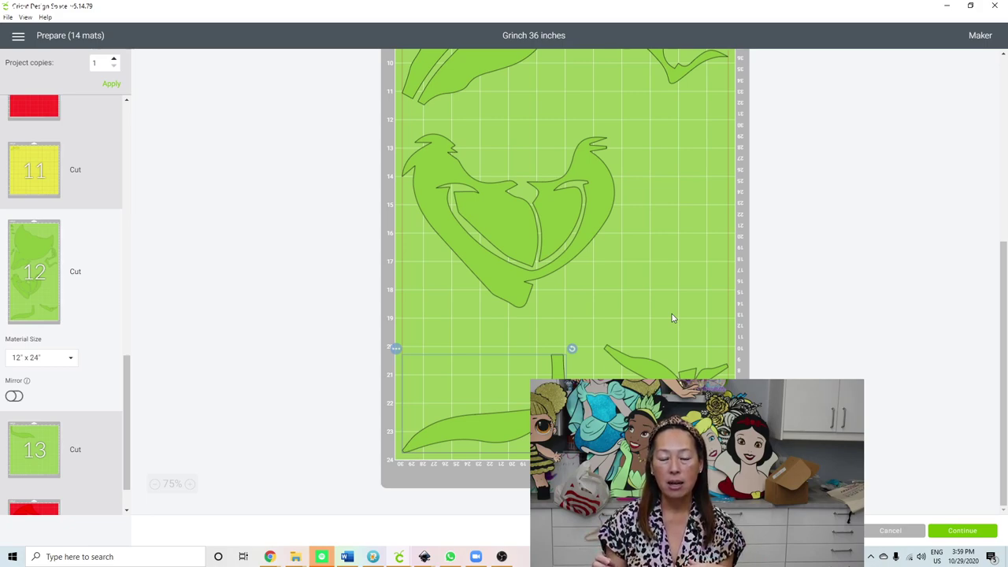
Step: Transfer the green mouth piece with the cheek tufts from mat 12 to the 12" x 12" green mat 13
{"action": "left_click", "coordinate": [476, 232]}
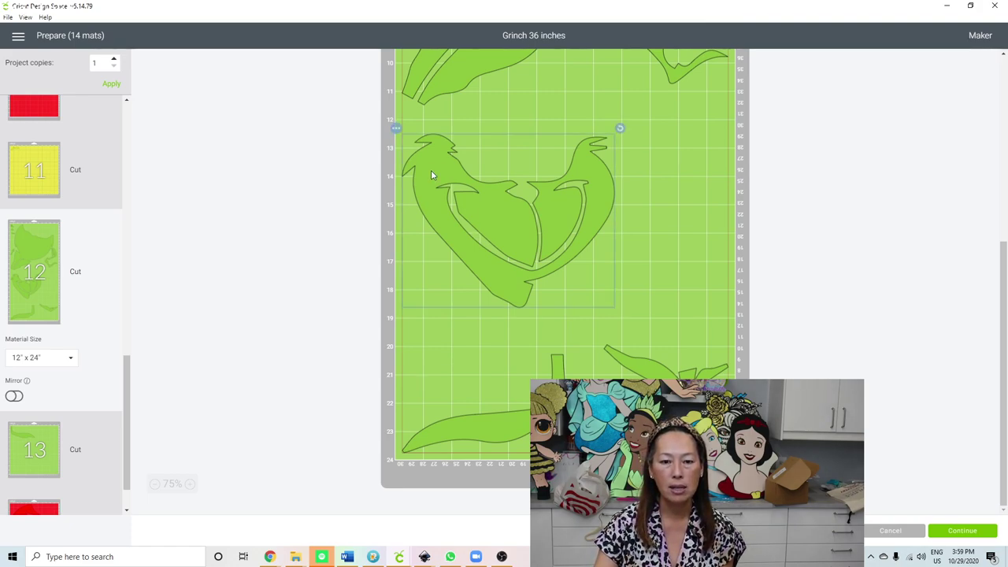
{"action": "left_click", "coordinate": [396, 129]}
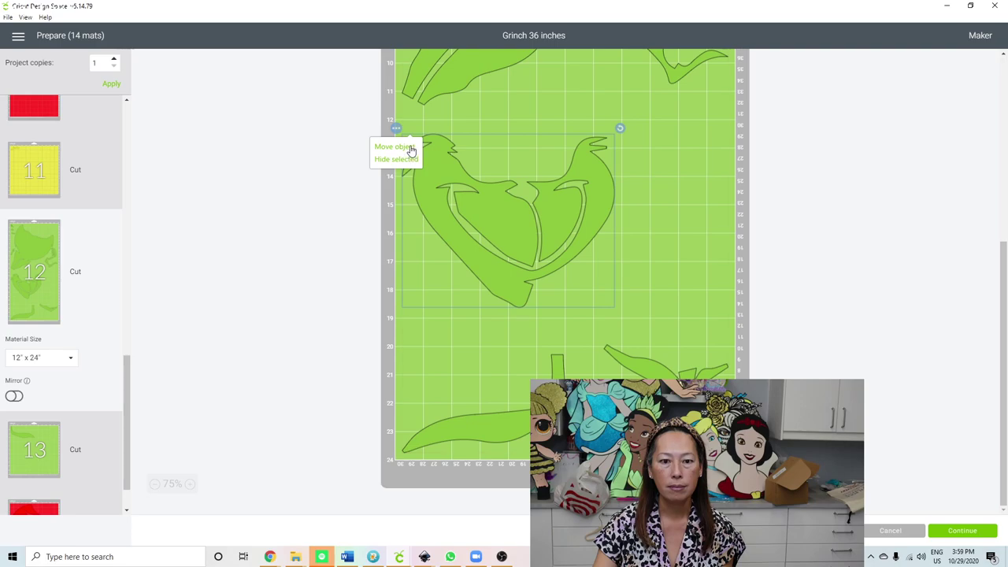
{"action": "left_click", "coordinate": [422, 149]}
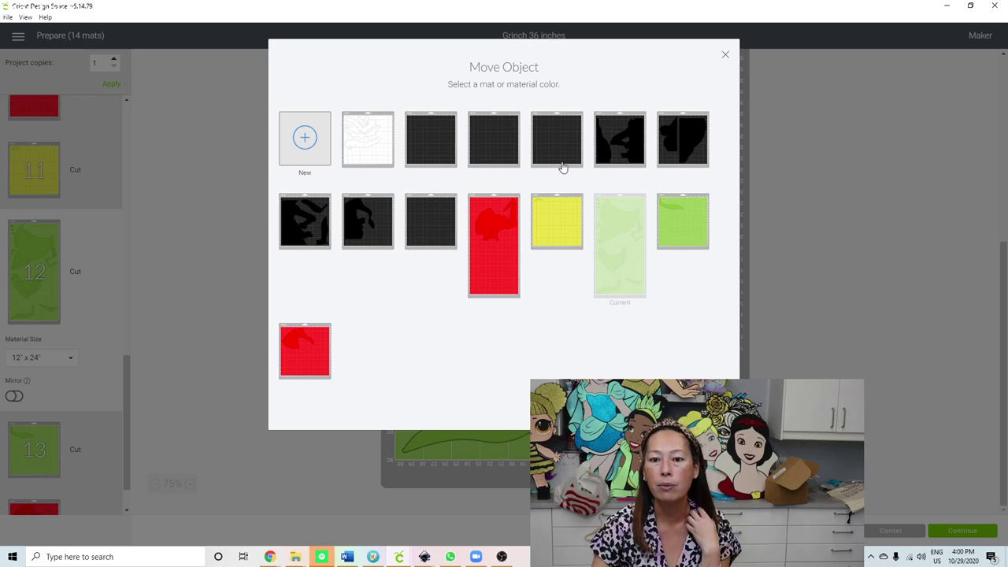
{"action": "left_click", "coordinate": [697, 240]}
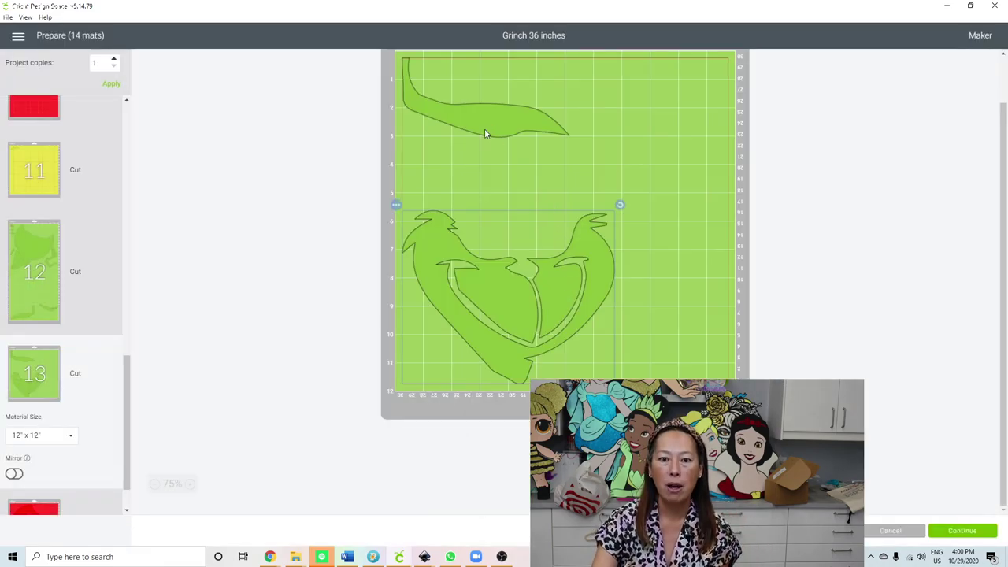
Step: On mat 12, relocate the long curved strip from the lower left to the space above the large piece, rotated slightly clockwise to fit
{"action": "left_click", "coordinate": [24, 300]}
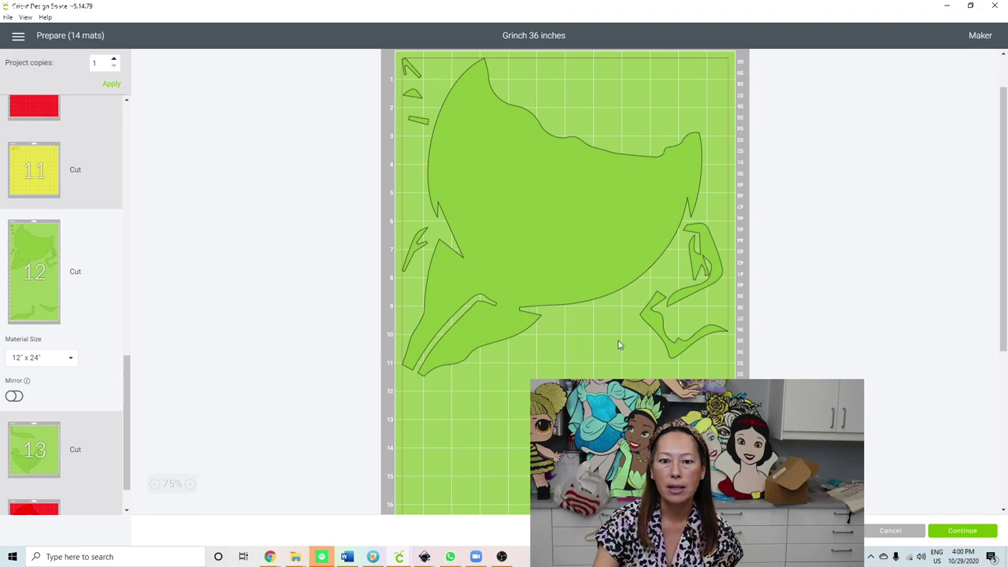
{"action": "left_click", "coordinate": [25, 449]}
{"action": "left_click", "coordinate": [43, 300]}
{"action": "scroll", "coordinate": [613, 262], "scroll_direction": "down", "scroll_amount": 5}
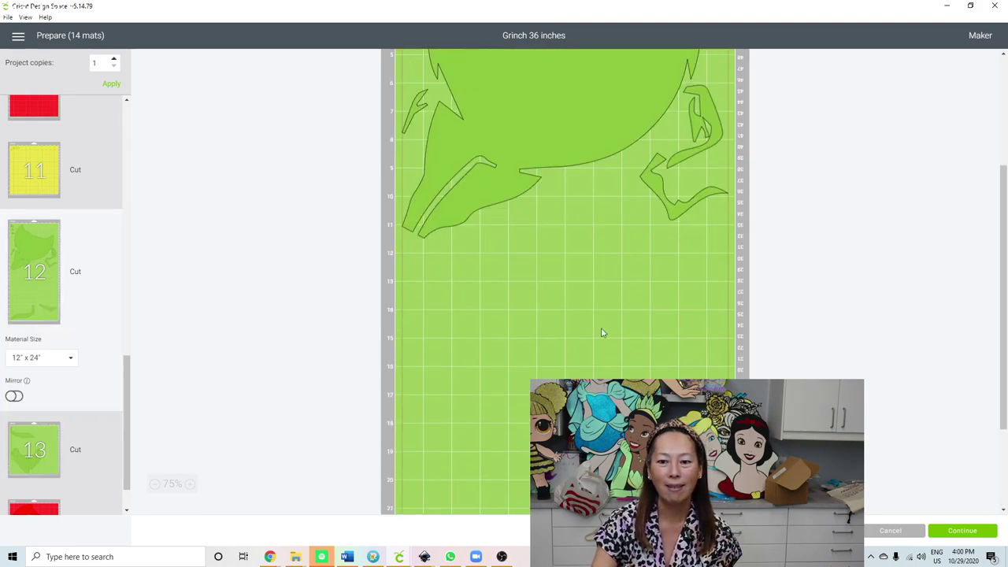
{"action": "left_click_drag", "start_coordinate": [563, 452], "coordinate": [680, 173]}
{"action": "scroll", "coordinate": [680, 174], "scroll_direction": "up", "scroll_amount": 5}
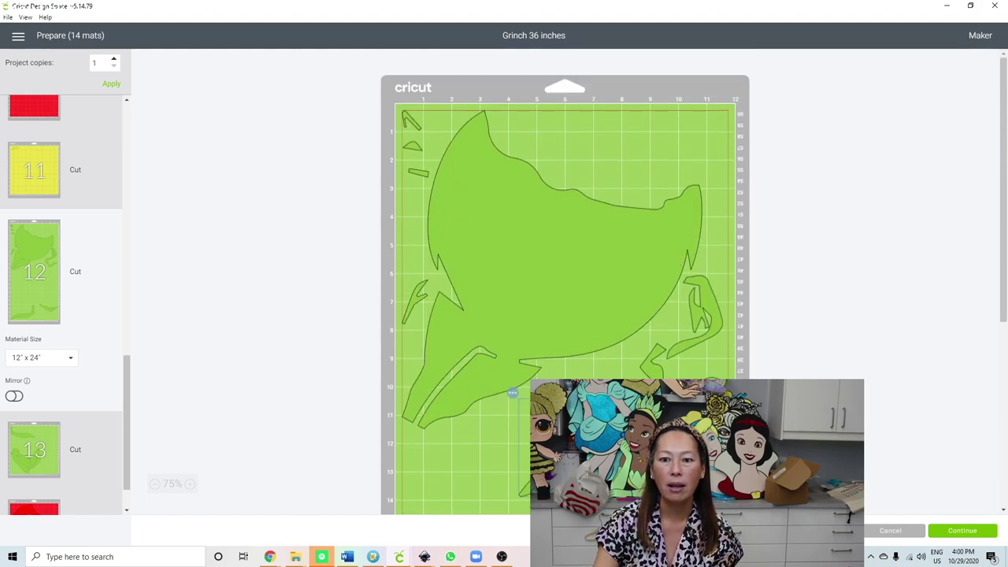
{"action": "left_click_drag", "start_coordinate": [682, 393], "coordinate": [747, 144]}
{"action": "left_click", "coordinate": [689, 193]}
{"action": "left_click_drag", "start_coordinate": [659, 151], "coordinate": [652, 128]}
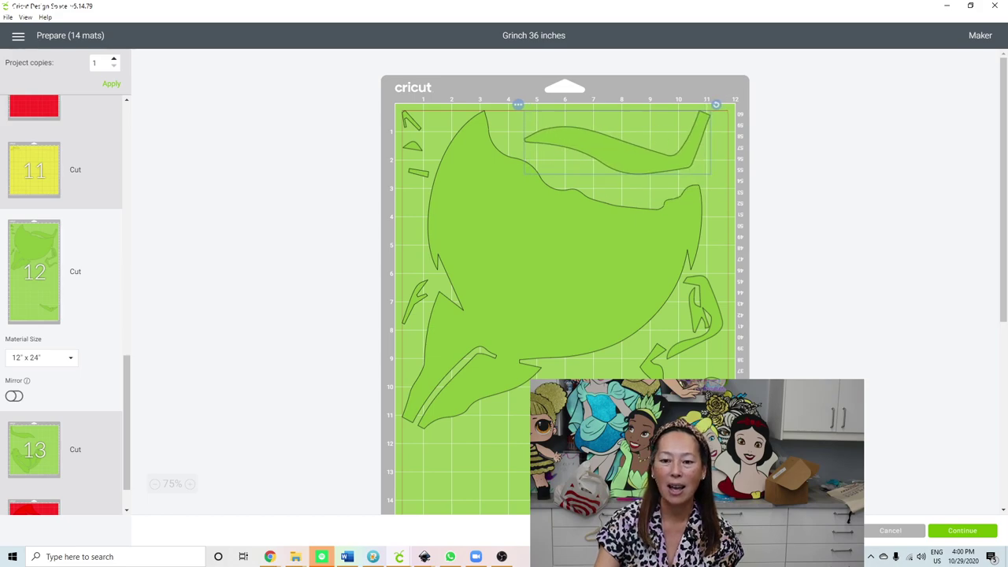
Step: Bring mat 12's remaining lower right sliver up and rotate it clockwise to nest beside the outline piece below the large face piece
{"action": "scroll", "coordinate": [650, 120], "scroll_direction": "down", "scroll_amount": 1}
{"action": "scroll", "coordinate": [564, 237], "scroll_direction": "down", "scroll_amount": 5}
{"action": "left_click_drag", "start_coordinate": [647, 356], "coordinate": [572, 84]}
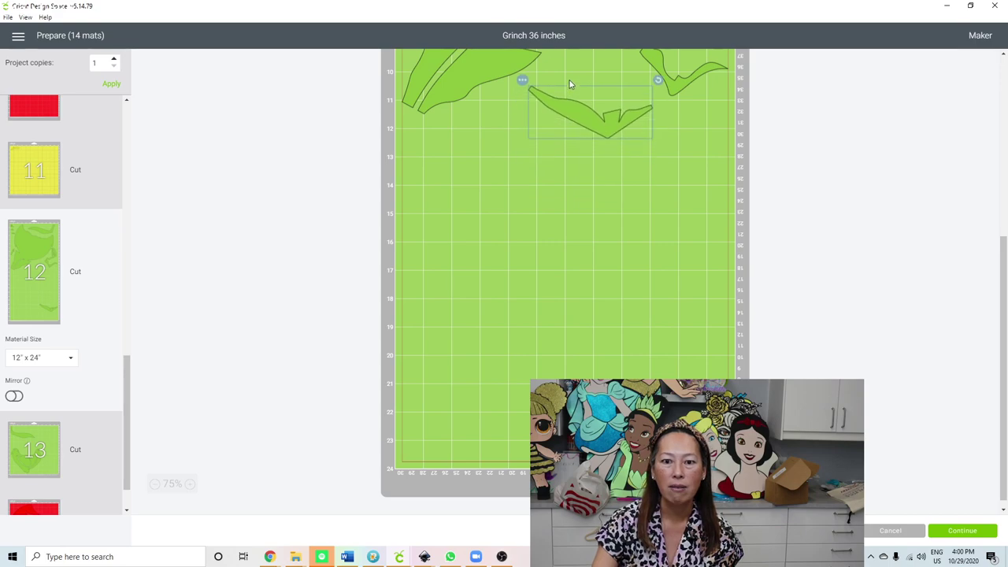
{"action": "scroll", "coordinate": [571, 86], "scroll_direction": "up", "scroll_amount": 2}
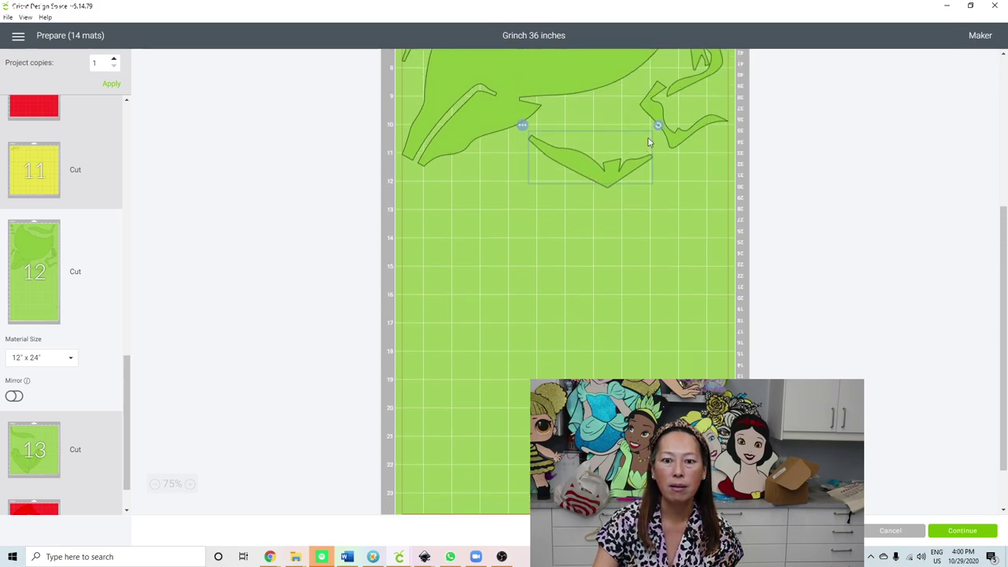
{"action": "left_click_drag", "start_coordinate": [660, 126], "coordinate": [668, 154]}
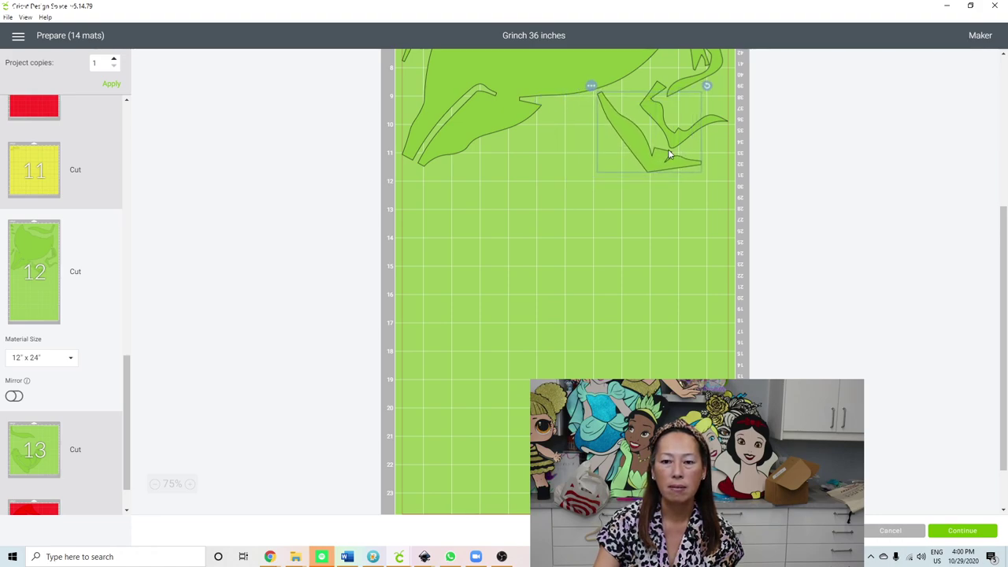
{"action": "scroll", "coordinate": [678, 193], "scroll_direction": "up", "scroll_amount": 5}
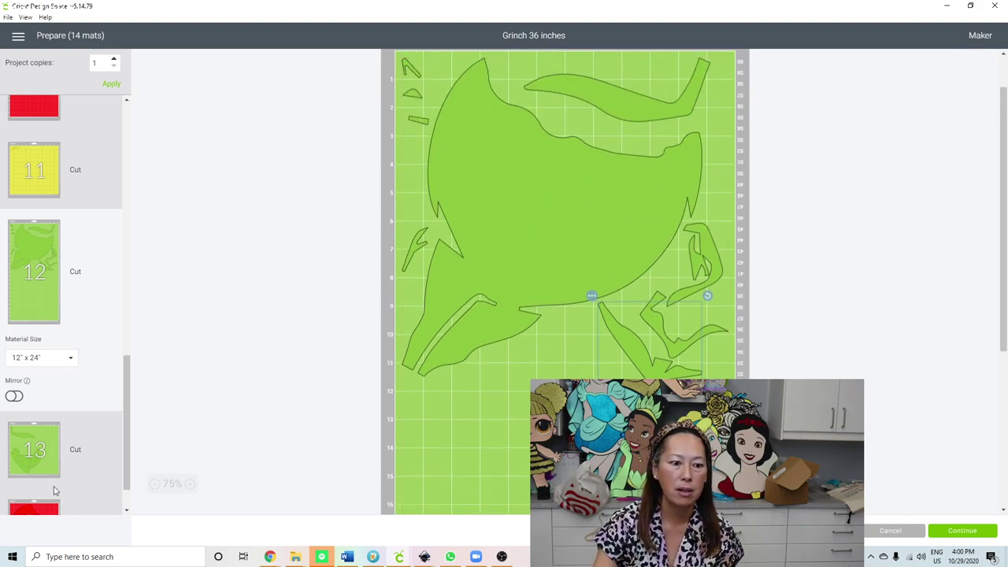
Step: On green mat 13, place the curved strip in the lower left corner and nest the mouth piece directly above it at the left edge
{"action": "left_click", "coordinate": [41, 441]}
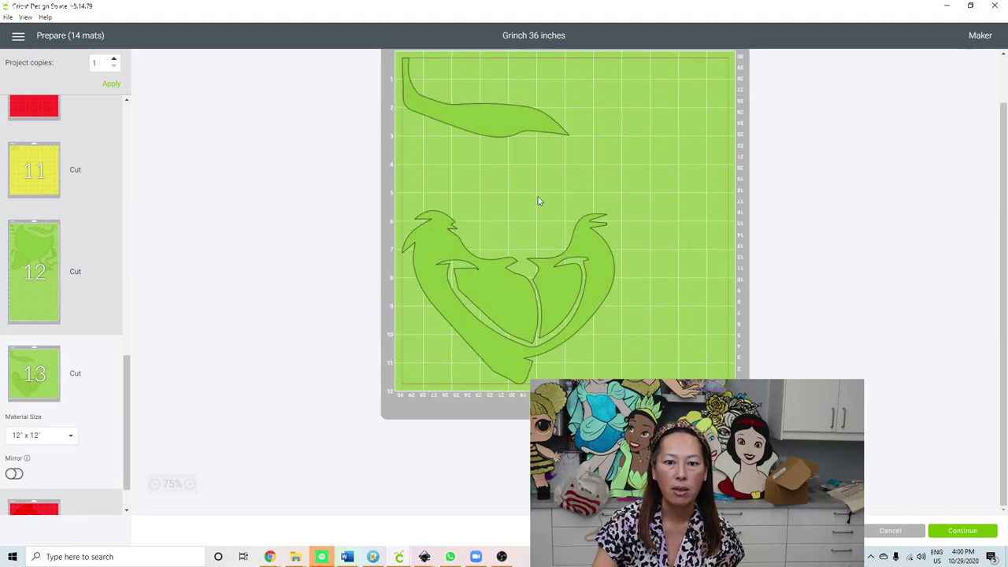
{"action": "left_click_drag", "start_coordinate": [502, 124], "coordinate": [660, 370]}
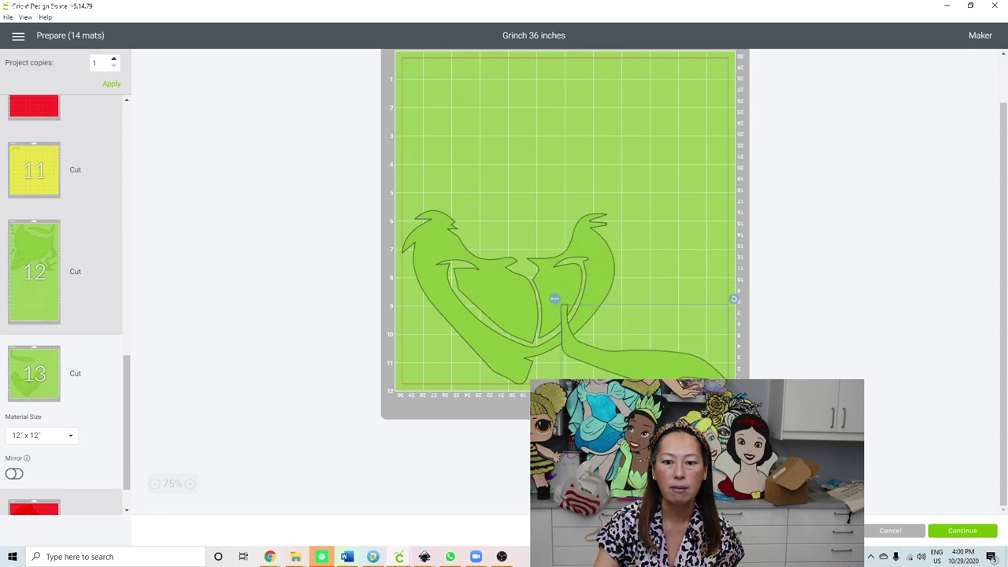
{"action": "left_click_drag", "start_coordinate": [608, 235], "coordinate": [661, 175]}
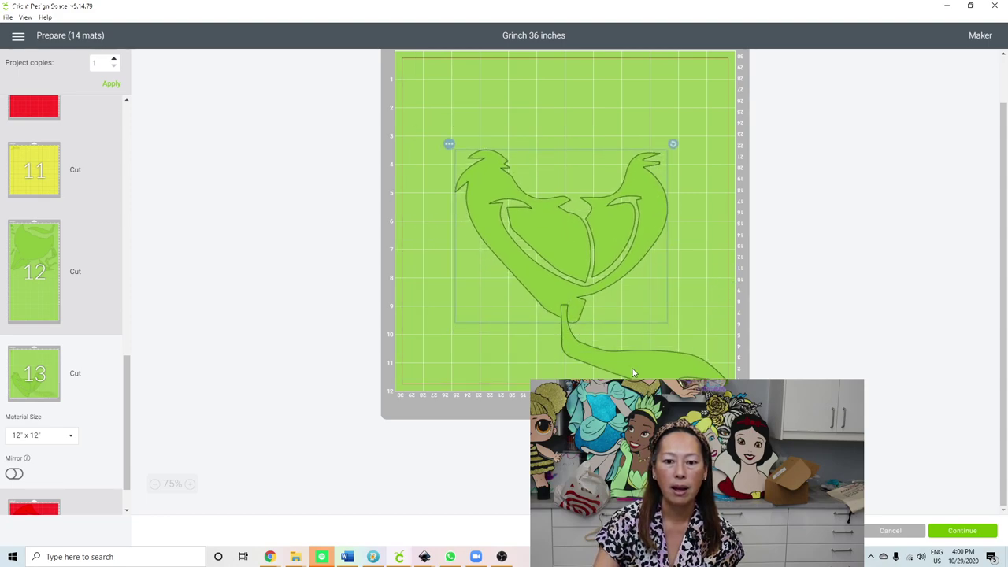
{"action": "left_click_drag", "start_coordinate": [575, 366], "coordinate": [307, 386]}
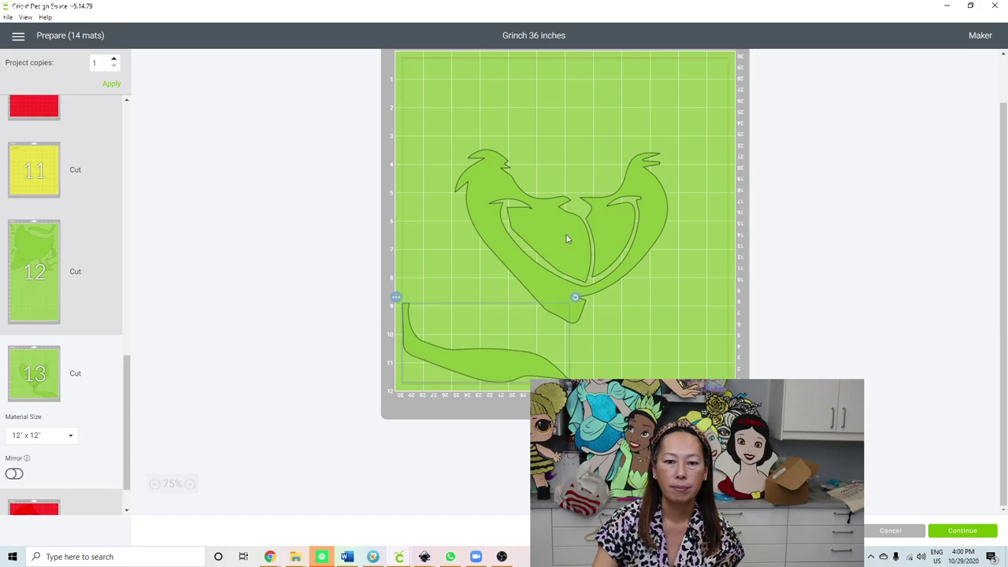
{"action": "left_click_drag", "start_coordinate": [545, 247], "coordinate": [465, 269]}
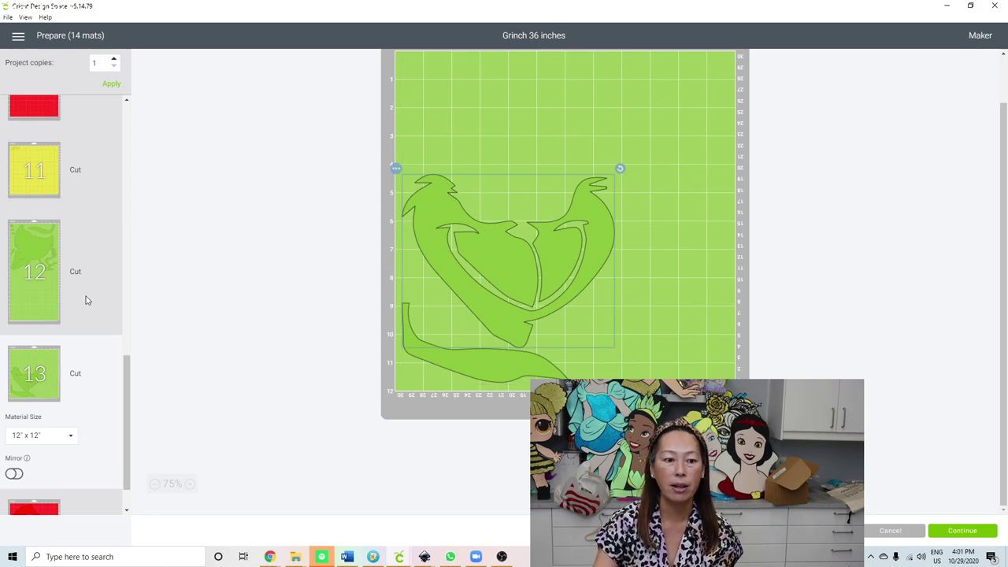
Step: On red mat 10, relocate the bent red piece to the upper left corner and rotate it counterclockwise
{"action": "scroll", "coordinate": [87, 300], "scroll_direction": "down", "scroll_amount": 1}
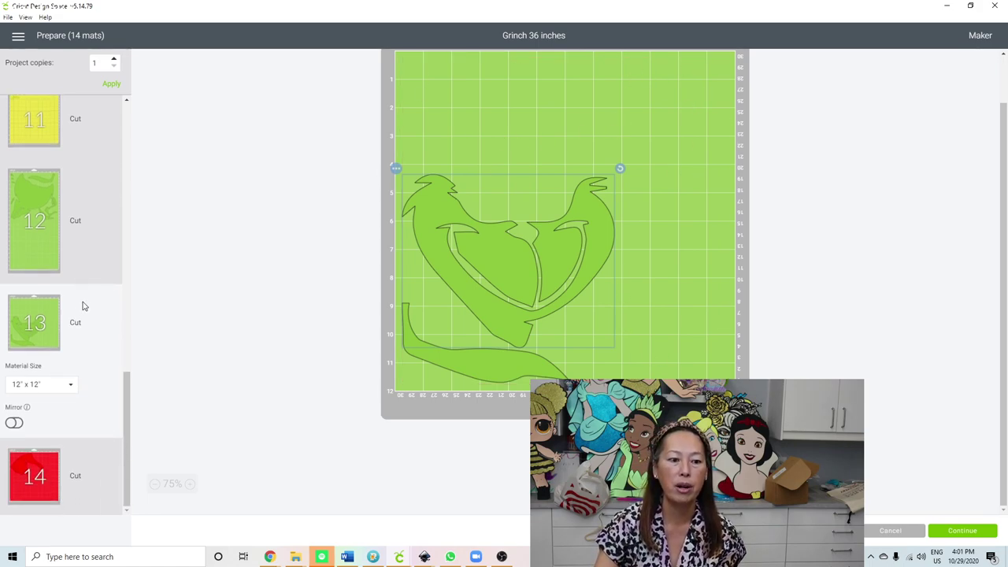
{"action": "left_click", "coordinate": [33, 465]}
{"action": "scroll", "coordinate": [72, 158], "scroll_direction": "up", "scroll_amount": 9}
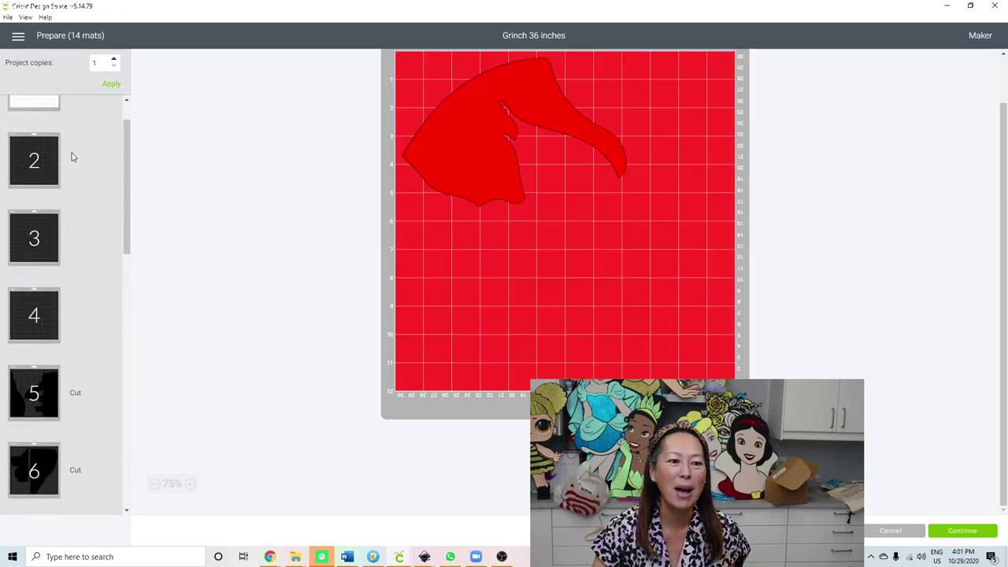
{"action": "scroll", "coordinate": [60, 296], "scroll_direction": "down", "scroll_amount": 4}
{"action": "scroll", "coordinate": [59, 296], "scroll_direction": "down", "scroll_amount": 2}
{"action": "left_click", "coordinate": [52, 378]}
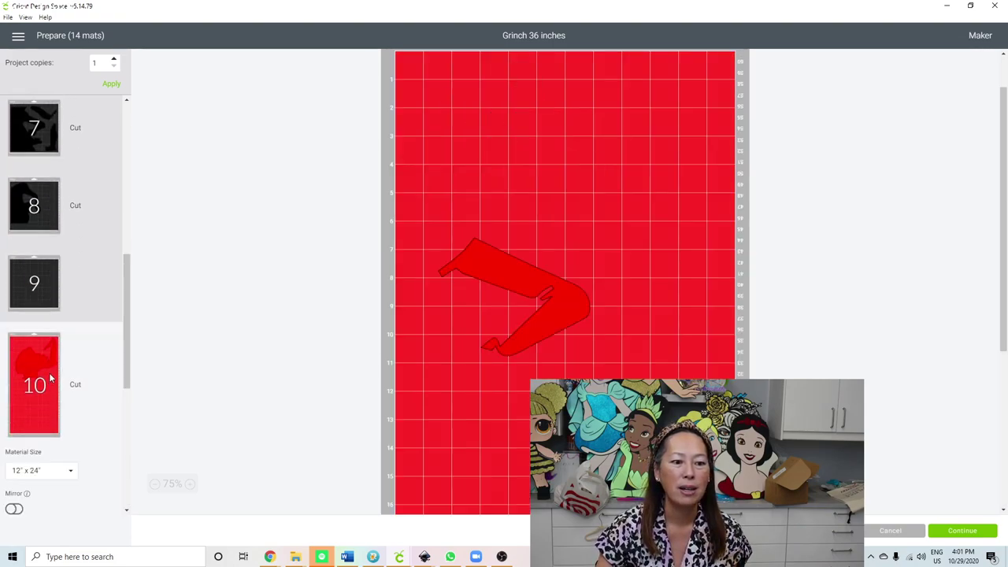
{"action": "left_click", "coordinate": [550, 292]}
{"action": "left_click_drag", "start_coordinate": [574, 299], "coordinate": [585, 61]}
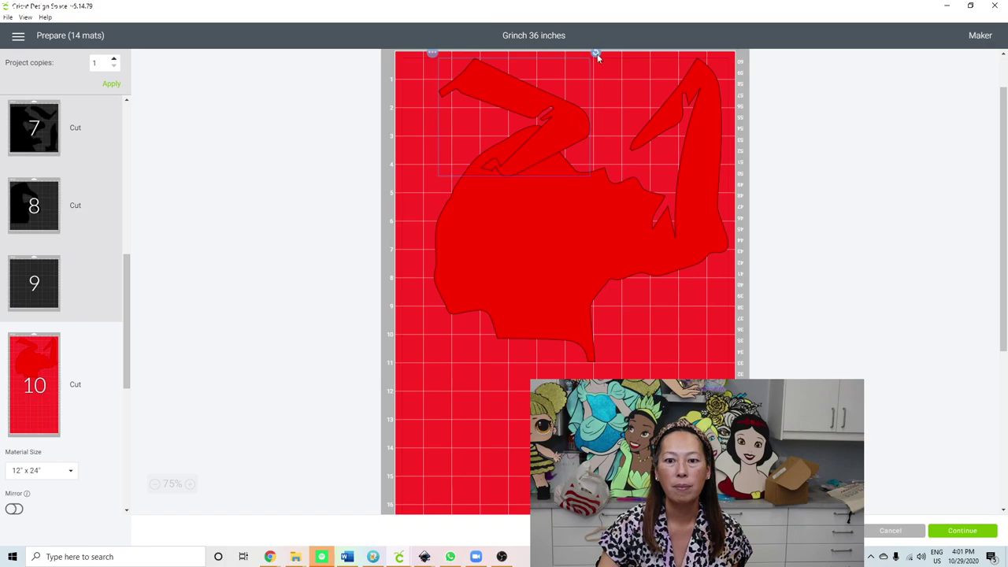
{"action": "scroll", "coordinate": [593, 149], "scroll_direction": "up", "scroll_amount": 2}
{"action": "left_click_drag", "start_coordinate": [595, 109], "coordinate": [523, 88]}
{"action": "left_click_drag", "start_coordinate": [568, 148], "coordinate": [509, 135]}
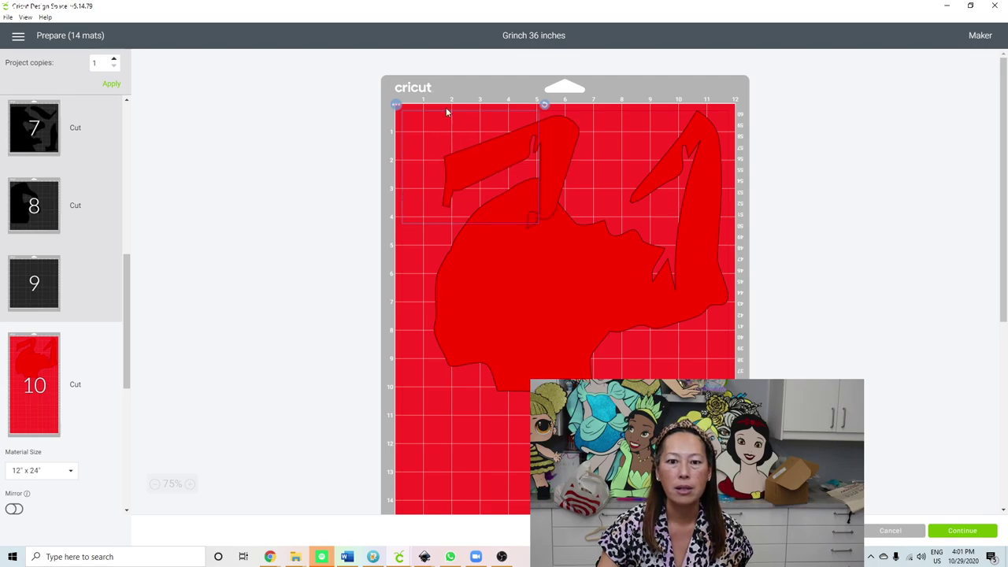
Step: Transfer the bent red piece from mat 10 to the smaller red mat 14
{"action": "left_click", "coordinate": [396, 105]}
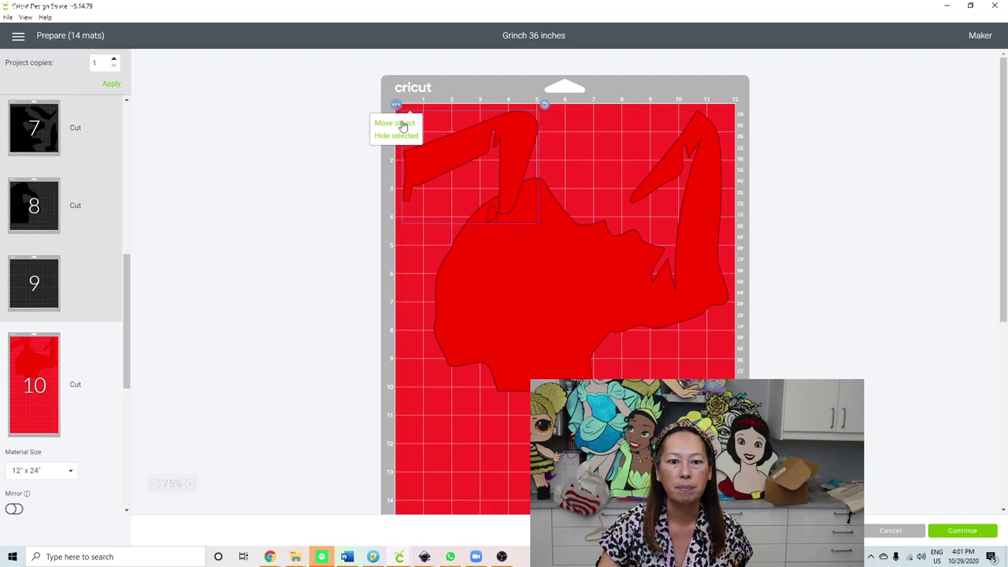
{"action": "left_click", "coordinate": [396, 124]}
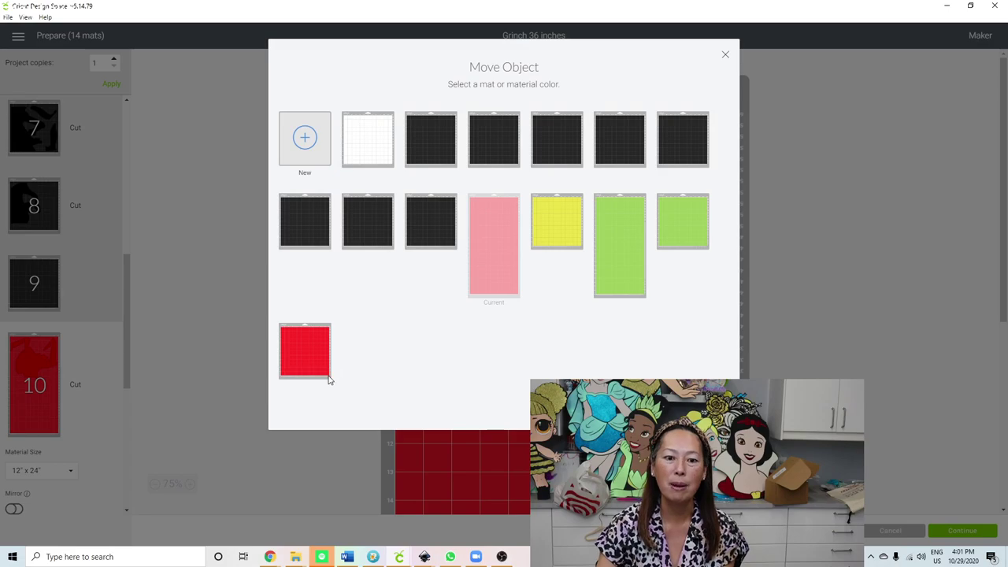
{"action": "left_click", "coordinate": [319, 358]}
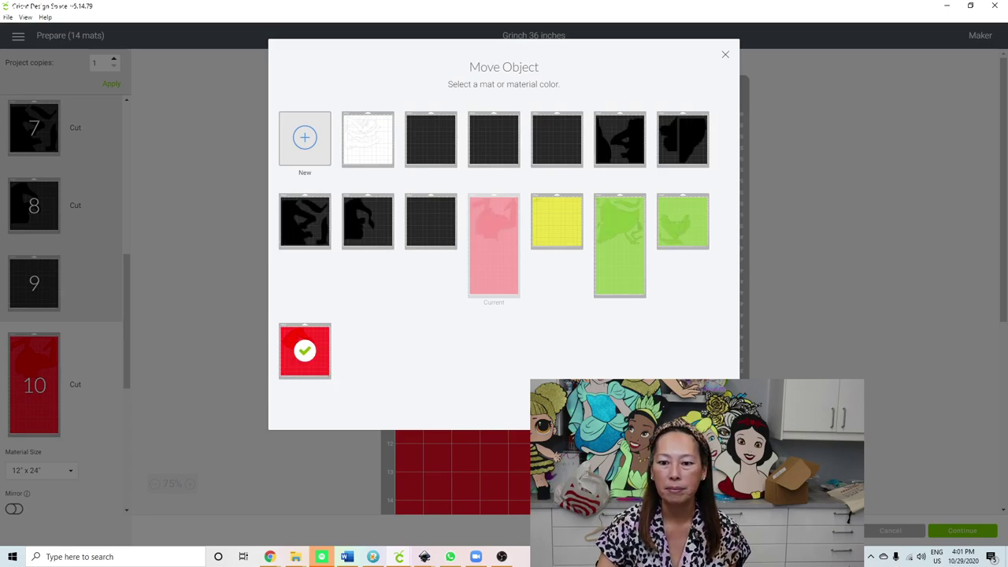
{"action": "left_click", "coordinate": [693, 410]}
Step: Shift the red hat piece on mat 14 to the upper right corner and rotate it counterclockwise, clear of the bent piece
{"action": "left_click_drag", "start_coordinate": [565, 177], "coordinate": [682, 172]}
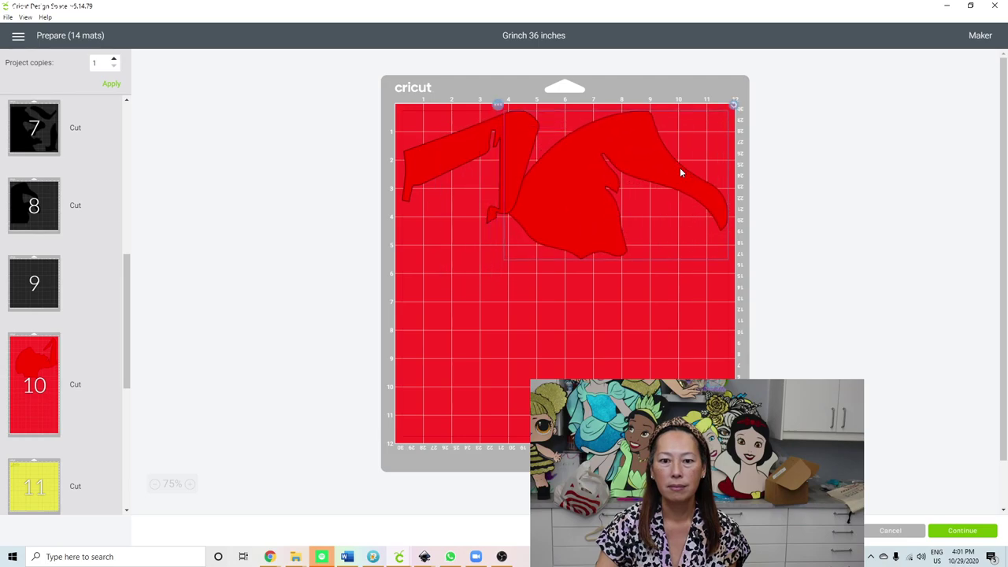
{"action": "left_click_drag", "start_coordinate": [734, 105], "coordinate": [675, 96]}
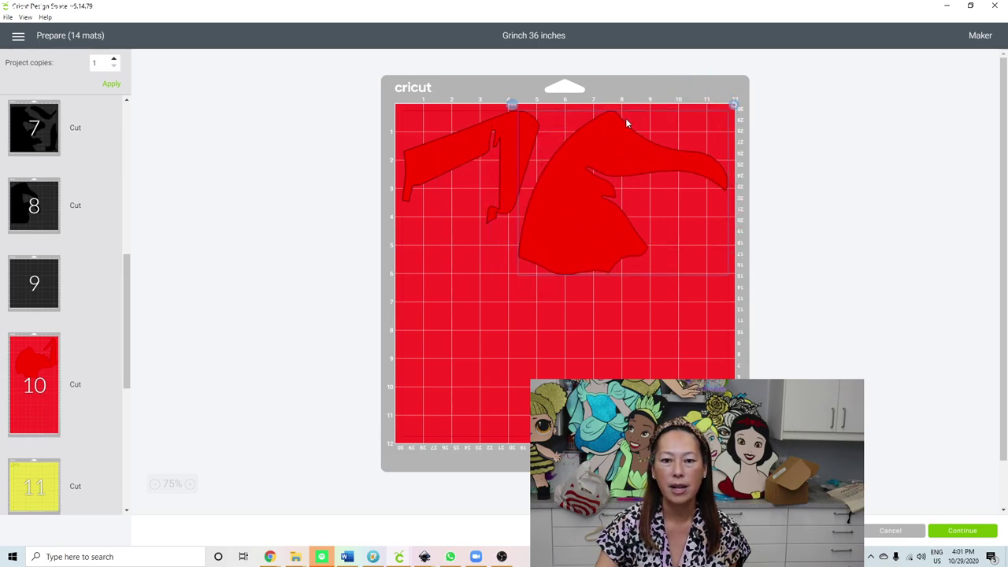